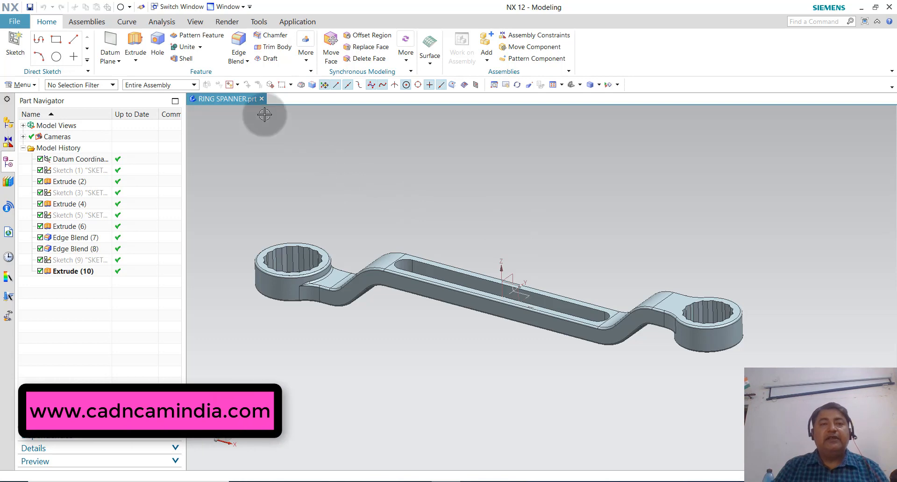
Step: Close the RING SPANNER part and create a new part from the Model template in millimetres, named model1.prt
click(262, 99)
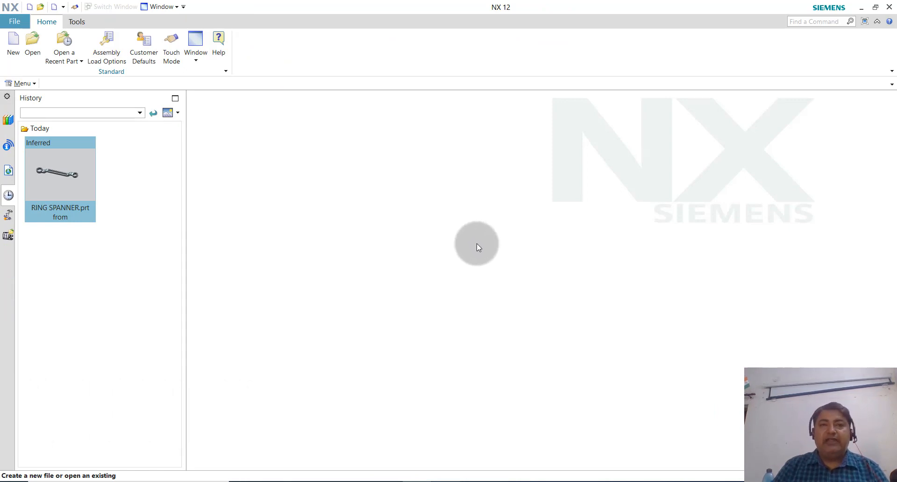
click(13, 43)
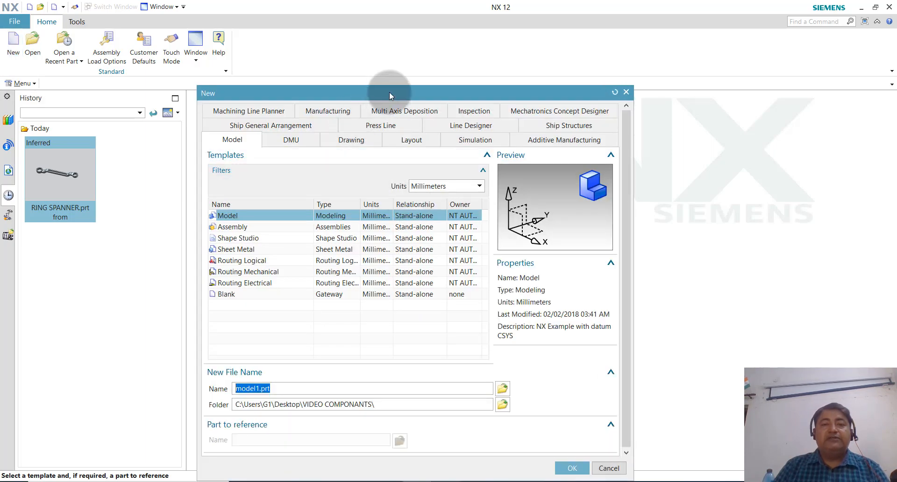
drag(389, 92, 395, 56)
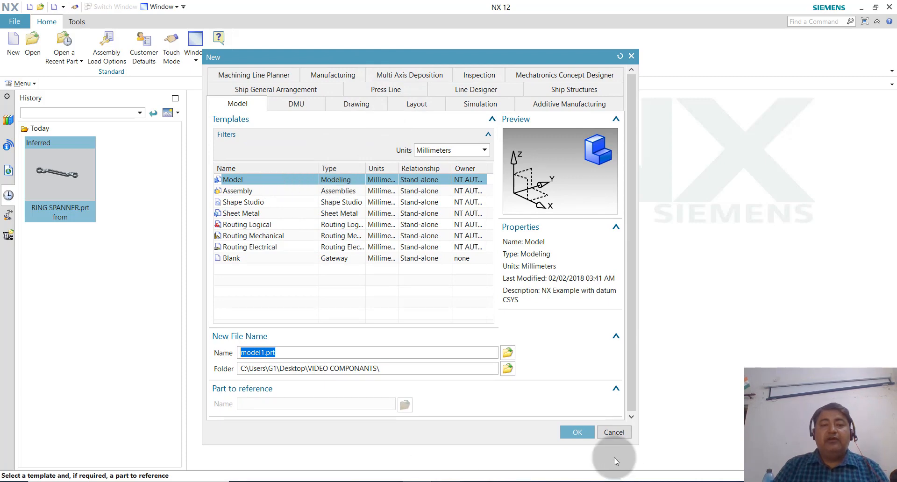
click(570, 433)
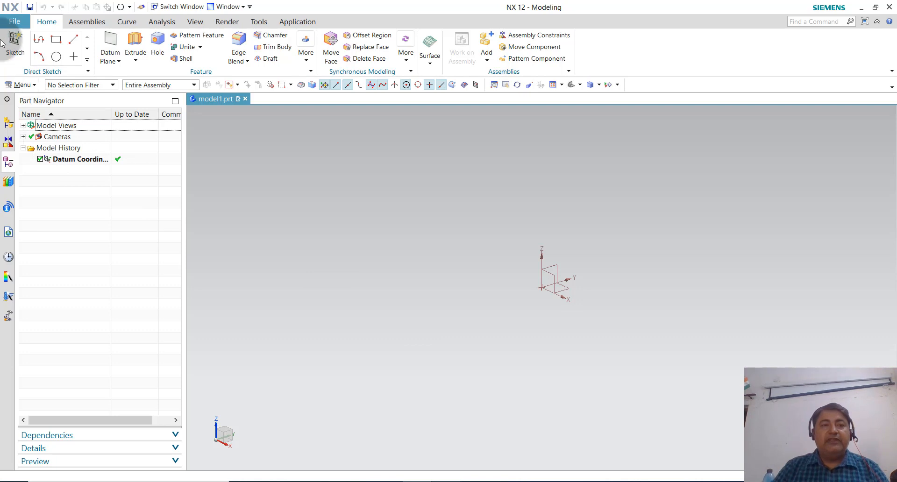
Step: Start a sketch on the XZ plane of the datum coordinate system
click(11, 54)
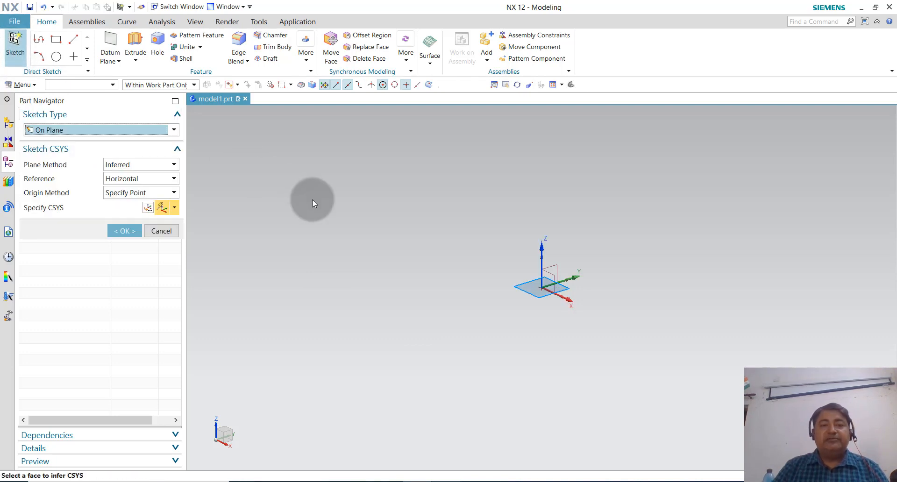
click(556, 273)
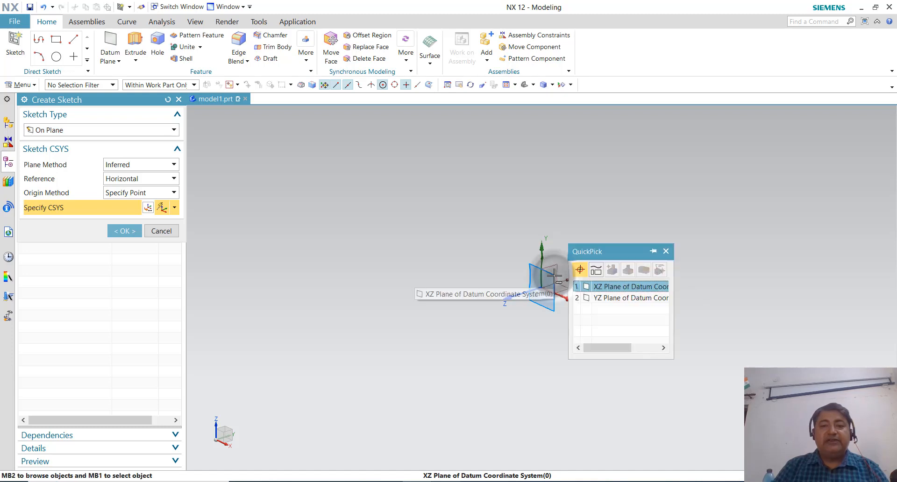
click(606, 287)
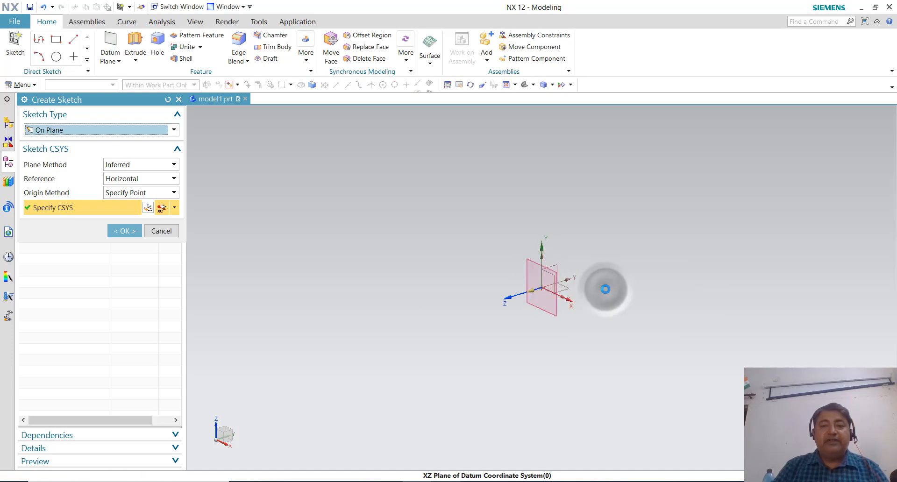
click(125, 231)
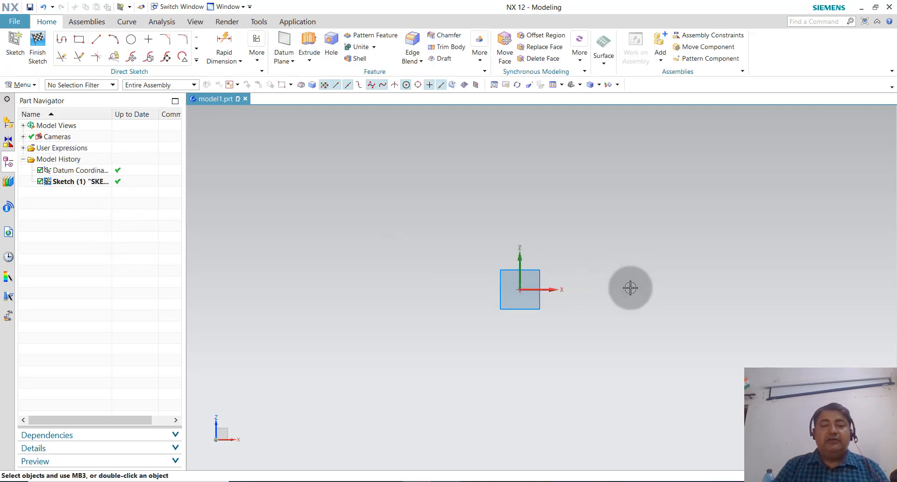
Step: Sketch a connected profile from the origin towards positive X: about 54 mm horizontal, about 30 mm sloping up, and about 22 mm horizontal
click(63, 41)
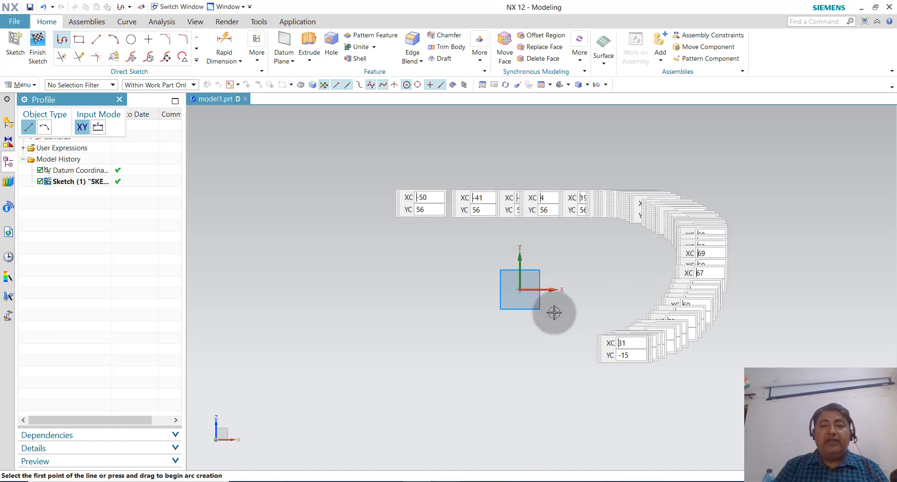
click(519, 291)
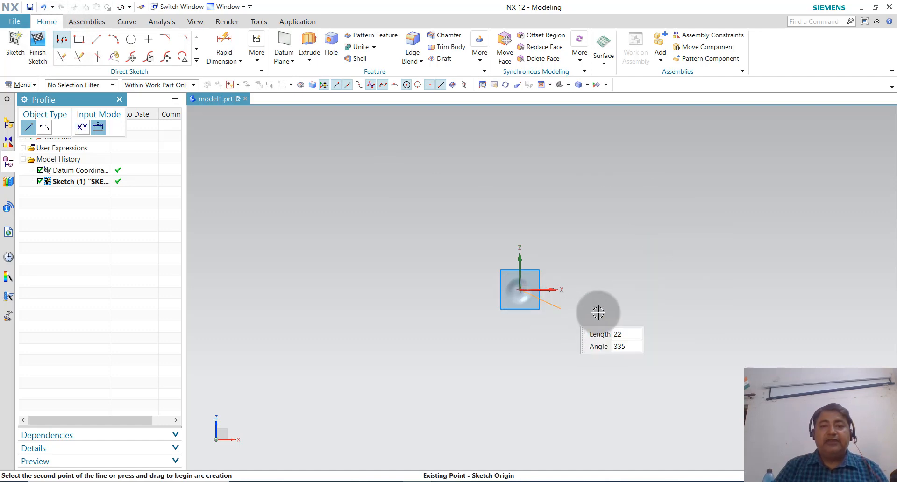
click(631, 290)
click(660, 236)
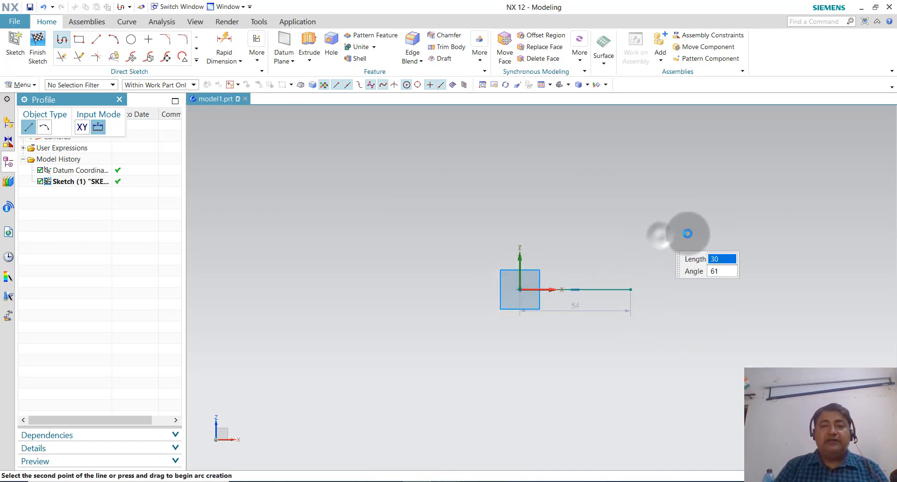
click(706, 236)
key(Escape)
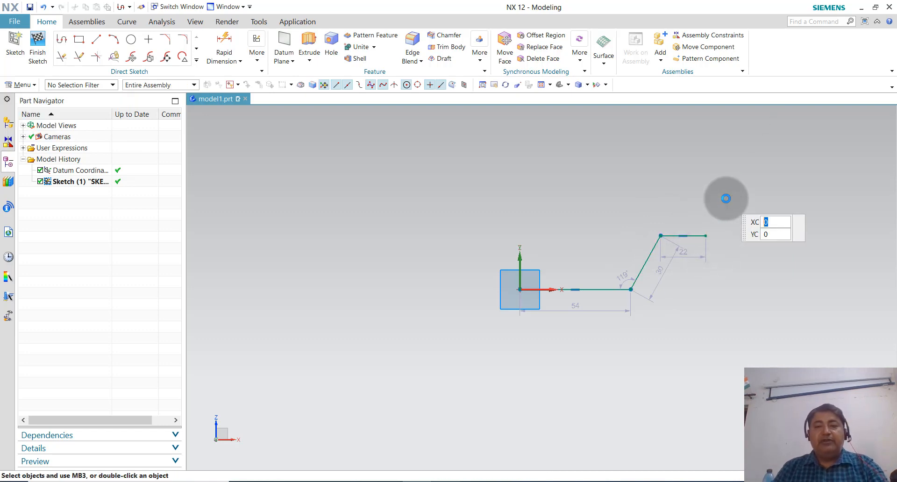
Step: Sketch a connected profile from the origin towards negative X: about 44 mm horizontal, about 25 mm sloping down, and about 28 mm horizontal
click(62, 39)
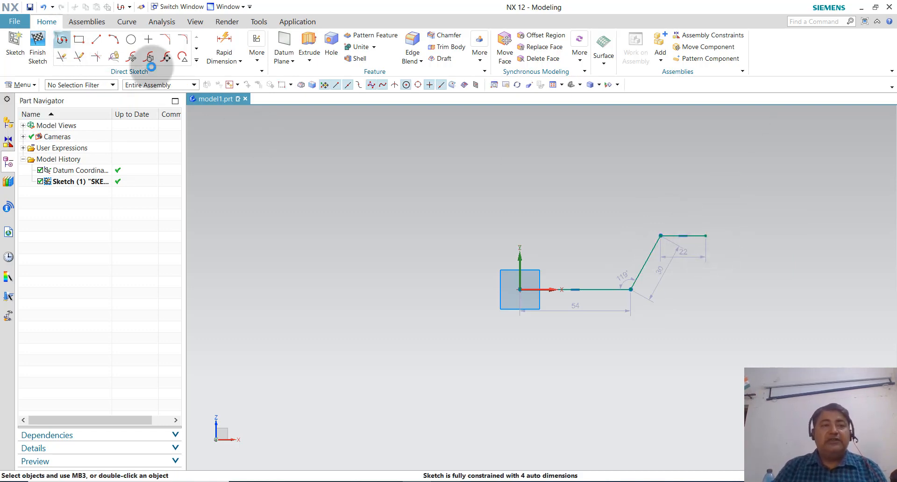
click(521, 290)
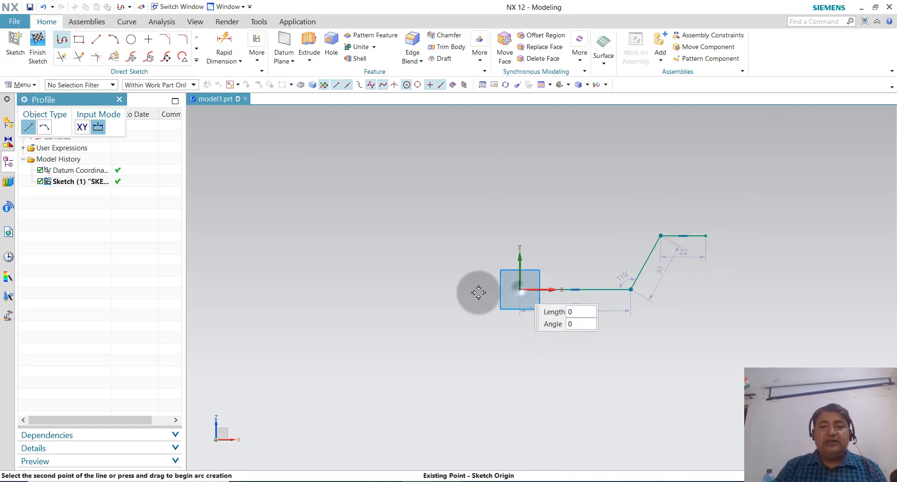
click(429, 290)
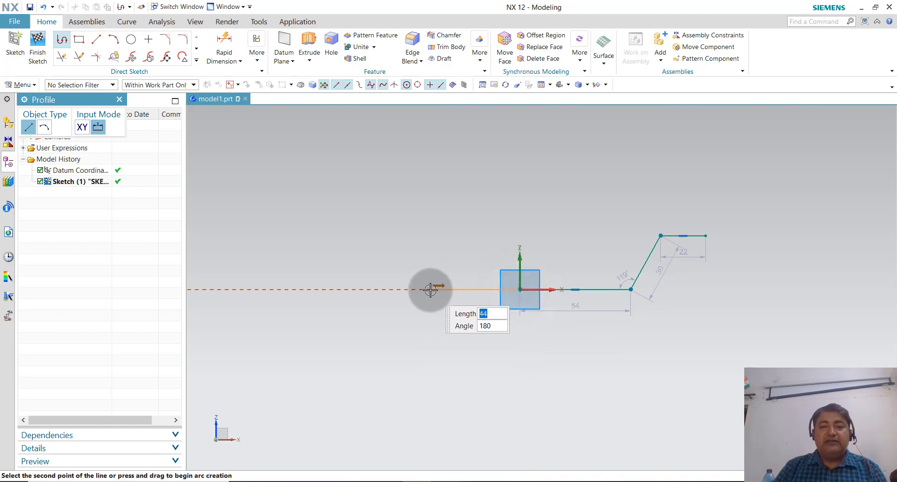
click(400, 331)
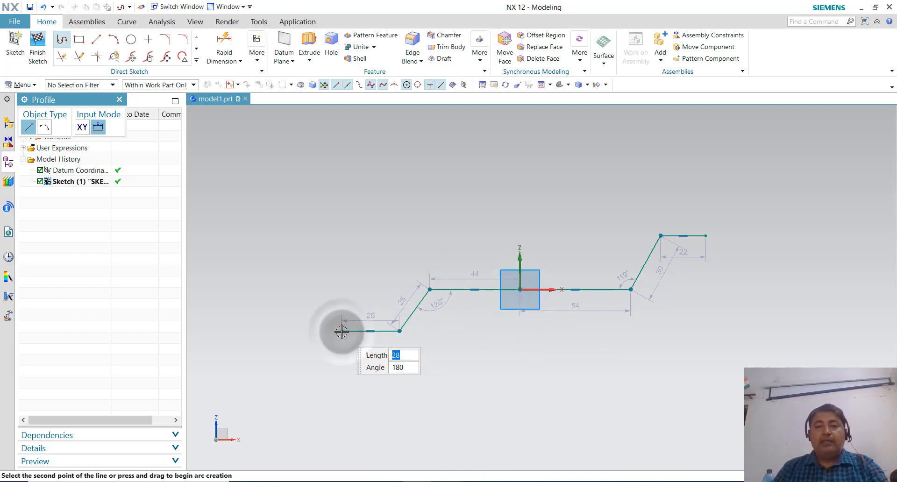
click(342, 331)
key(Escape)
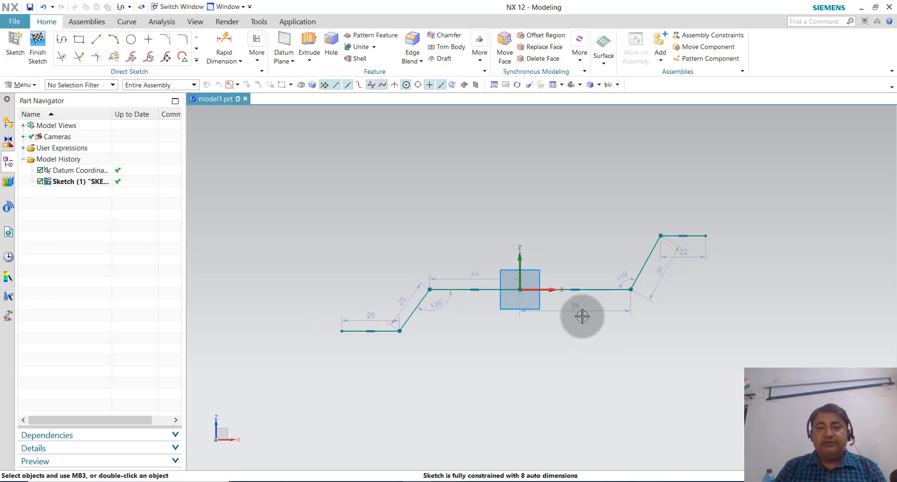
Step: Set the lengths of both horizontal lines that start at the origin to 75 mm
click(577, 310)
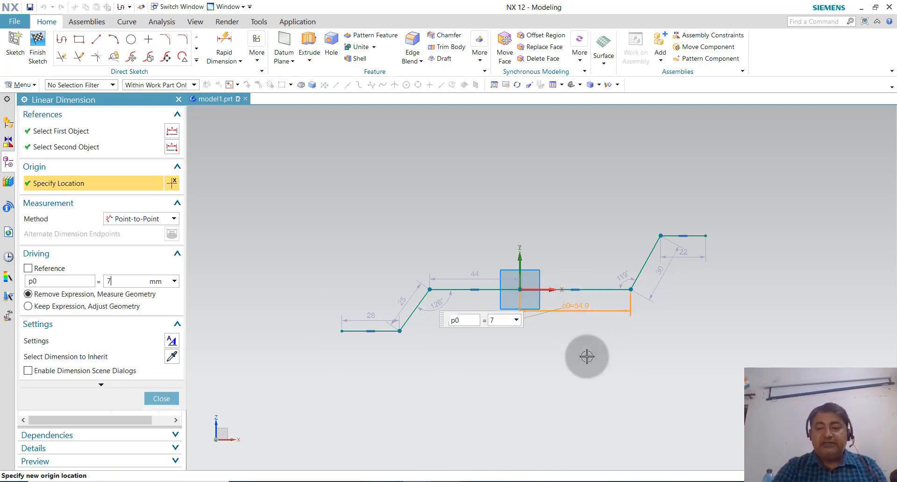
text(75)
key(Return)
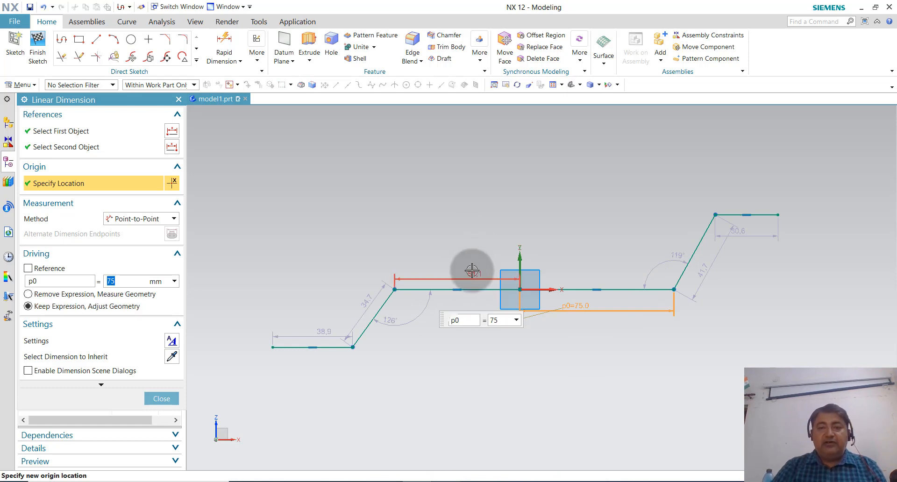
click(472, 274)
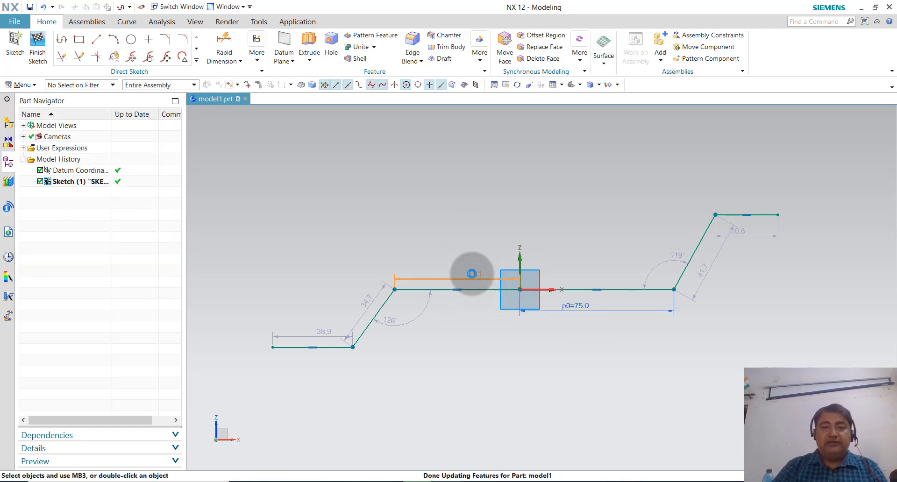
double_click(472, 274)
text(75)
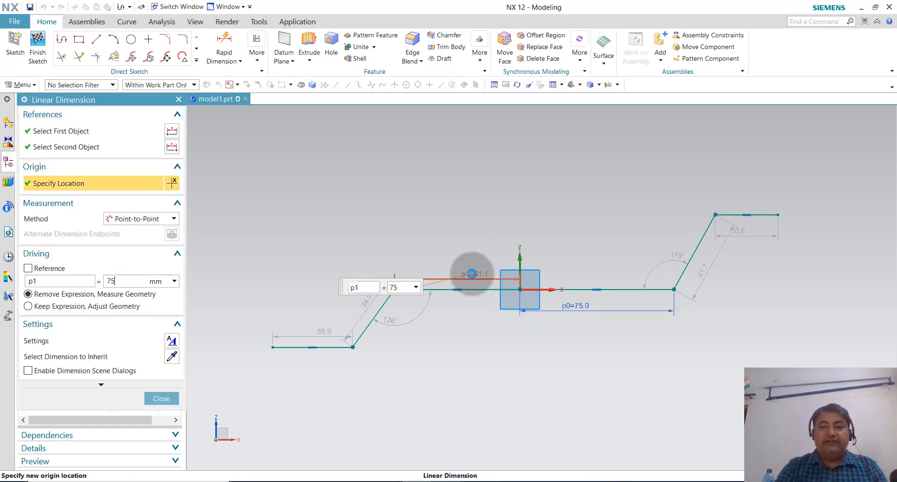
key(Return)
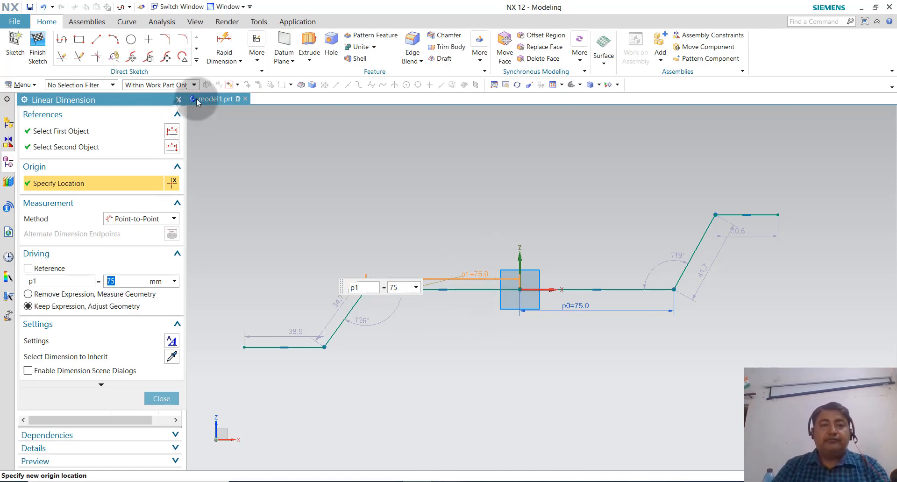
middle_click(305, 173)
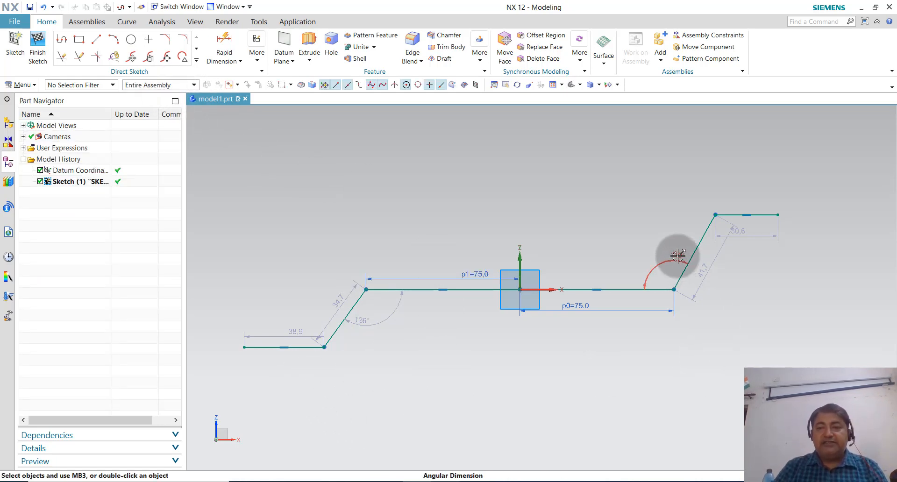
Step: Set the angles between the central horizontal lines and both sloping lines to 135°
double_click(678, 256)
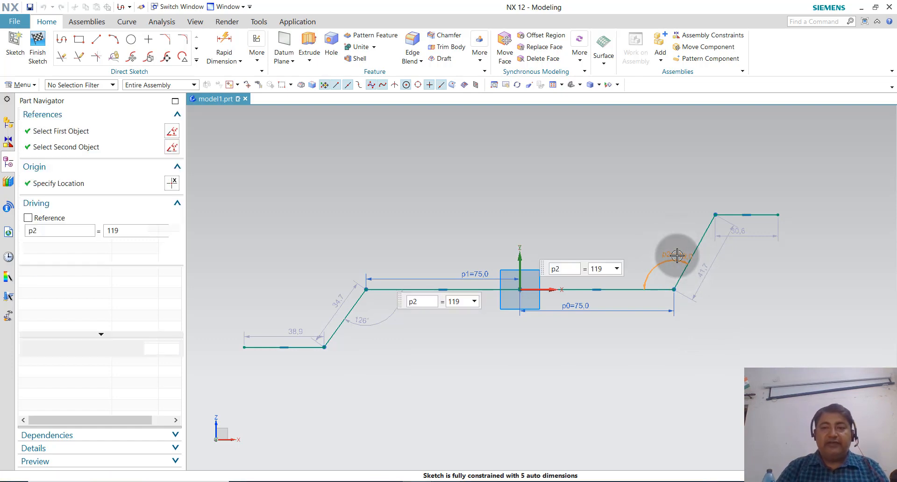
key(Return)
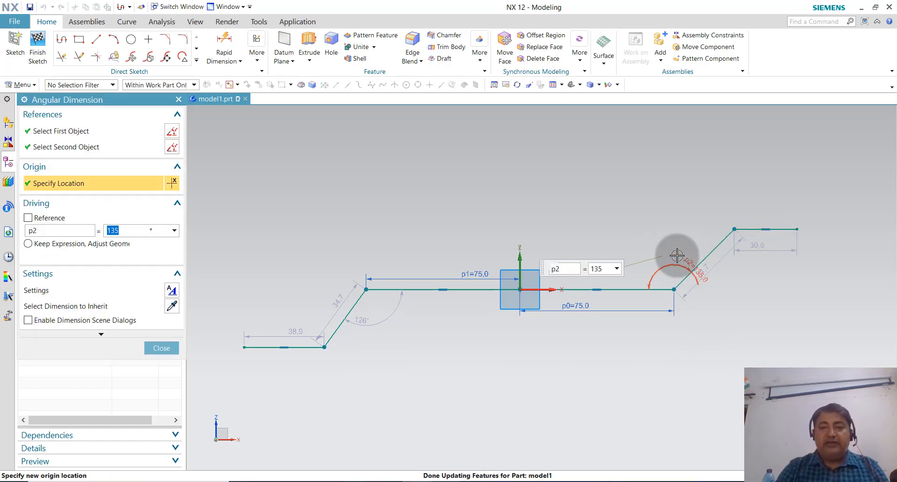
double_click(363, 322)
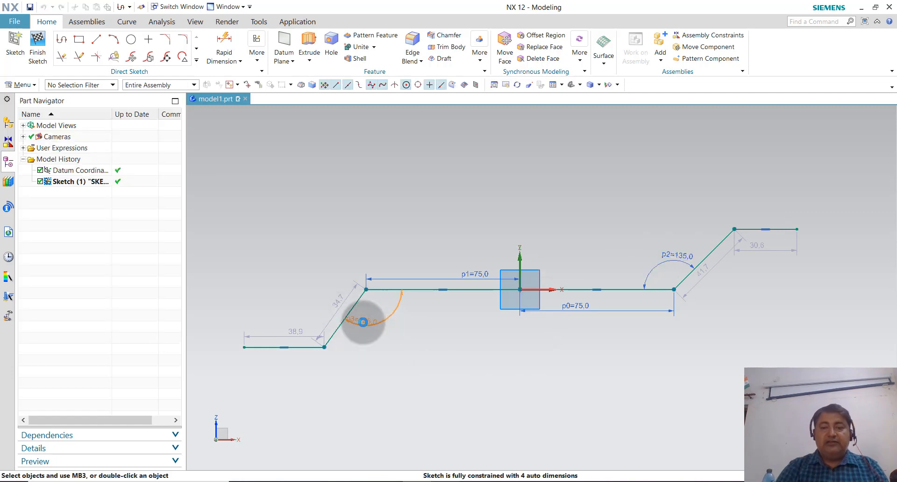
double_click(363, 322)
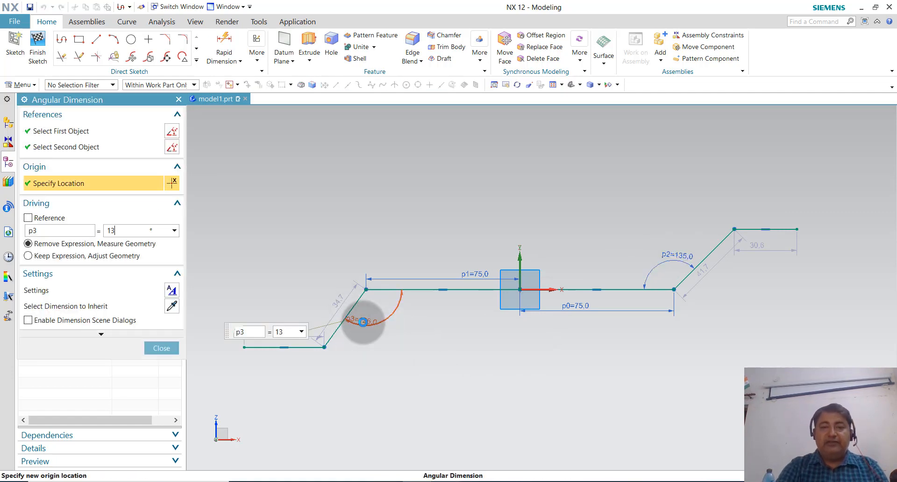
key(Return)
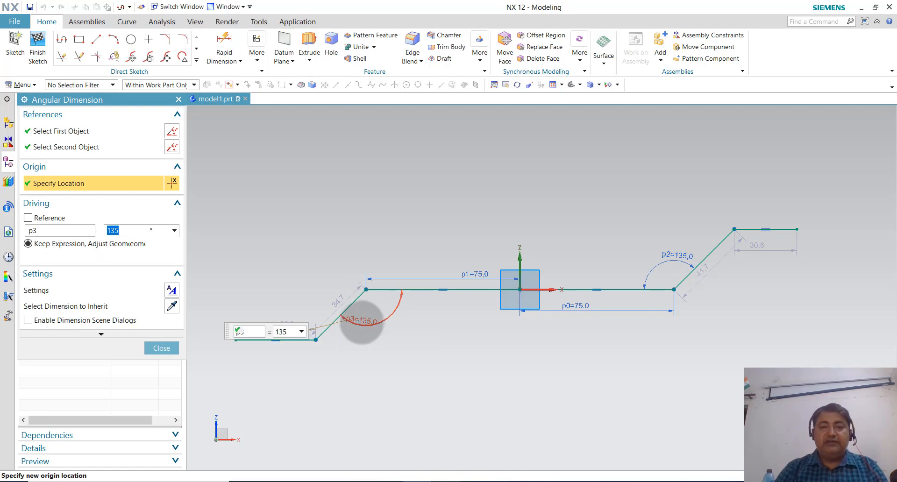
Step: Set the lengths of the two outer horizontal end lines to 20 mm
double_click(758, 247)
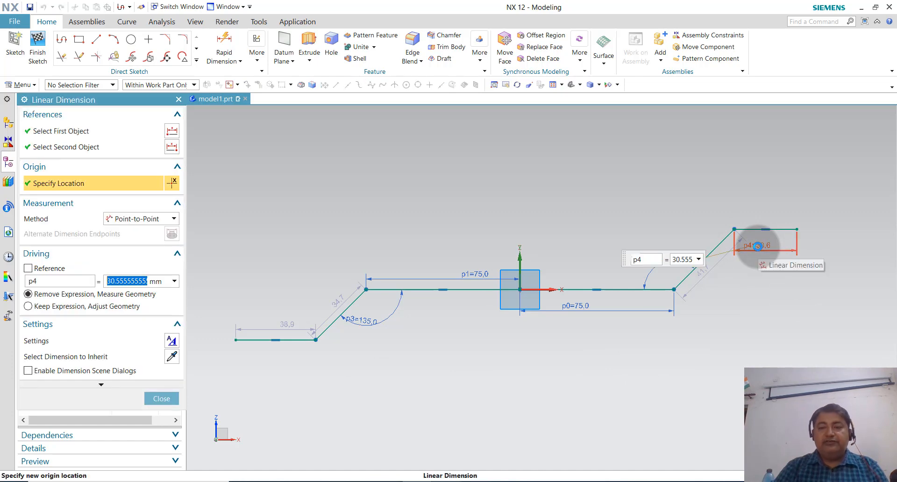
key(Return)
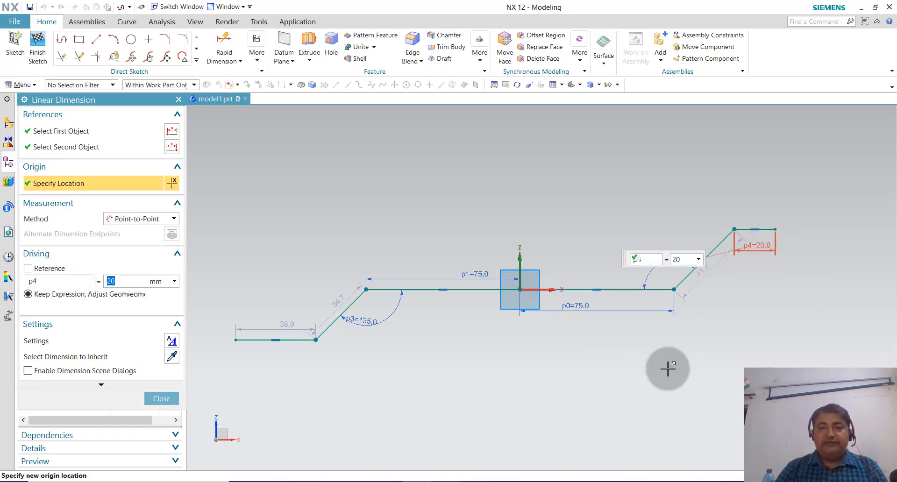
double_click(287, 327)
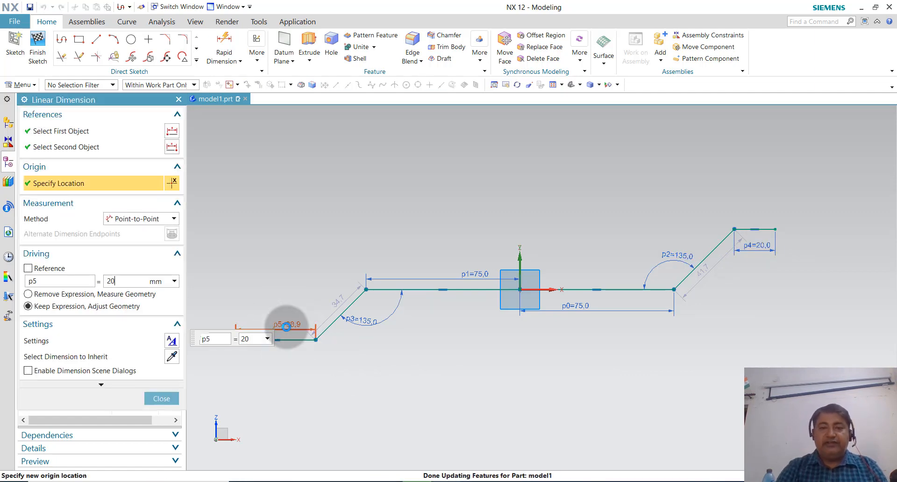
click(161, 399)
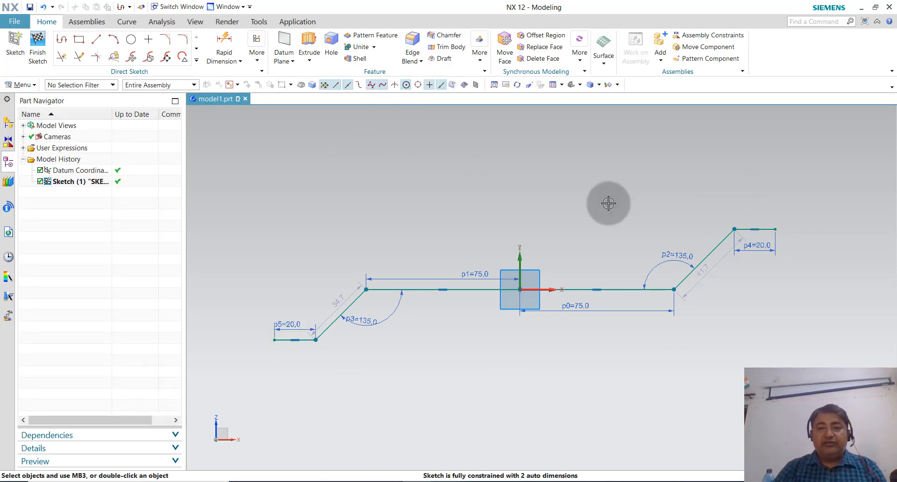
Step: Dimension the vertical distance between the positive-X outer end line and the central horizontal line as 20 mm
click(229, 43)
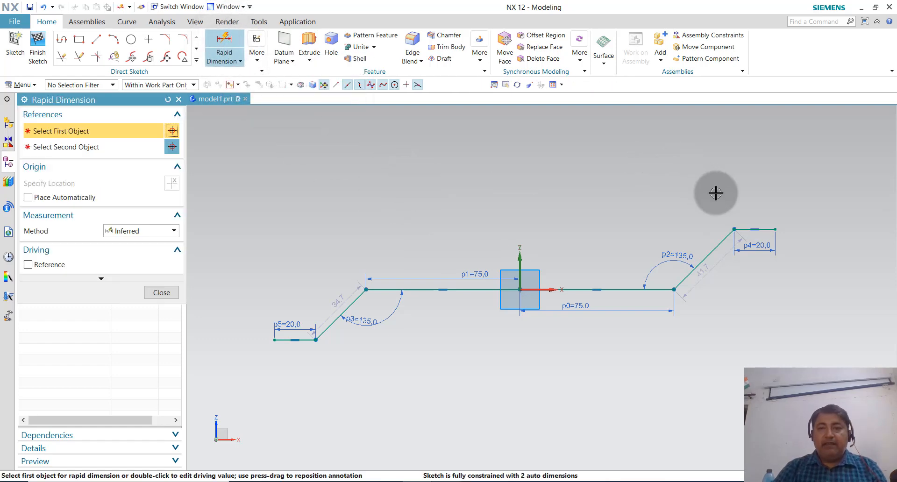
click(768, 229)
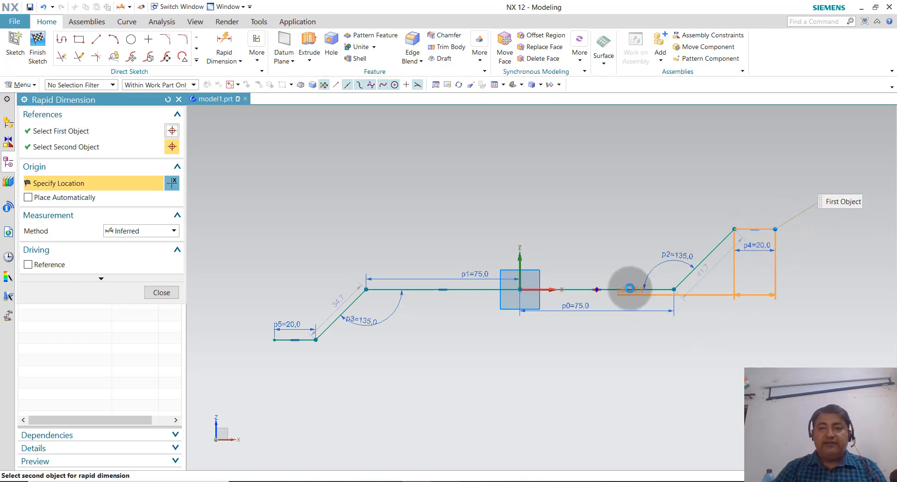
click(629, 288)
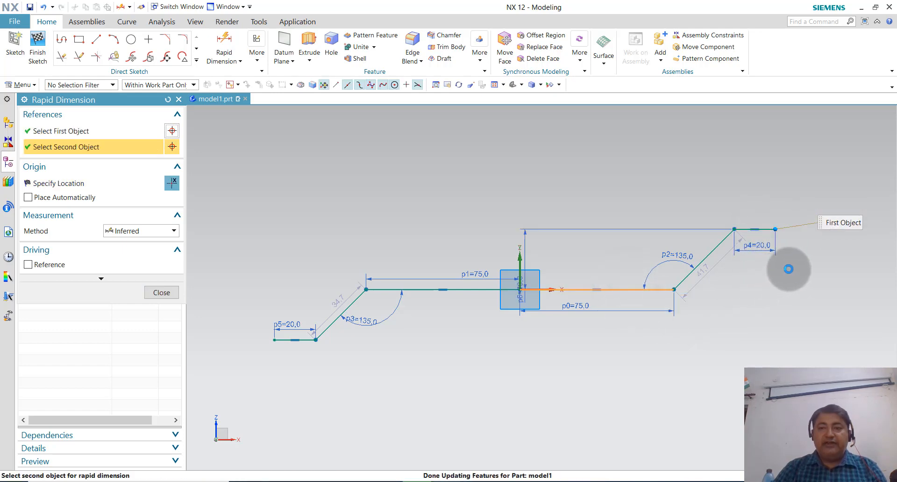
click(841, 259)
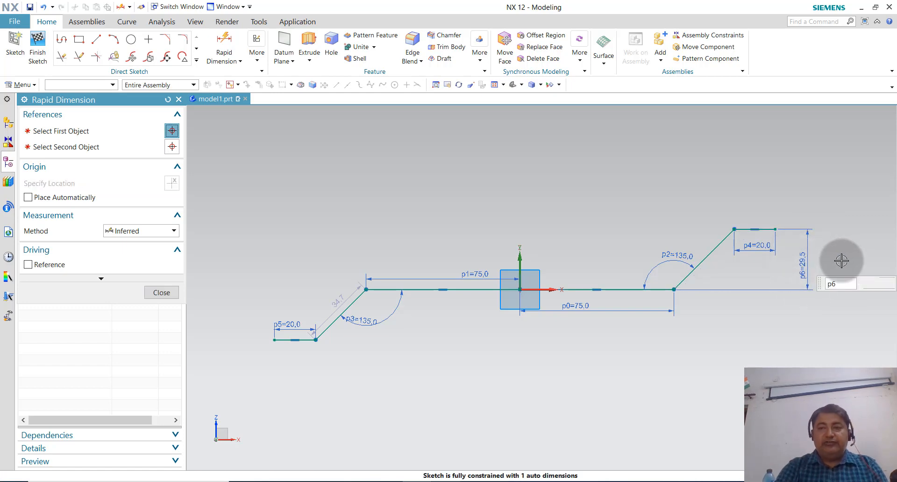
text(20)
key(Return)
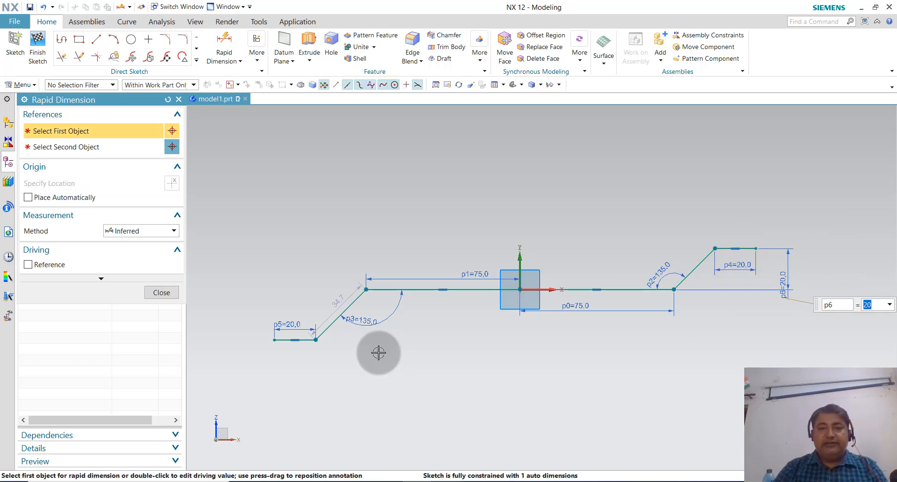
Step: Dimension the vertical distance between the negative-X outer end line and the central horizontal line as 20 mm
click(307, 341)
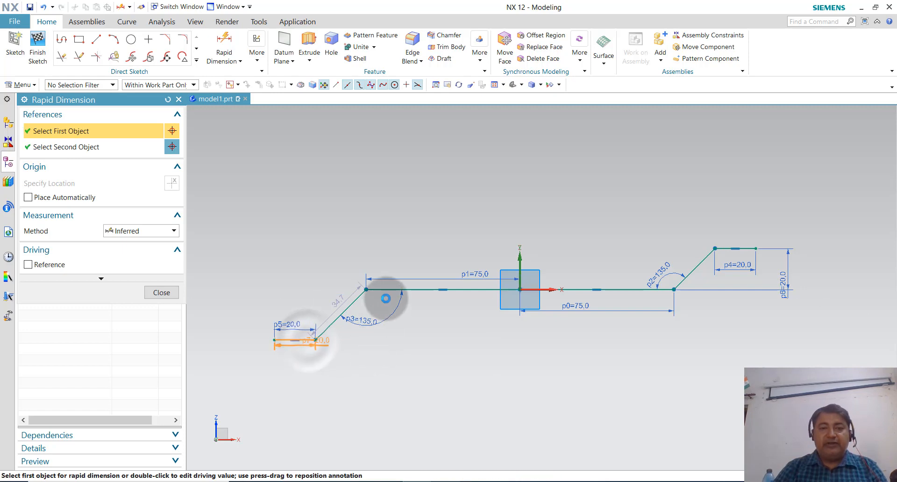
click(367, 289)
click(389, 290)
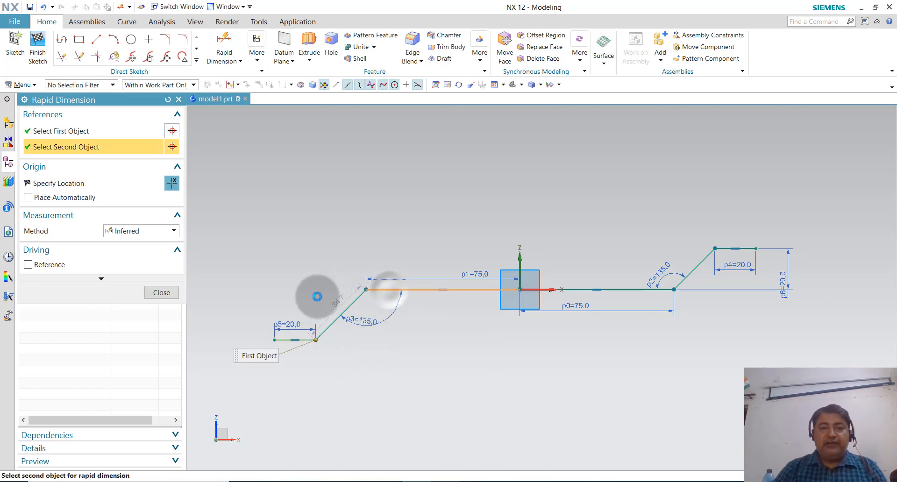
click(243, 306)
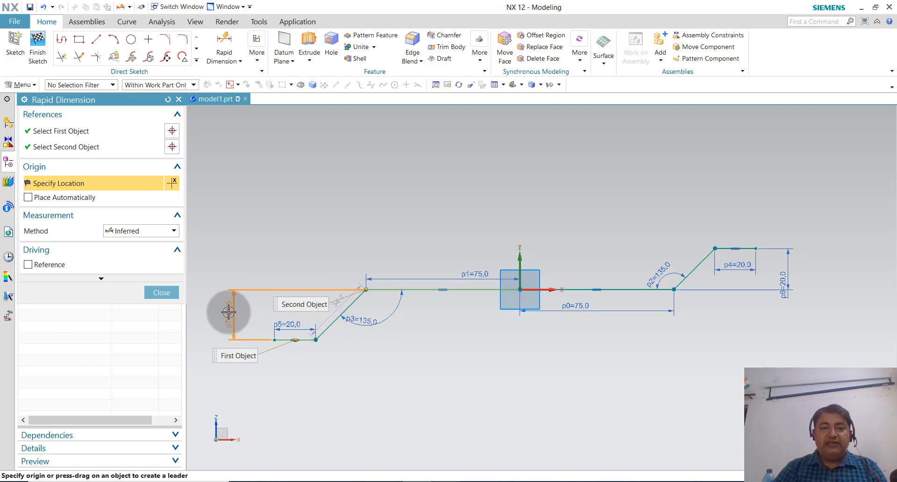
click(231, 312)
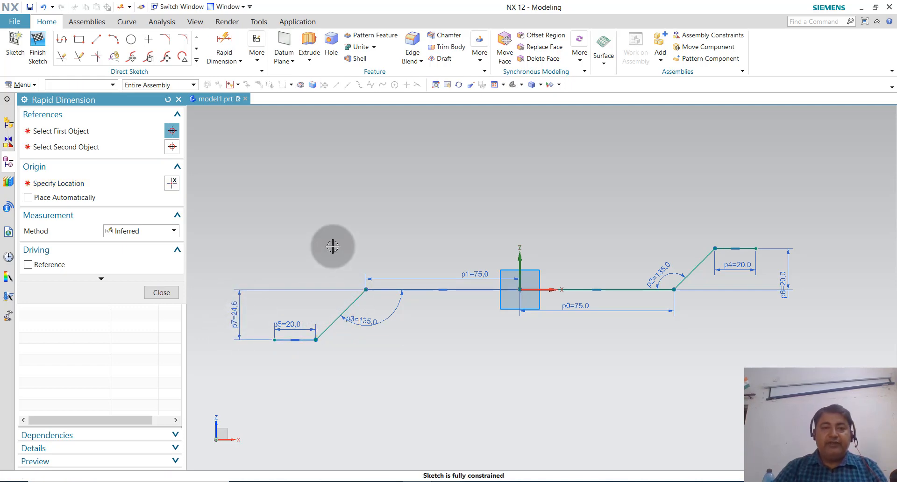
text(2)
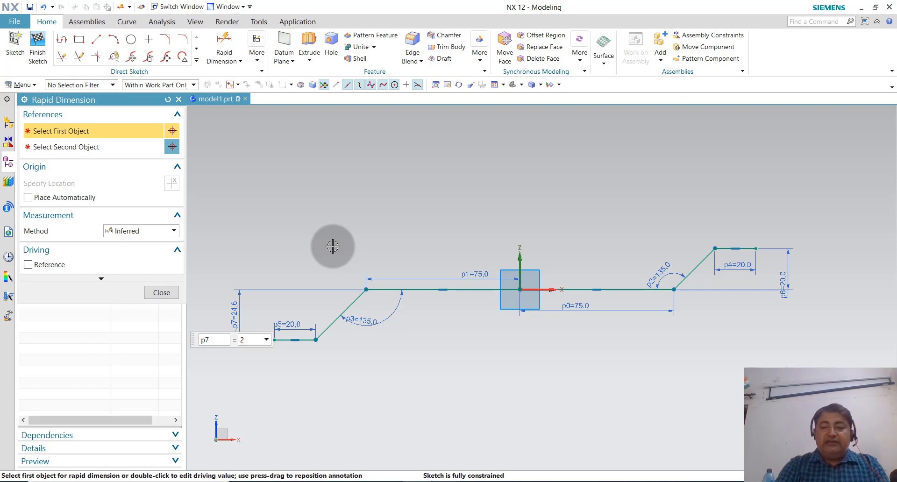
text(0)
key(Return)
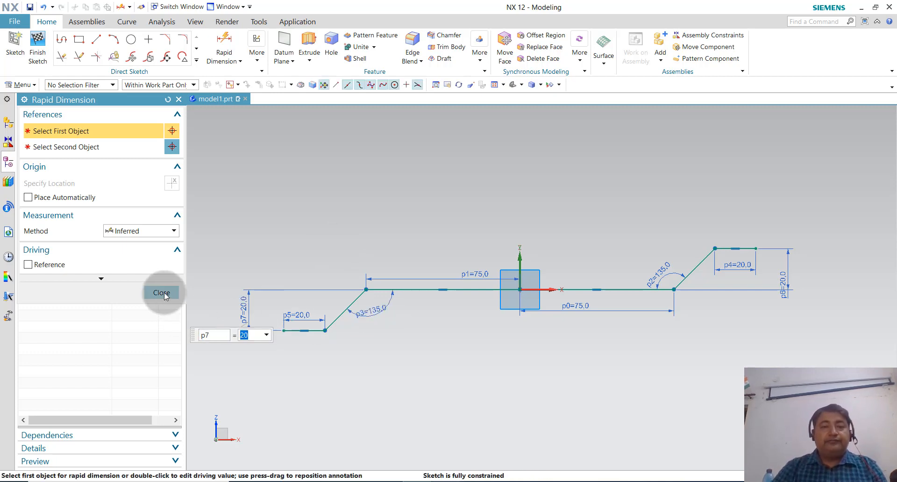
click(162, 293)
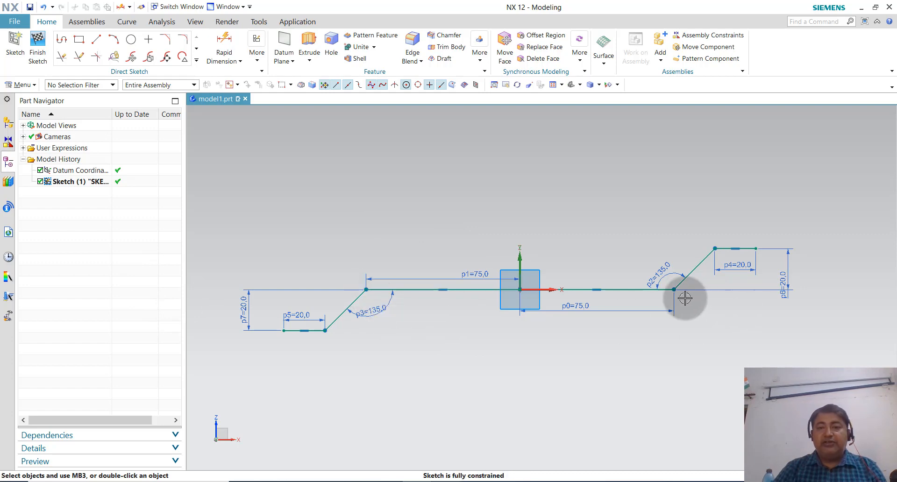
Step: Fillet both corners between the central horizontal lines and the sloping lines with a 25 mm radius
click(185, 44)
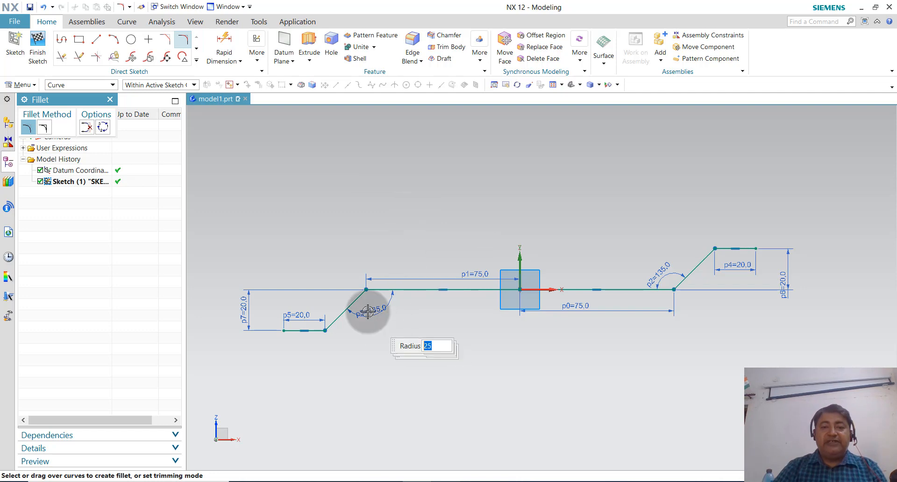
click(372, 299)
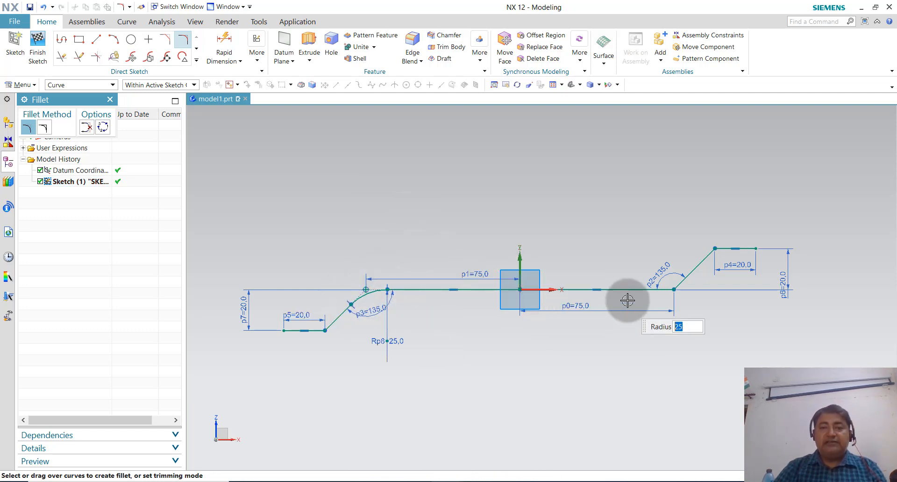
click(691, 270)
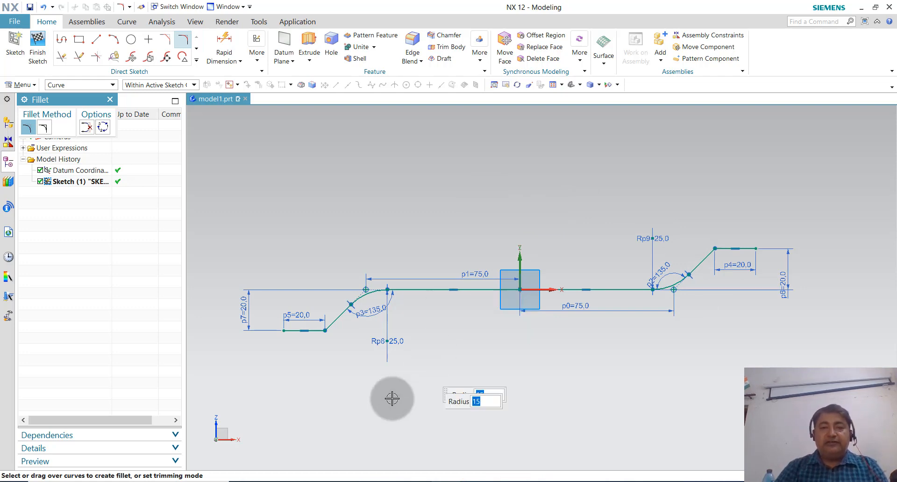
Step: Fillet both corners between the sloping lines and the outer horizontal end lines with a 15 mm radius
click(325, 330)
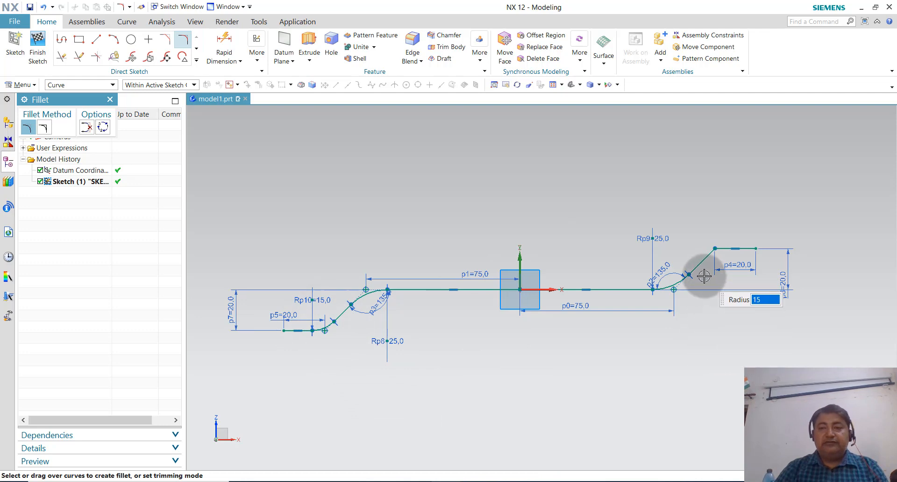
click(707, 259)
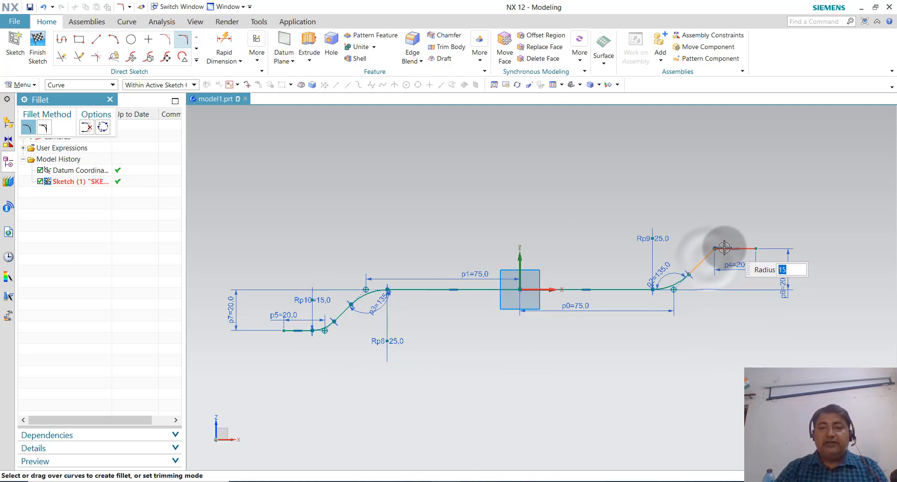
click(729, 250)
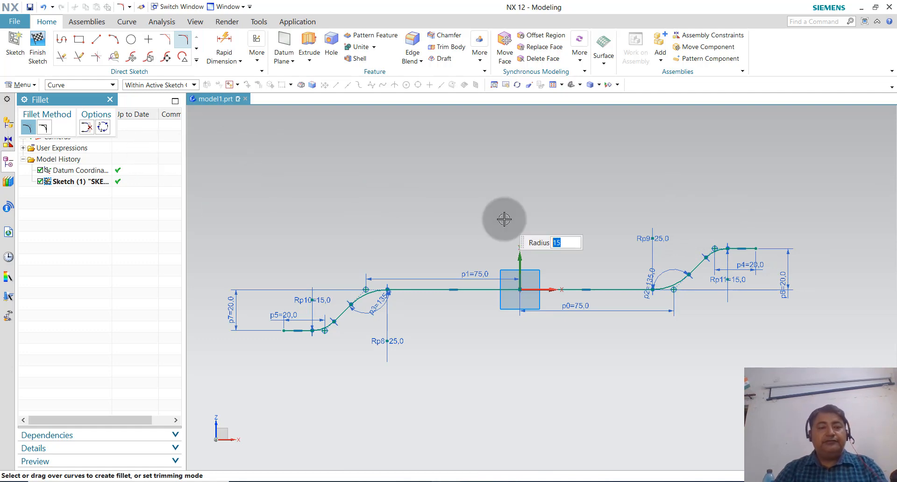
key(Escape)
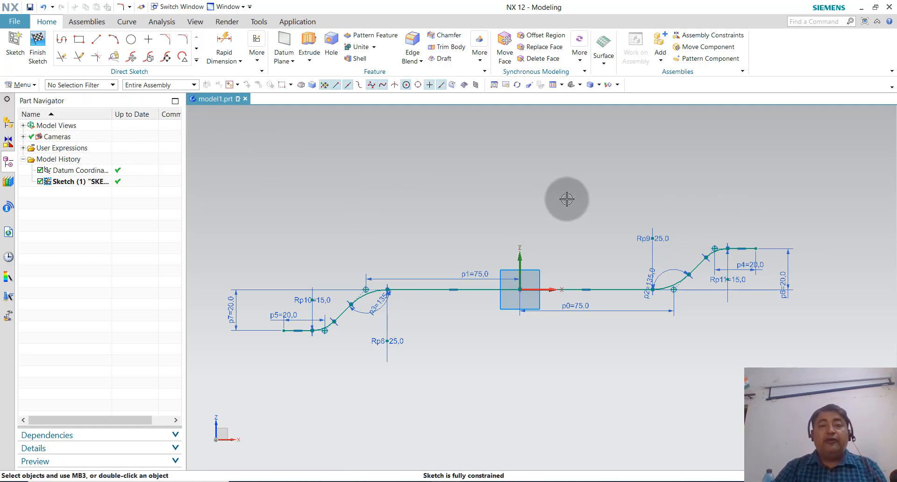
Step: Offset the whole connected profile symmetrically by 5 mm to both sides, with one copy and extension caps
click(196, 60)
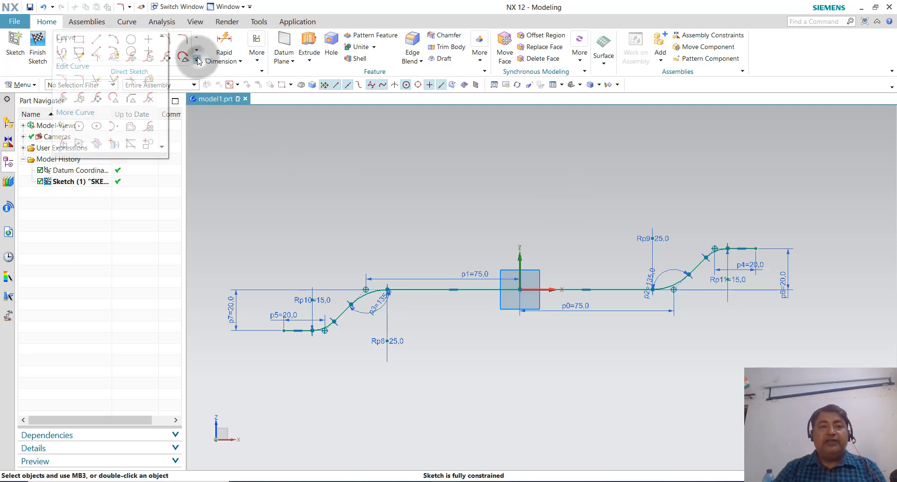
click(131, 128)
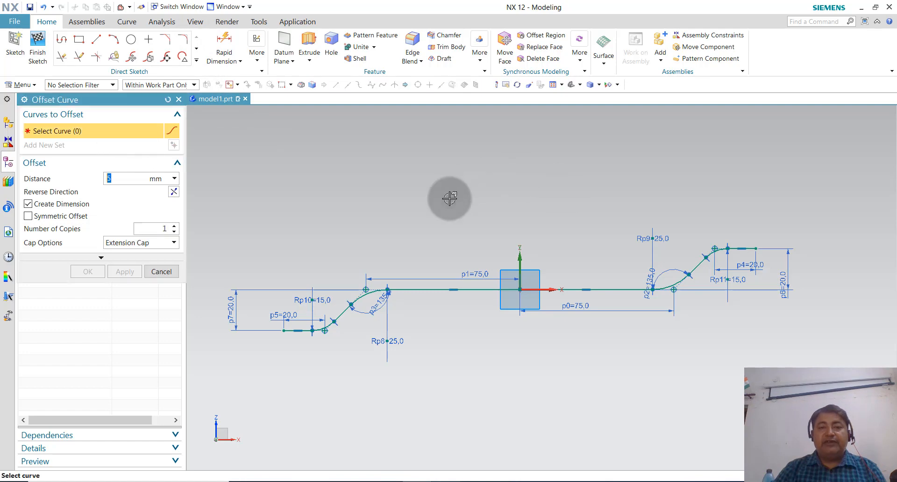
click(435, 290)
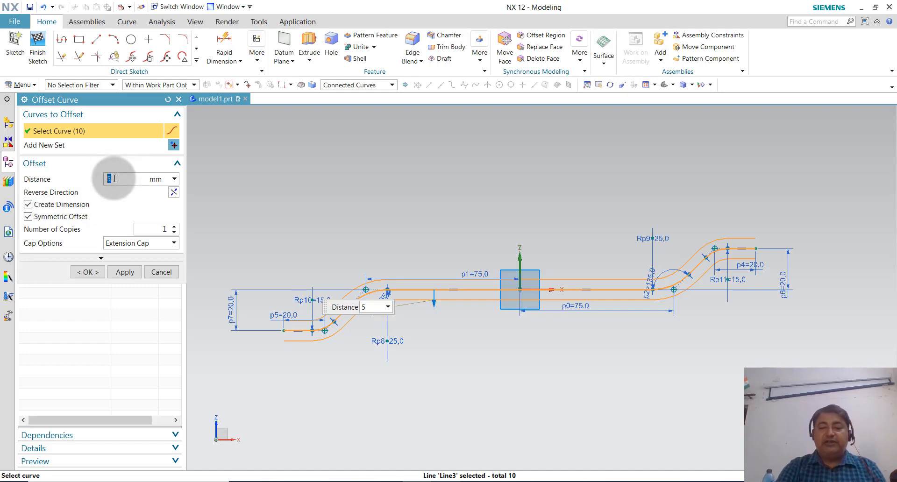
key(Return)
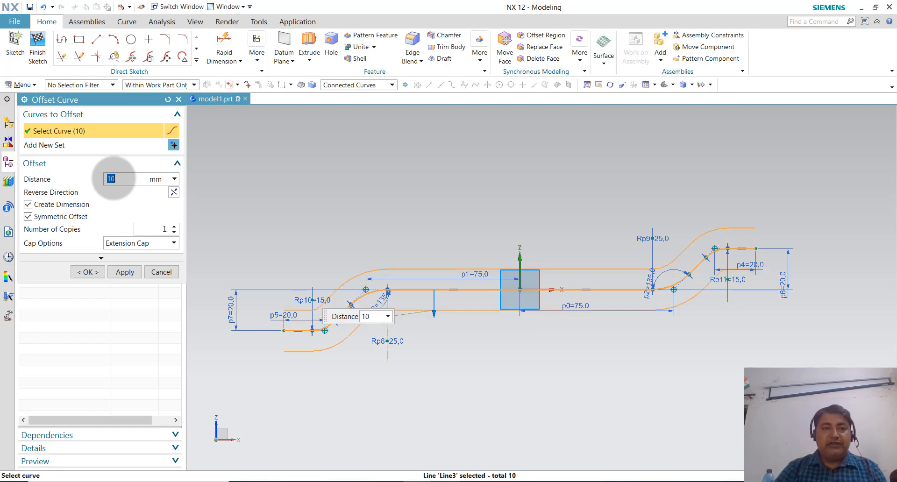
text(5)
key(Return)
click(89, 272)
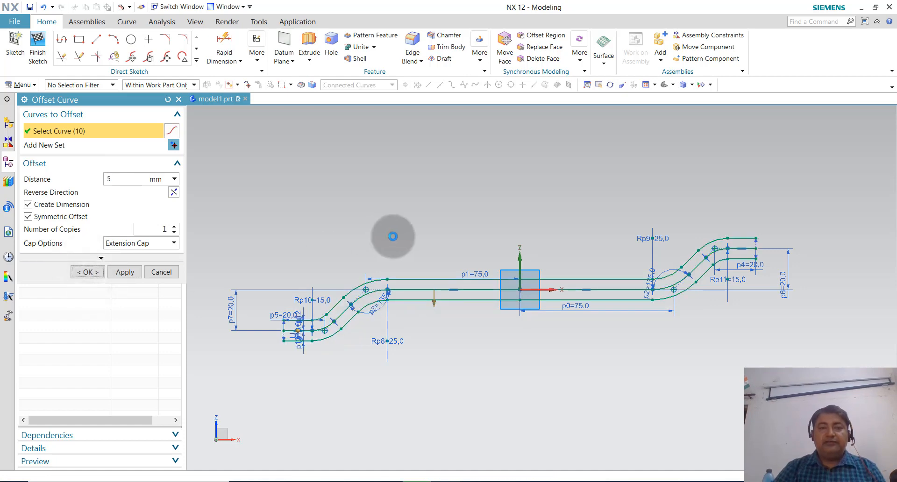
Step: Try deleting the original profile's outer horizontal line on the positive X side, and undo the deletion
scroll(751, 249, up, 1)
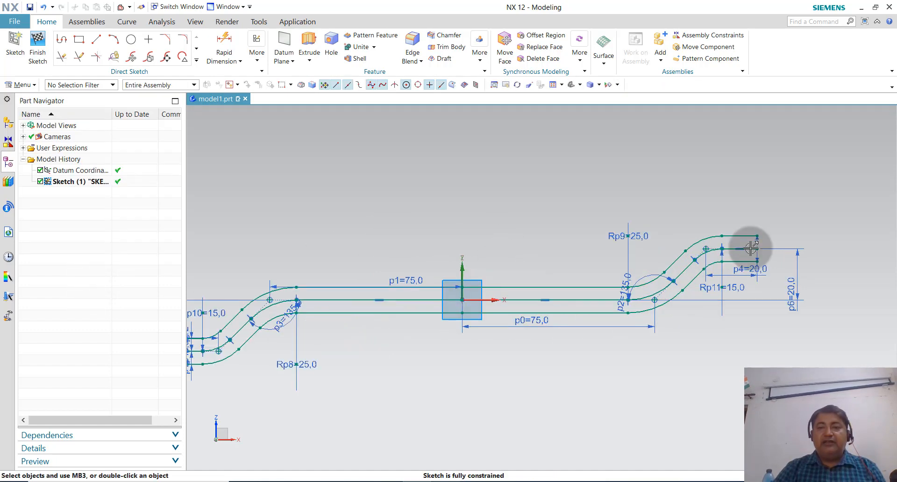
scroll(752, 248, up, 5)
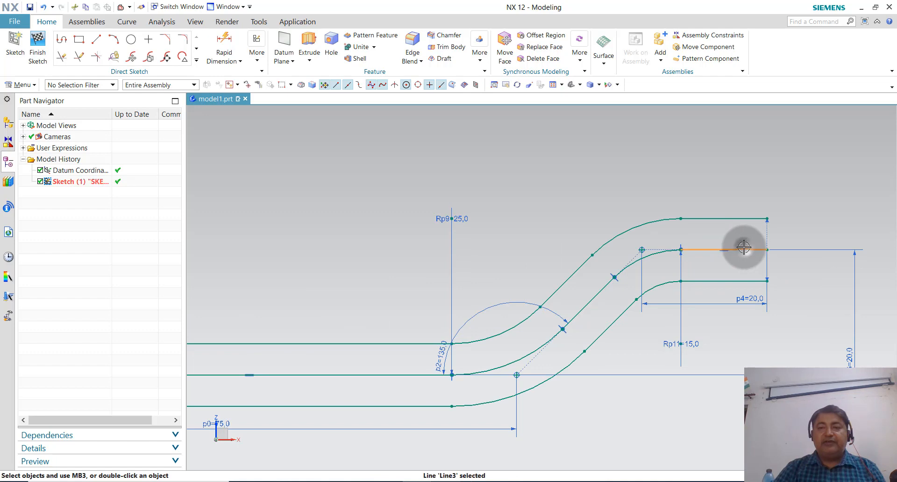
click(744, 248)
key(Delete)
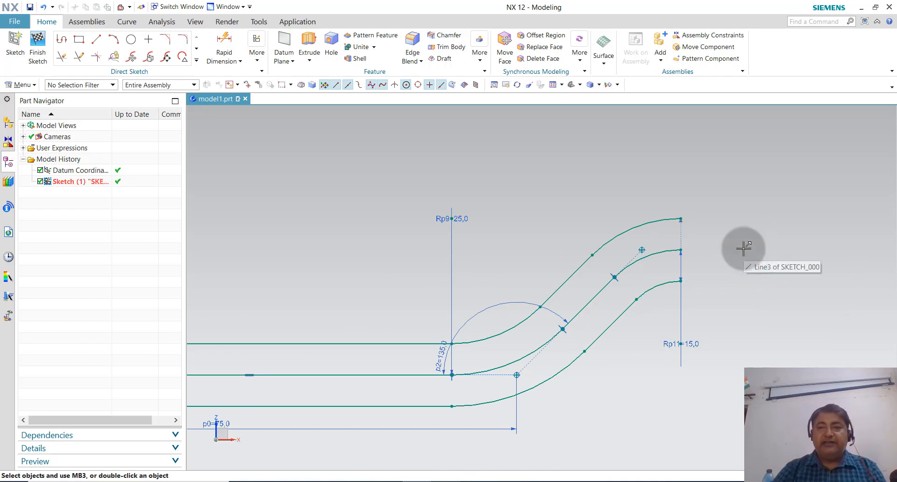
key(ctrl+z)
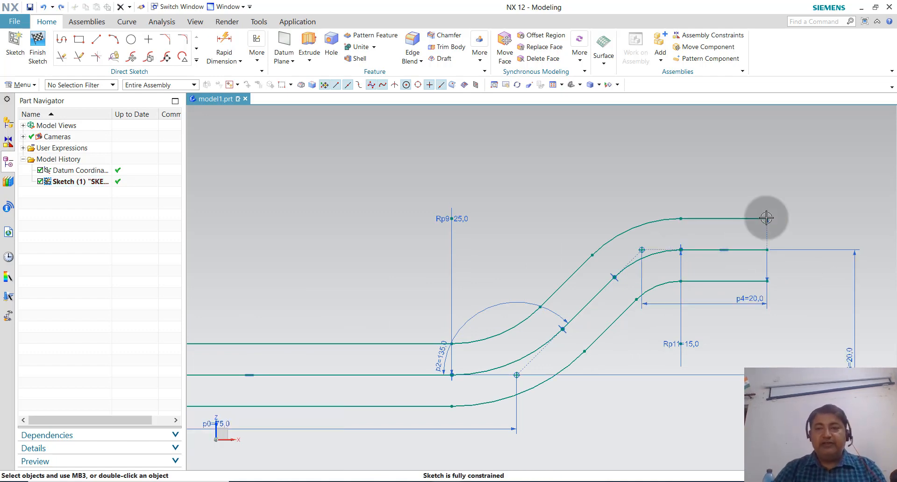
Step: Remove all constraints from the original profile's central horizontal line on the positive X side and turn off Continuous Auto Dimensioning
scroll(766, 218, down, 2)
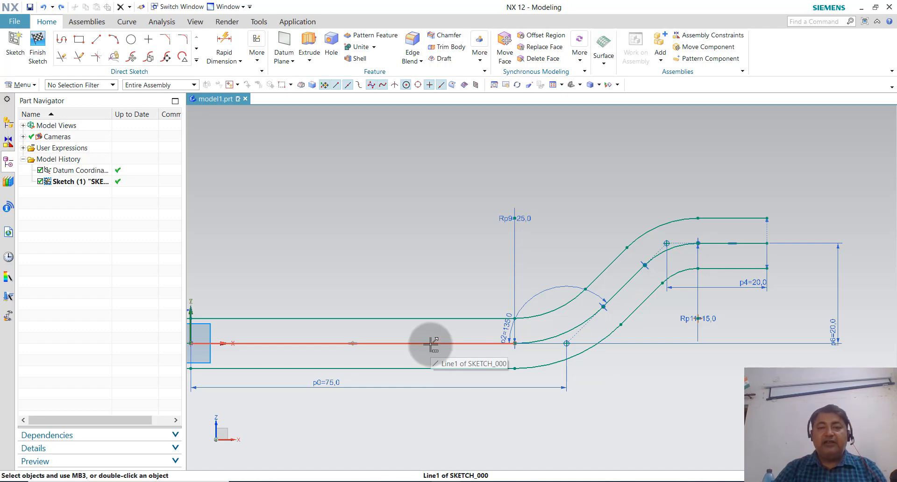
right_click(431, 344)
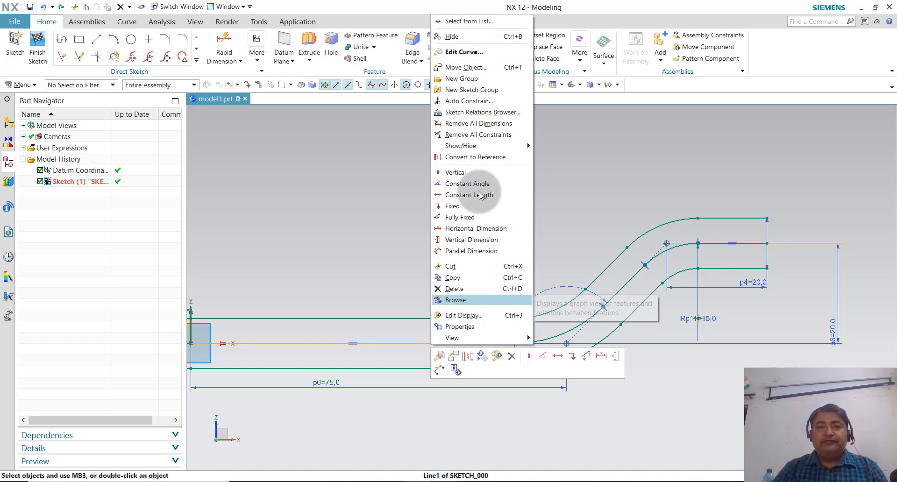
click(492, 140)
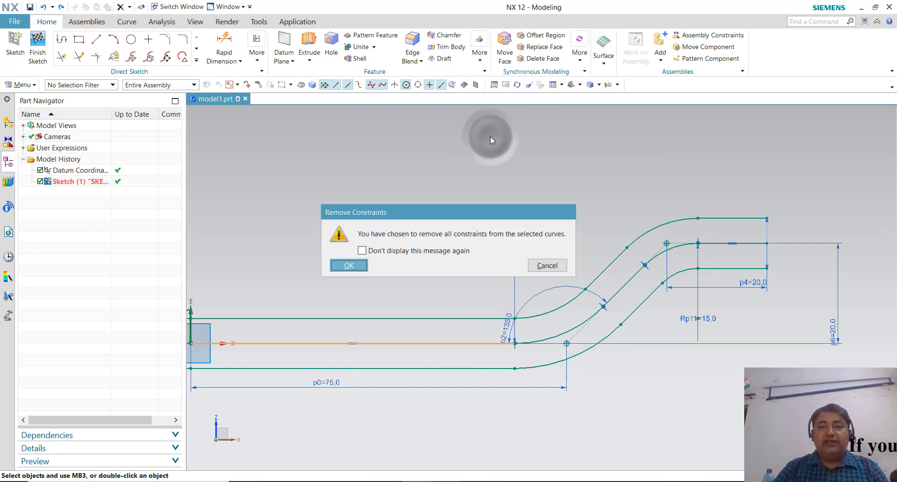
click(346, 265)
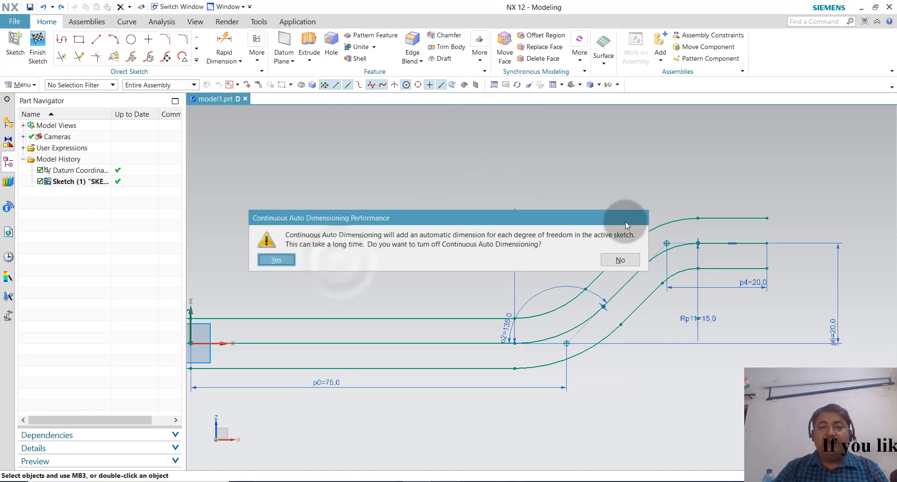
click(280, 260)
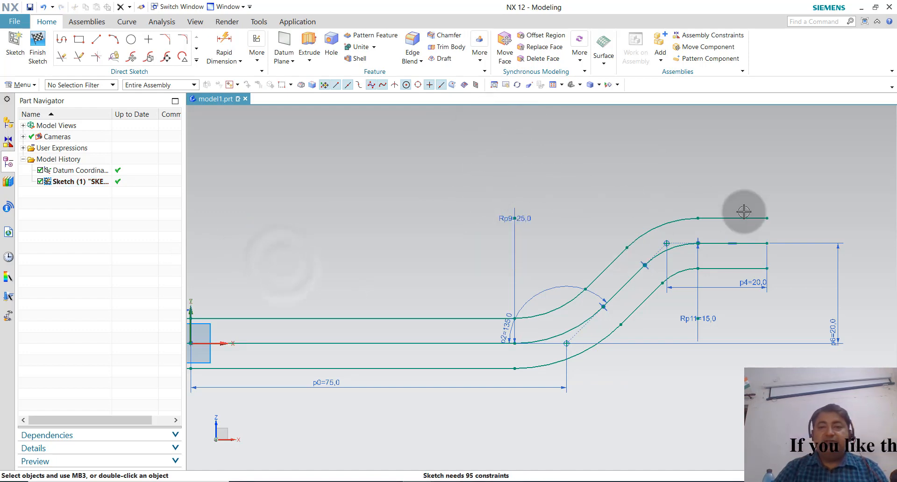
Step: Delete the original profile's outer horizontal line on the positive X side, between the two offset curves
click(722, 244)
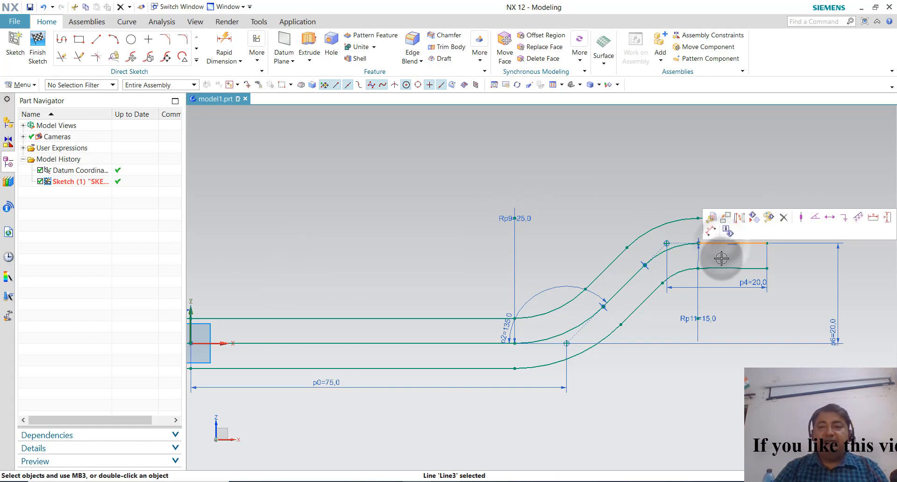
key(Delete)
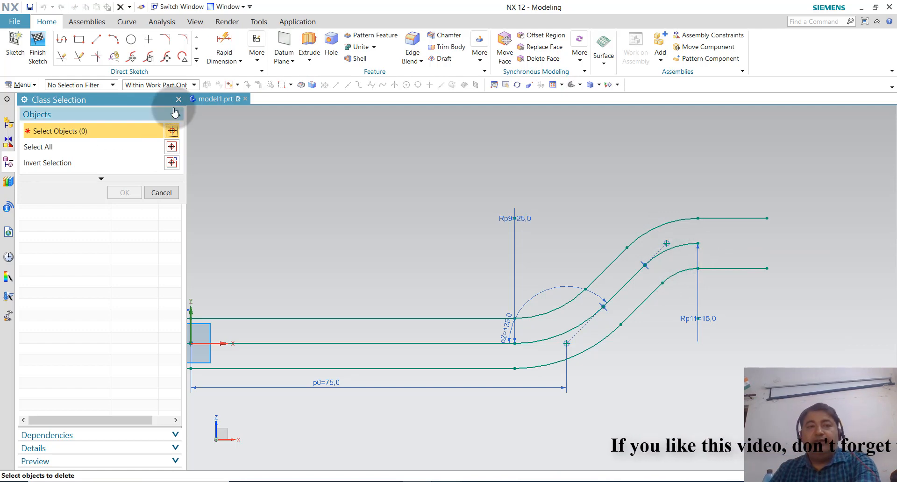
key(Escape)
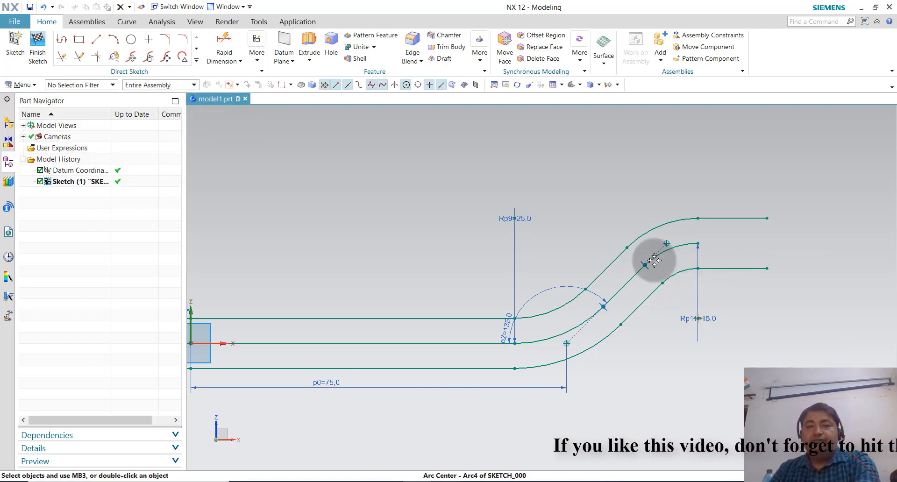
key(Delete)
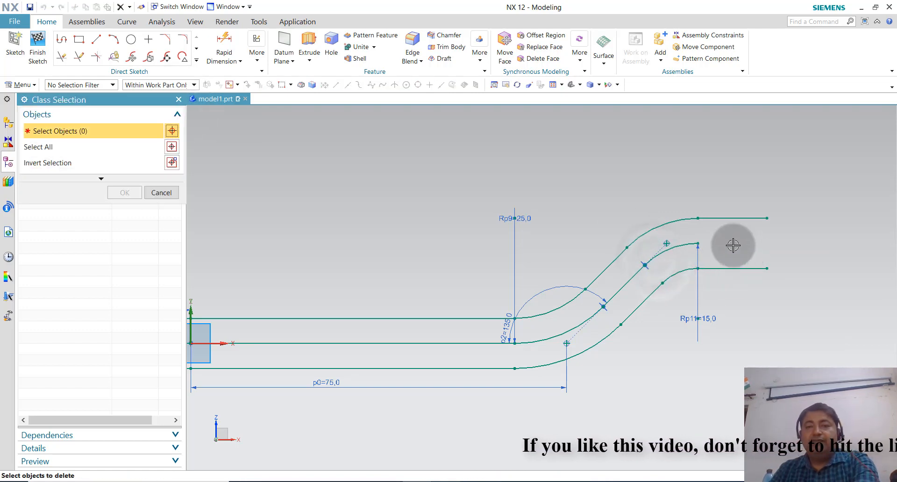
click(159, 193)
Step: Delete the original profile's central horizontal line and its adjoining 25 mm arc on the positive X side
click(445, 344)
key(Delete)
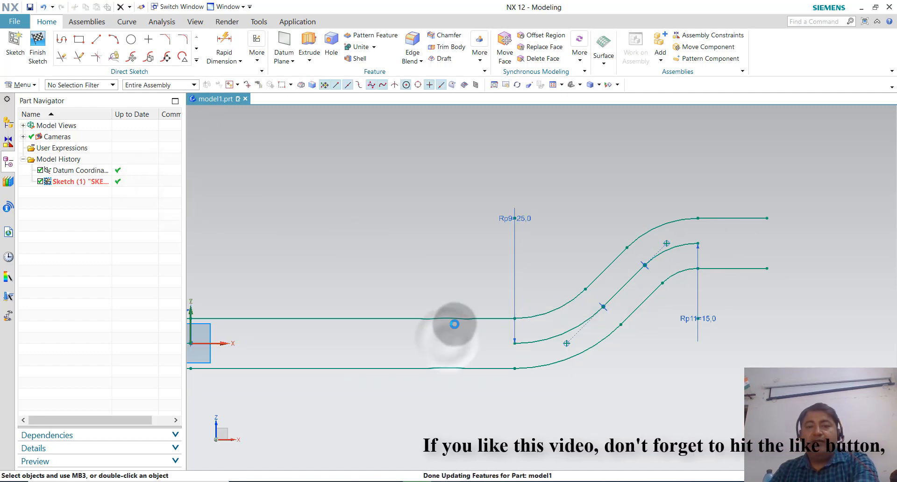
click(526, 343)
key(Delete)
Step: Delete the original profile's sloped line and 15 mm arc between the offset curves on the positive X side
click(620, 292)
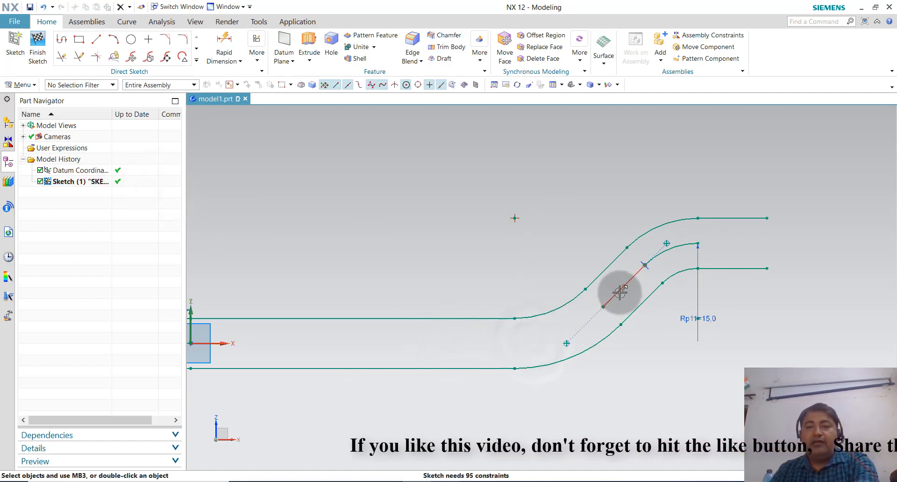
key(Delete)
click(652, 257)
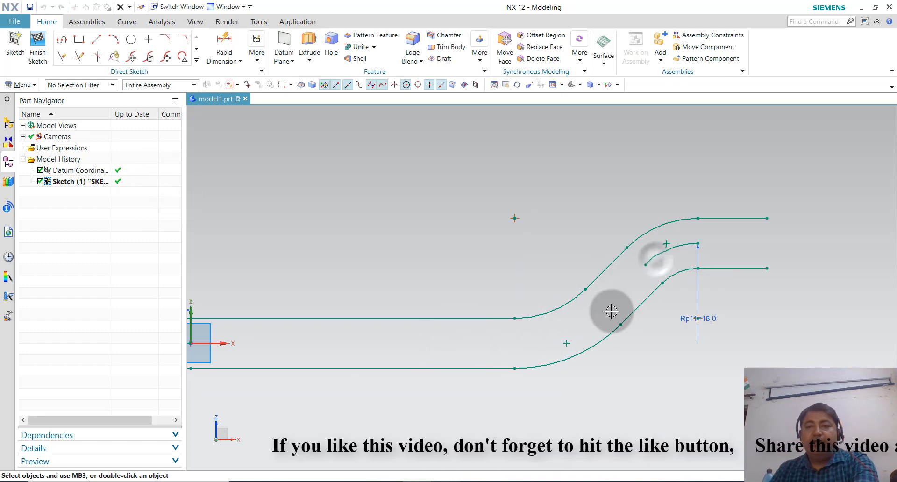
key(Delete)
click(159, 193)
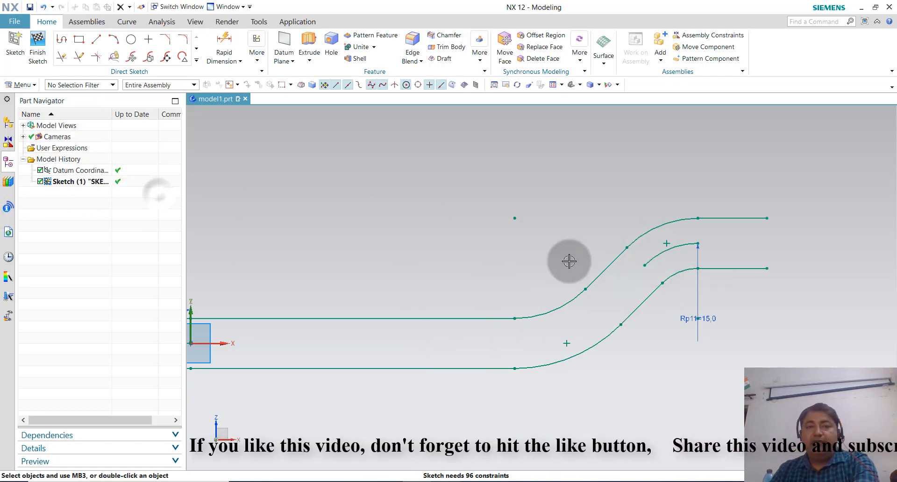
click(654, 255)
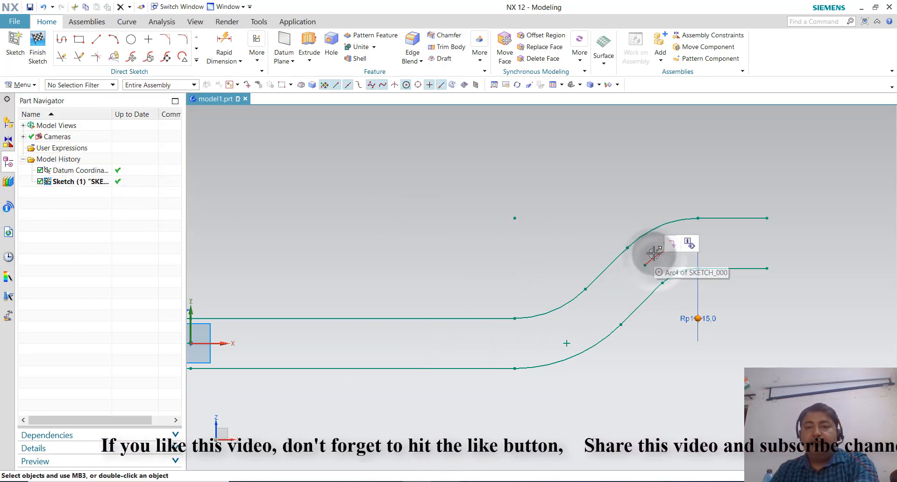
key(Delete)
Step: Delete the original profile's central horizontal line and its adjoining 25 mm arc on the negative X side
scroll(696, 252, down, 3)
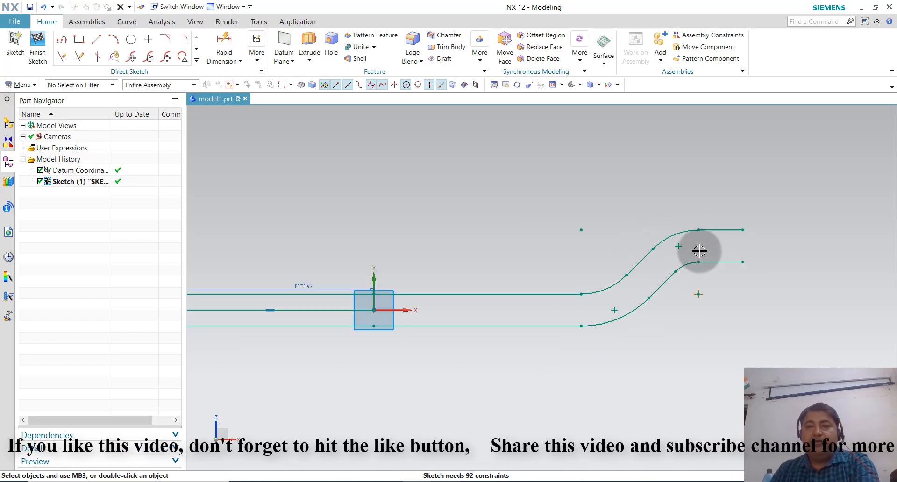
click(384, 298)
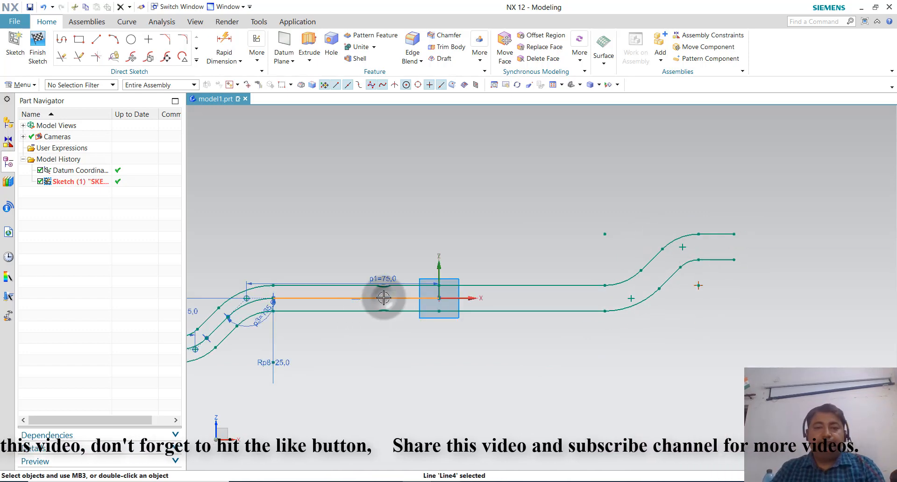
key(Delete)
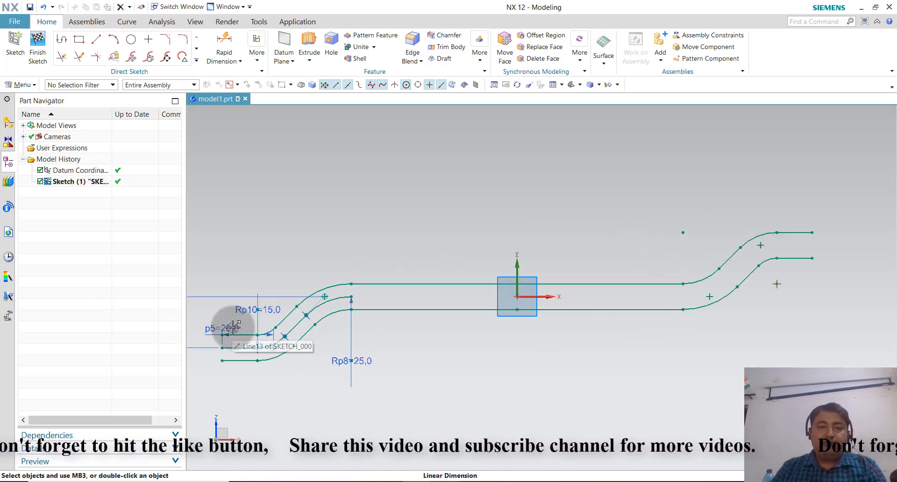
scroll(232, 327, up, 1)
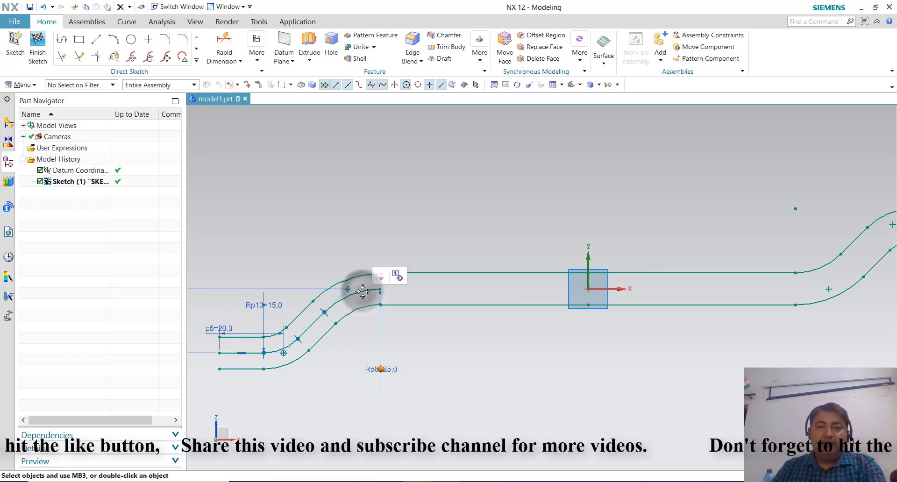
click(364, 290)
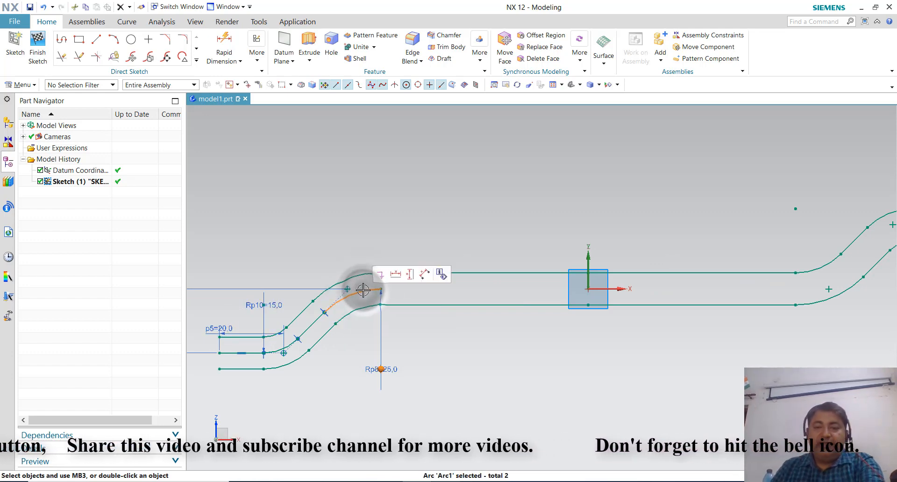
key(Delete)
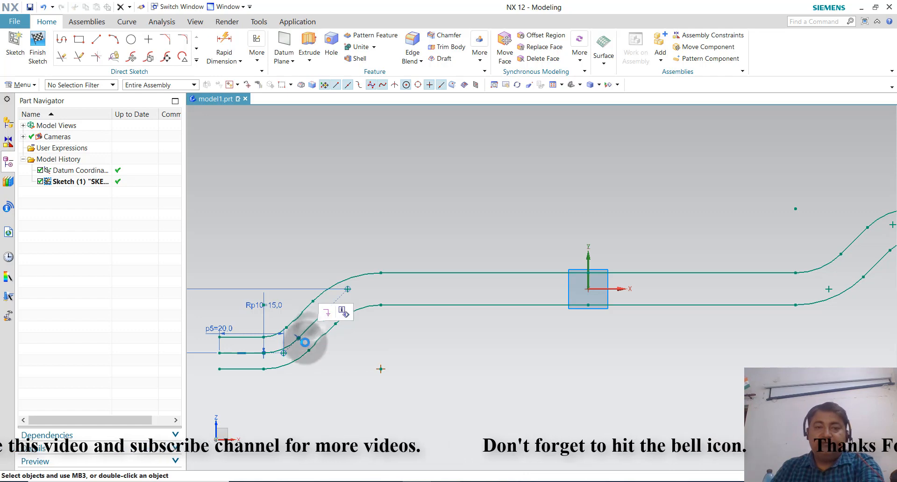
Step: Delete the original profile's sloped line and 15 mm arc between the offset curves on the negative X side
key(Delete)
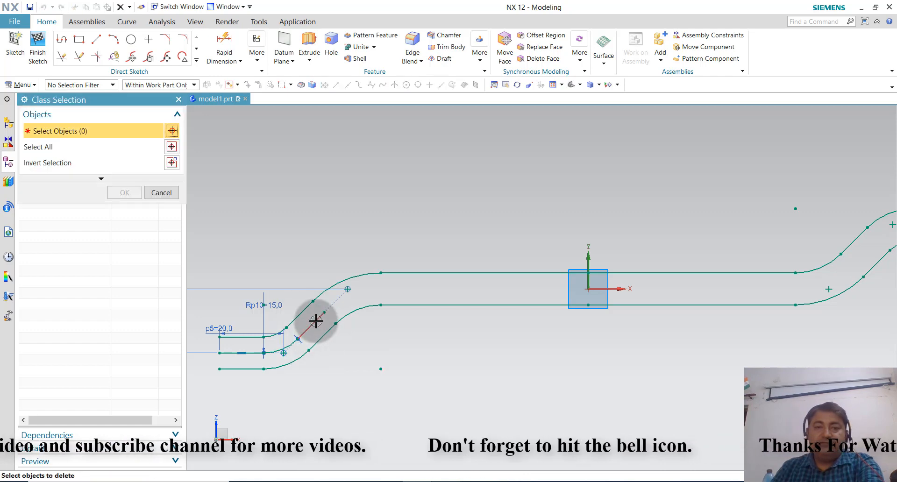
click(162, 192)
scroll(318, 316, up, 2)
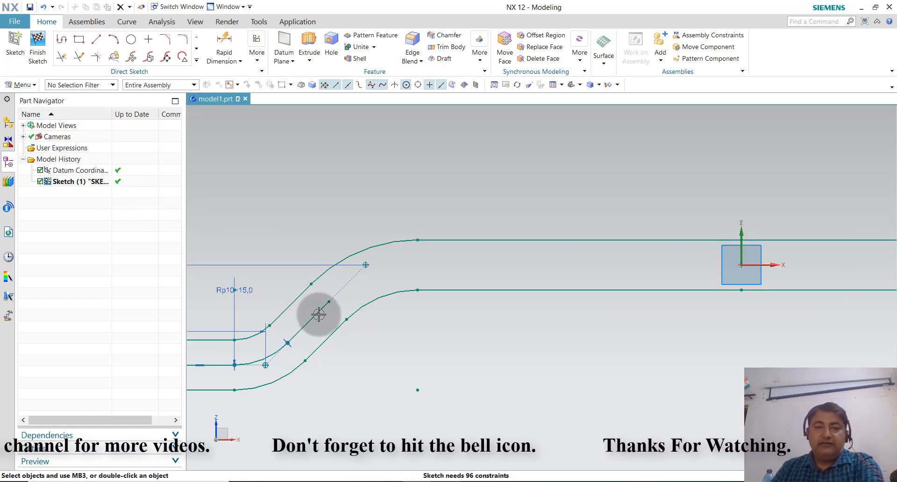
click(319, 312)
key(Delete)
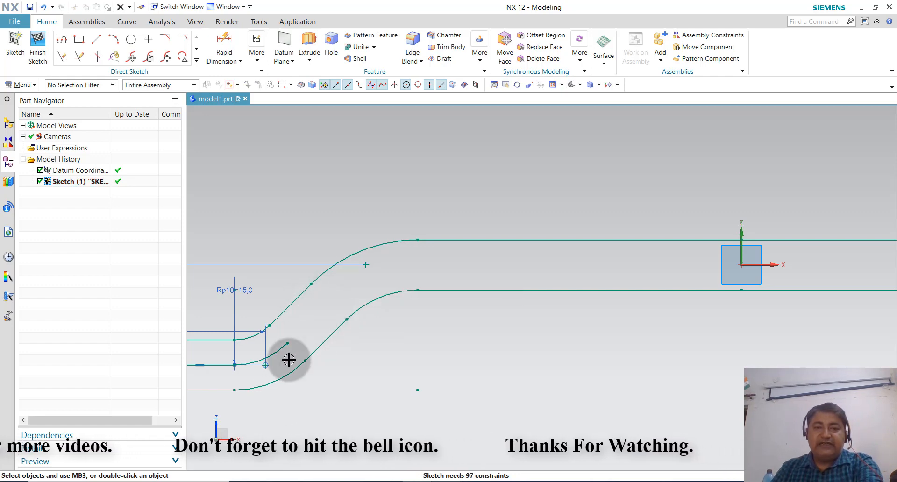
click(280, 351)
key(Delete)
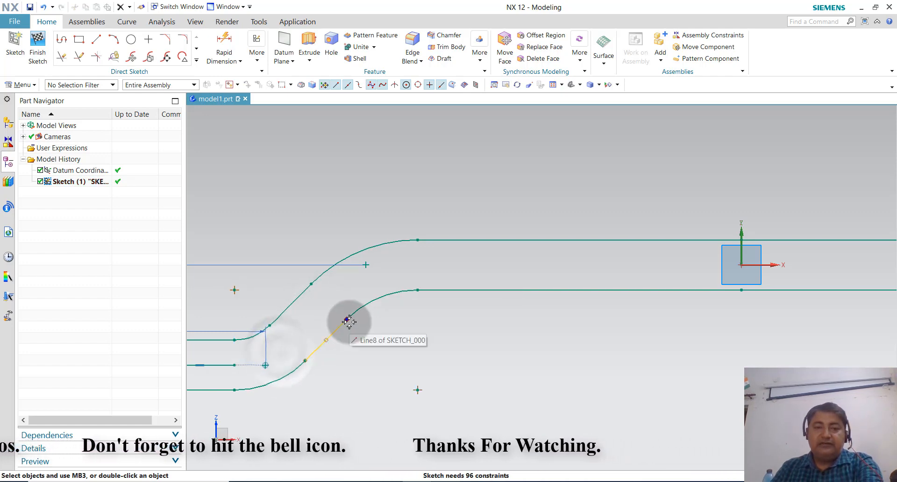
Step: Delete the original profile's outer horizontal line on the negative X side, between the two offset curves
scroll(346, 323, down, 1)
click(243, 356)
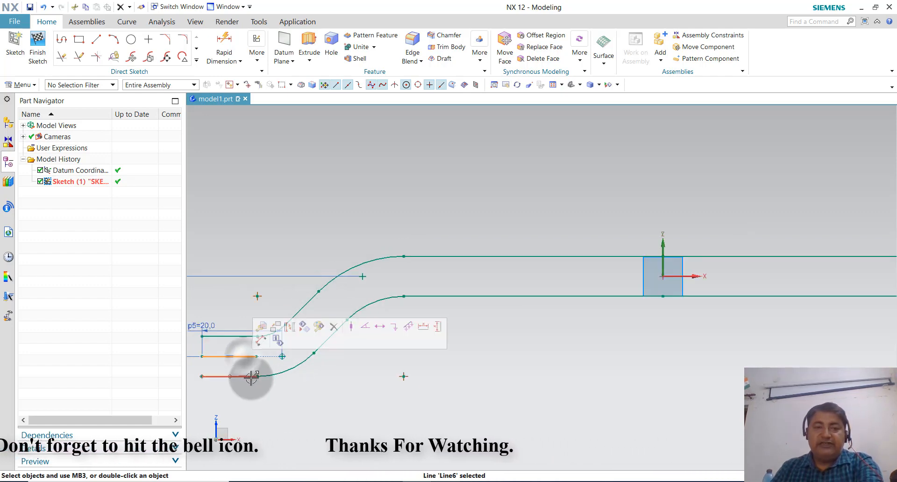
key(Delete)
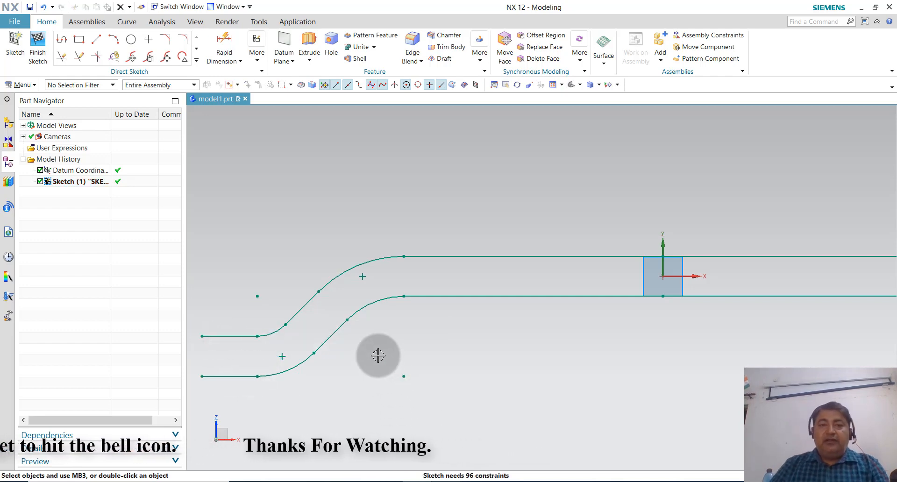
Step: Close the outline's negative X end with a 10 mm vertical line joining the two offset curves' endpoints
scroll(423, 283, down, 2)
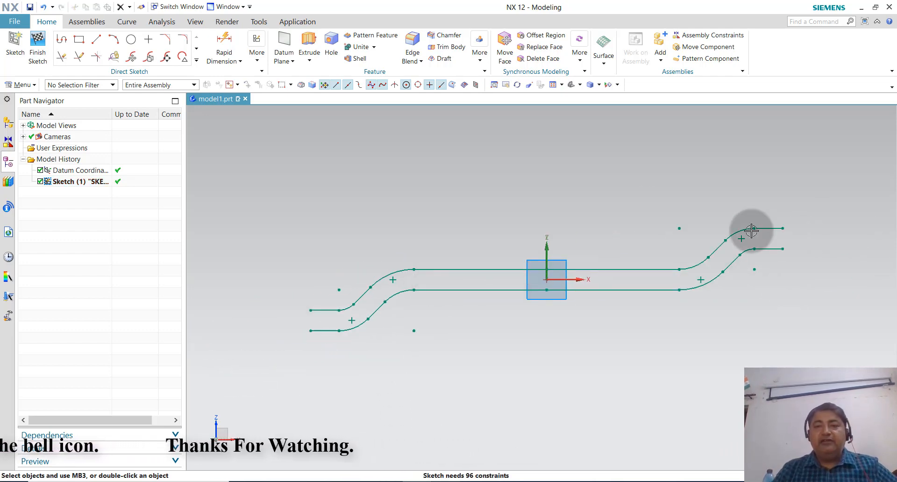
click(62, 39)
scroll(318, 358, up, 2)
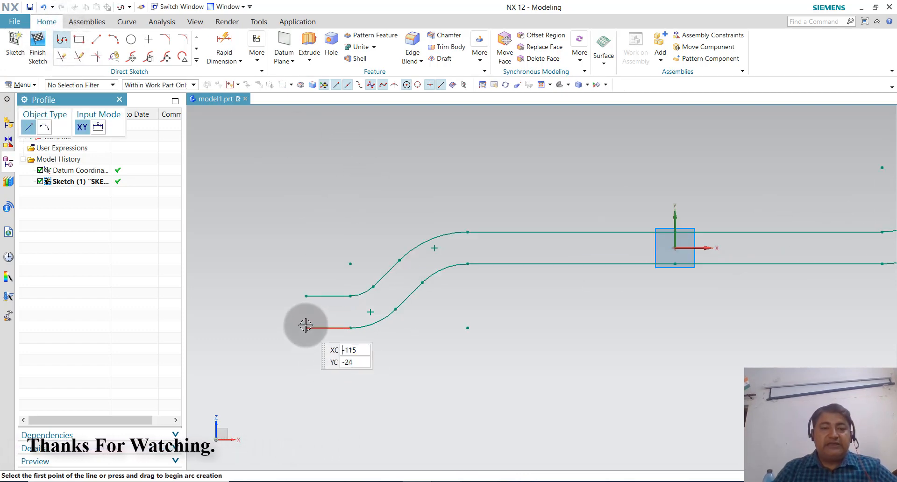
click(306, 328)
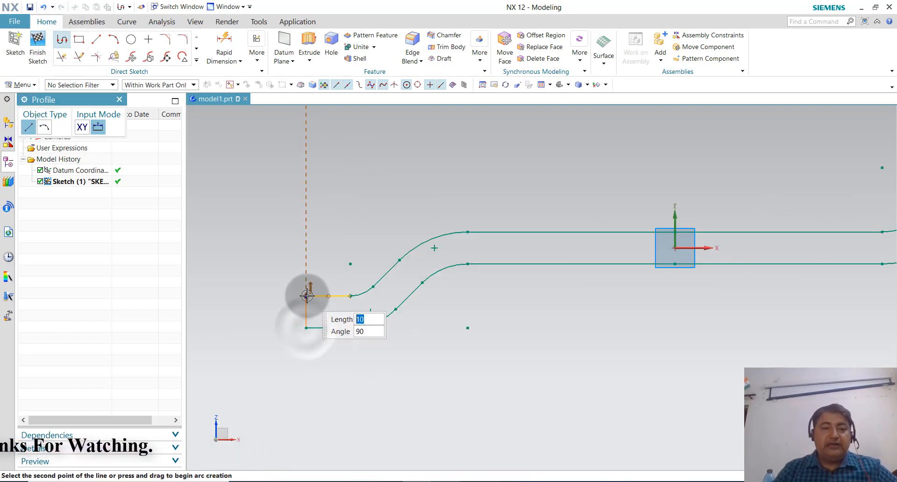
click(306, 296)
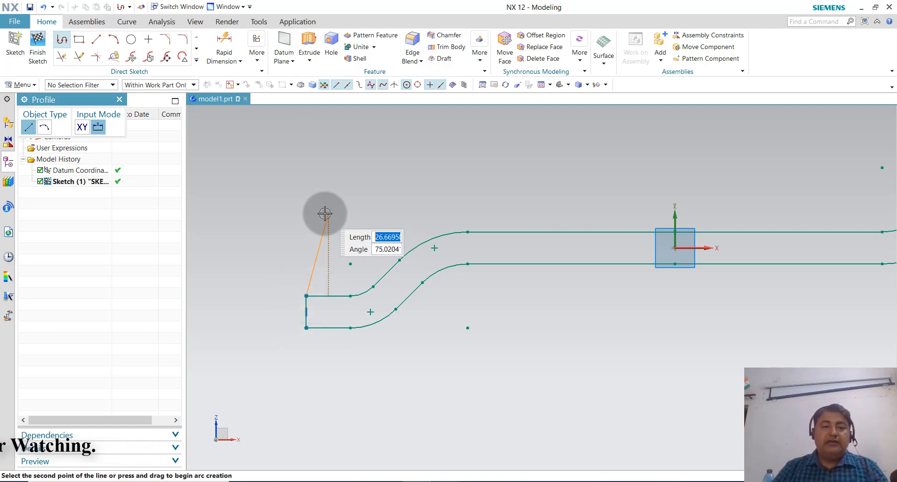
key(Escape)
Step: Close the outline's positive X end with a vertical line joining the offset curves' endpoints, and finish the sketch
scroll(190, 323, down, 2)
scroll(760, 220, up, 2)
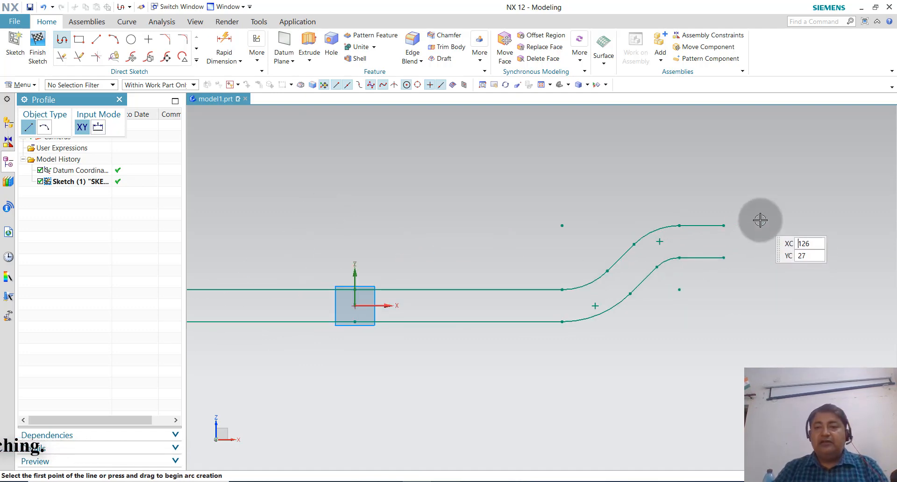
click(724, 225)
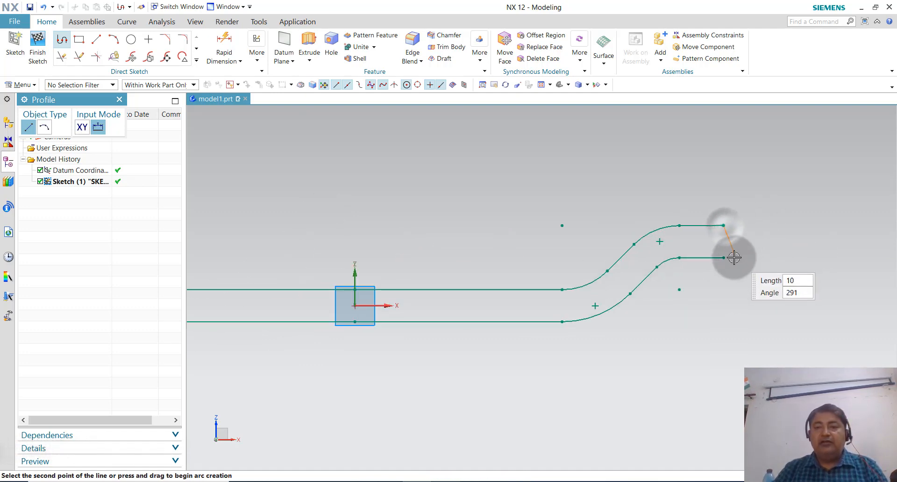
click(723, 258)
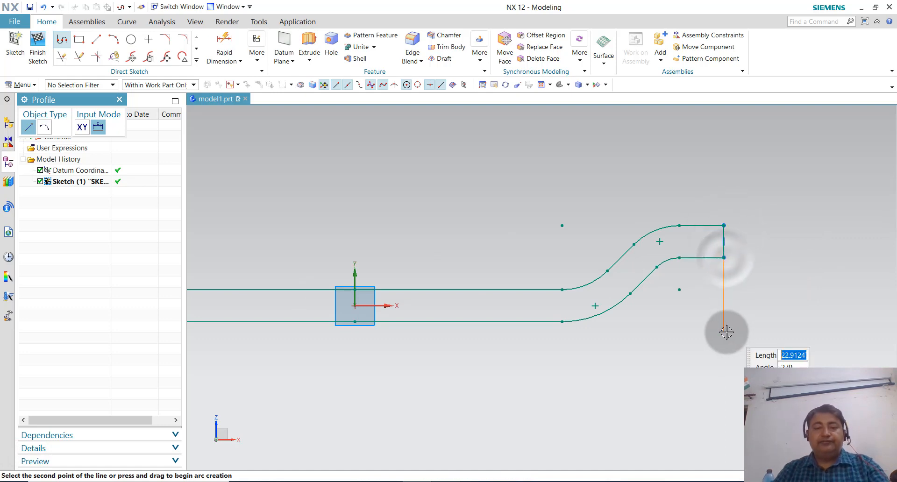
key(Escape)
scroll(716, 334, down, 2)
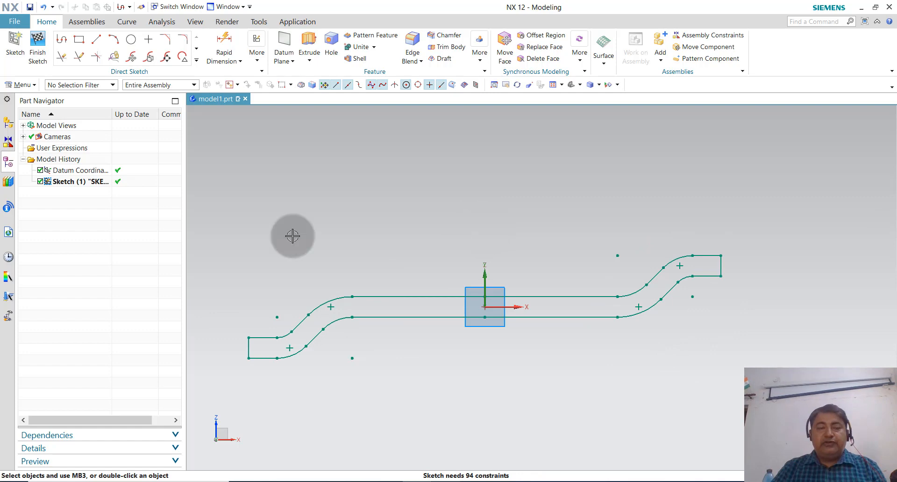
click(38, 46)
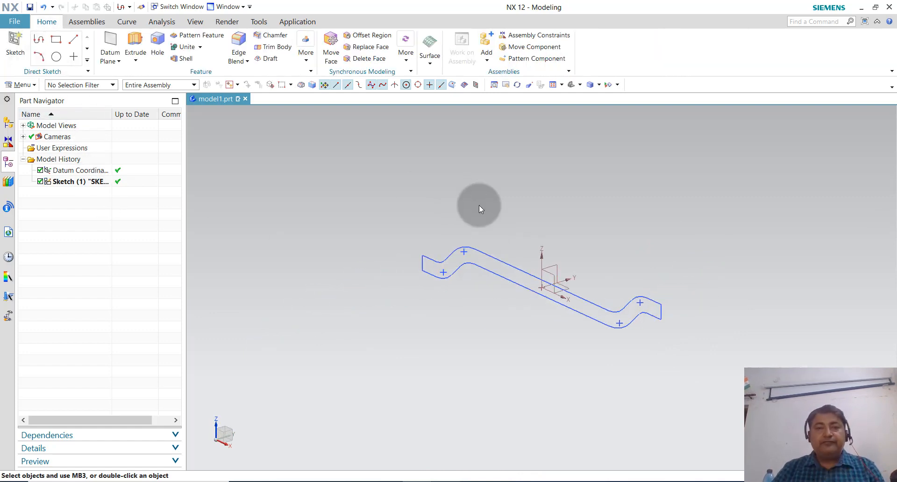
Step: Extrude the closed handle outline with a symmetric value of 10 mm
click(135, 45)
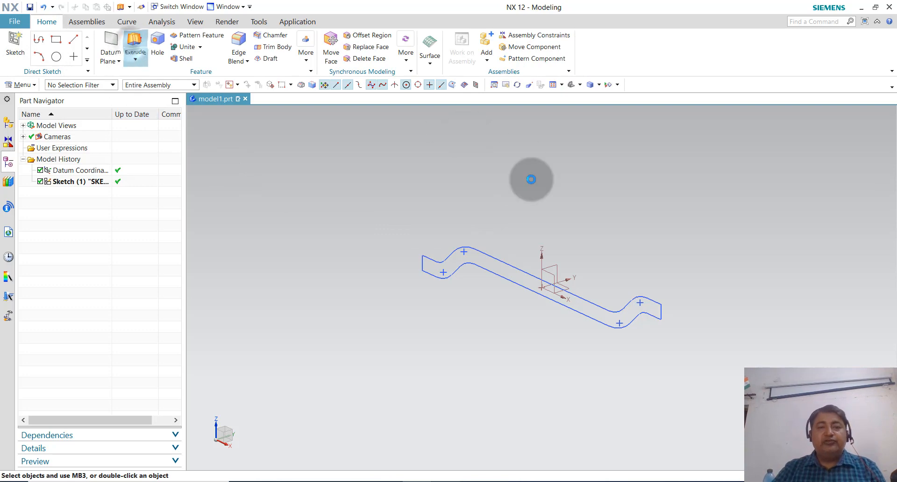
click(516, 260)
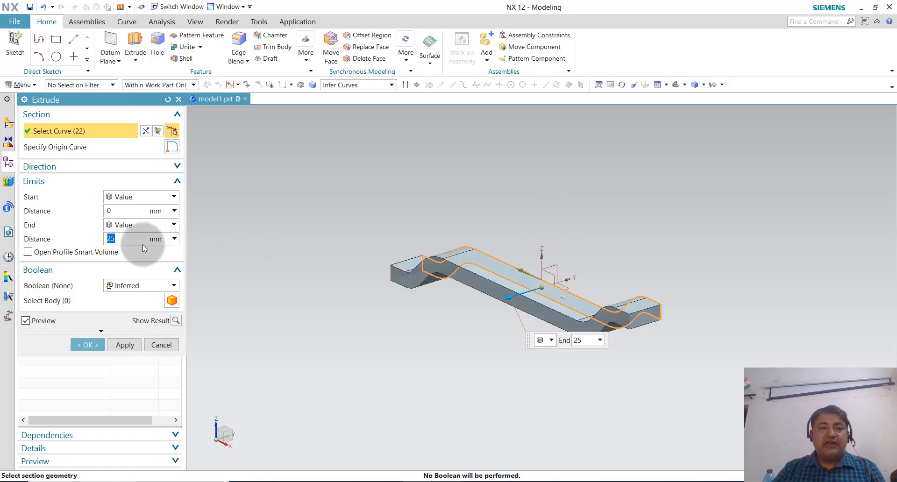
click(154, 225)
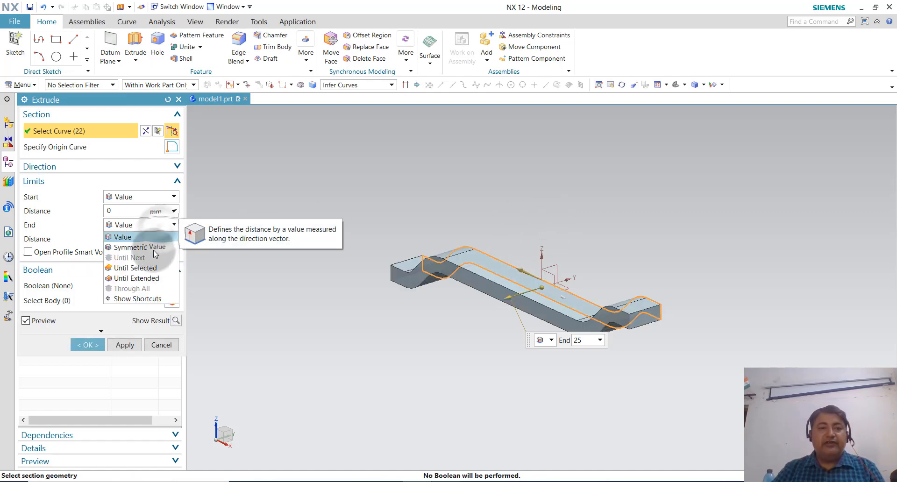
click(154, 251)
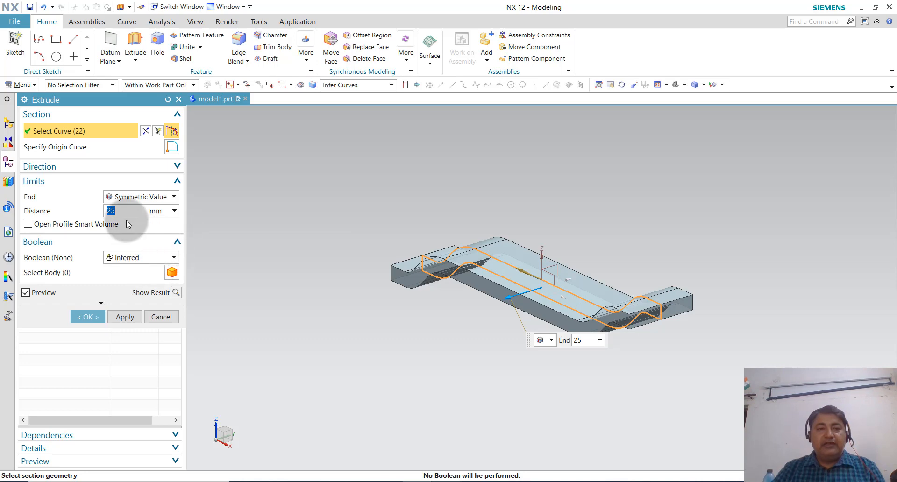
click(128, 209)
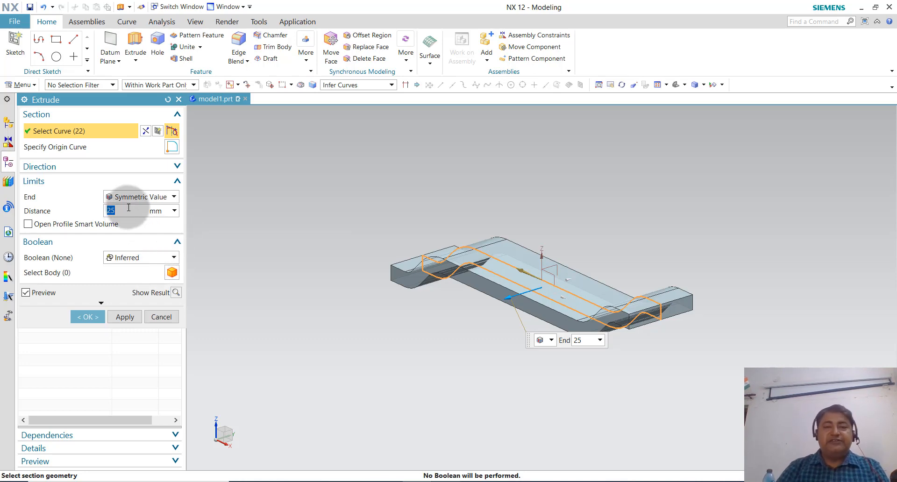
key(Return)
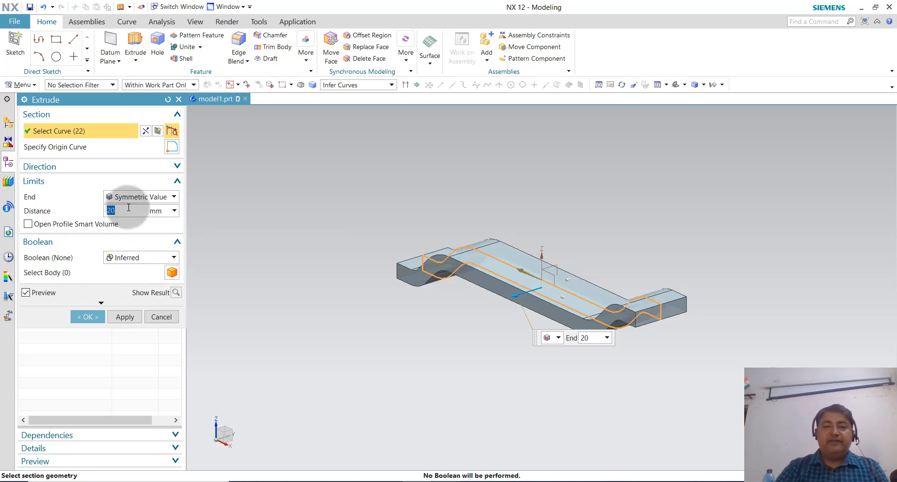
key(Return)
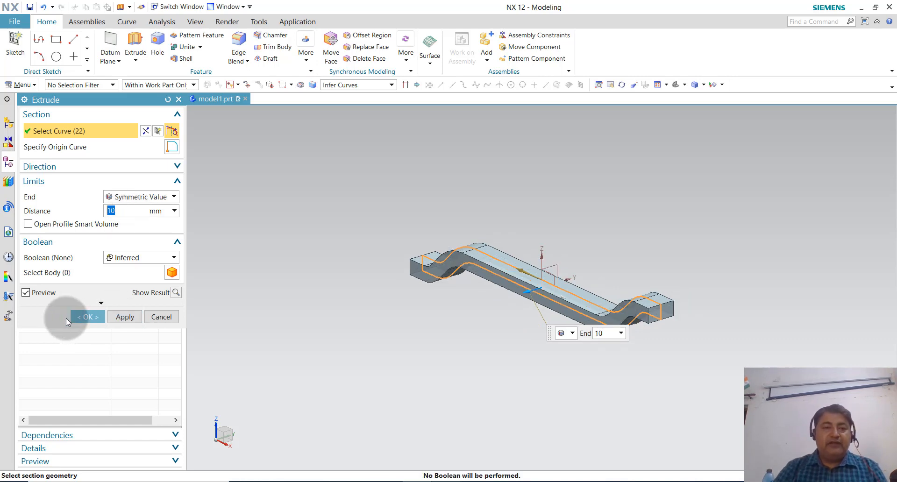
click(80, 318)
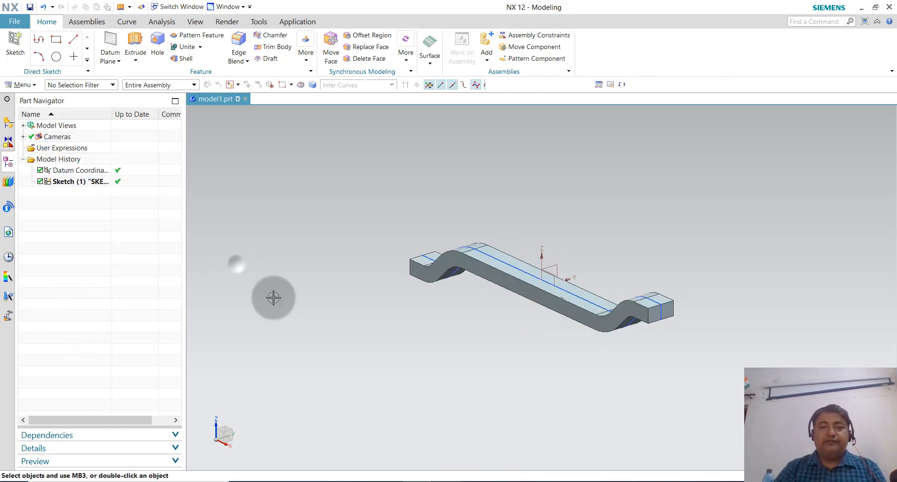
Step: Create a sketch on the flat underside face at the handle's negative X end
middle_drag(274, 297, 297, 317)
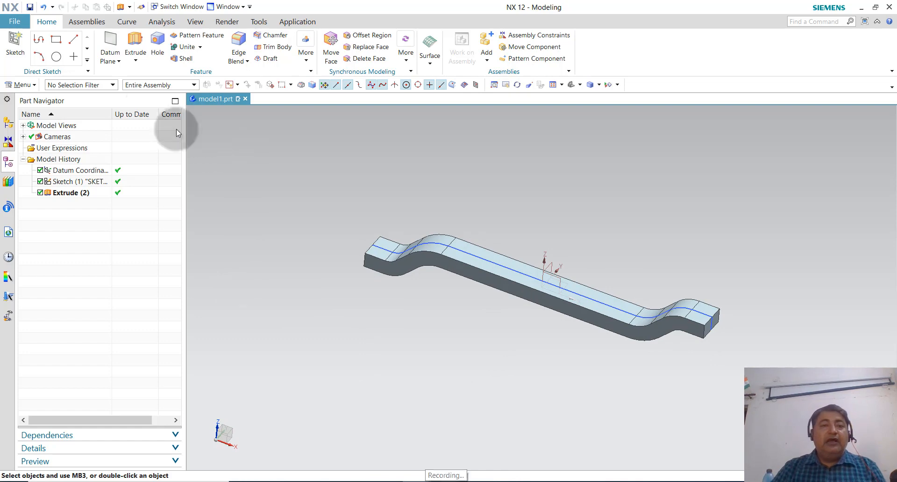
click(11, 51)
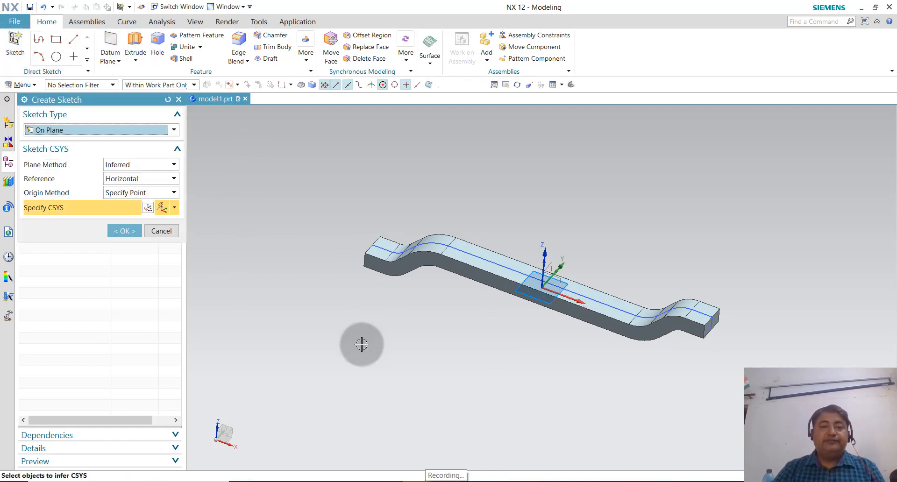
middle_drag(362, 345, 411, 366)
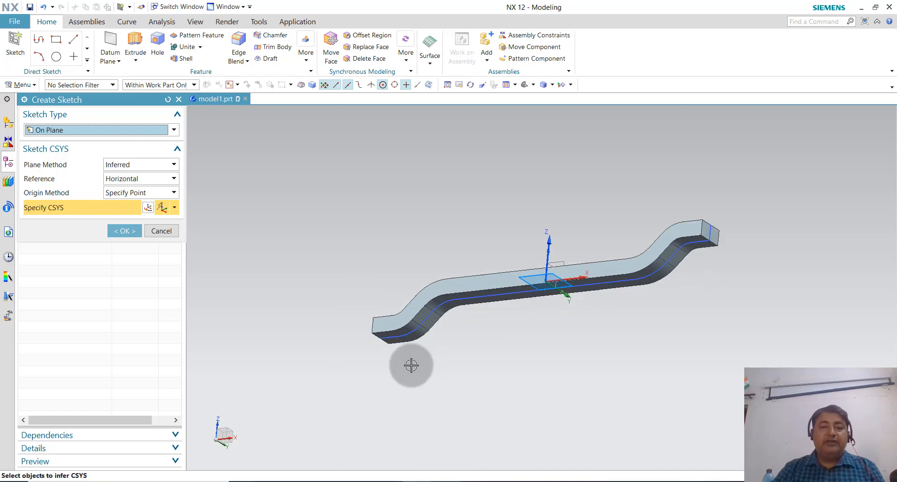
scroll(412, 366, up, 3)
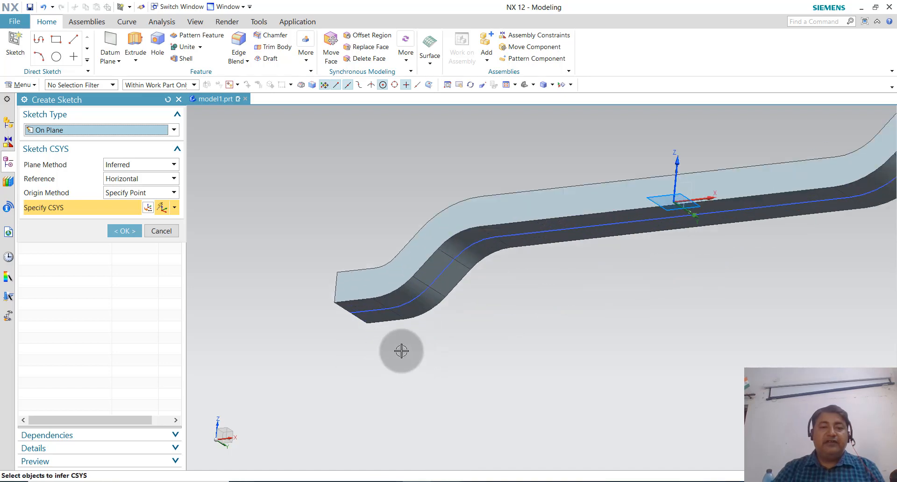
click(379, 319)
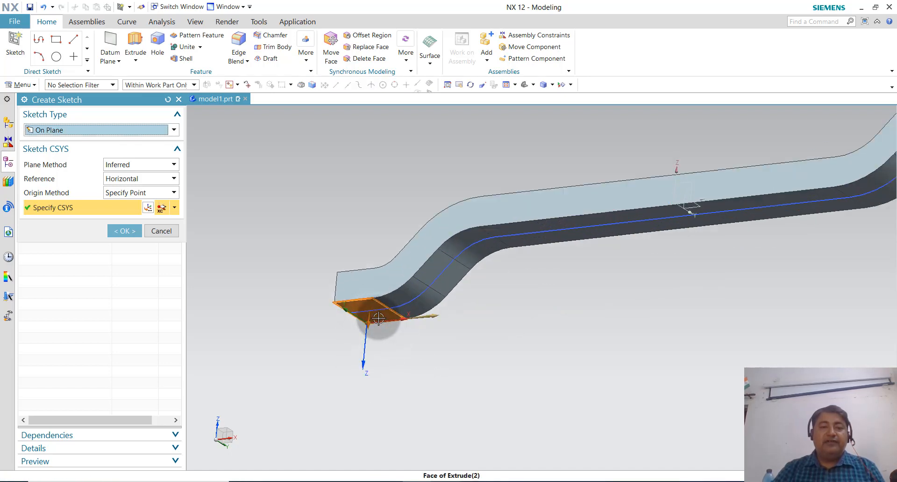
click(125, 232)
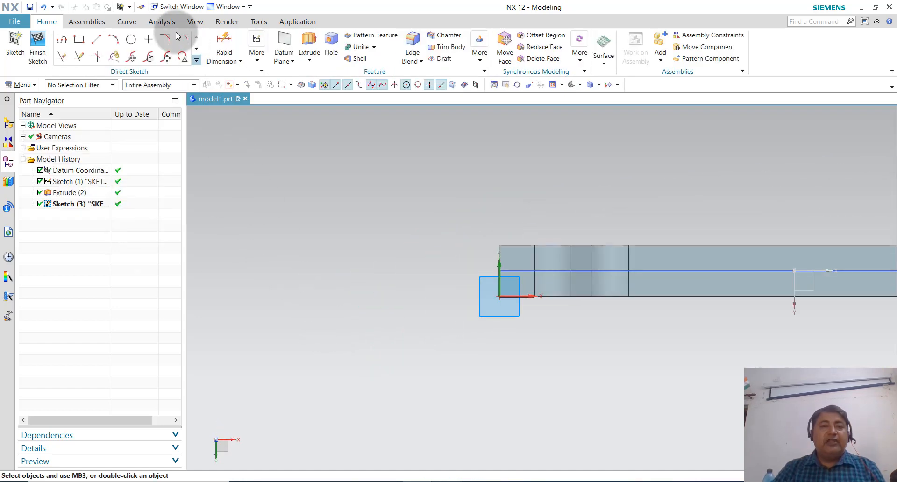
Step: Sketch a circle just beyond the handle's negative X end and set its diameter to 40 mm
click(132, 40)
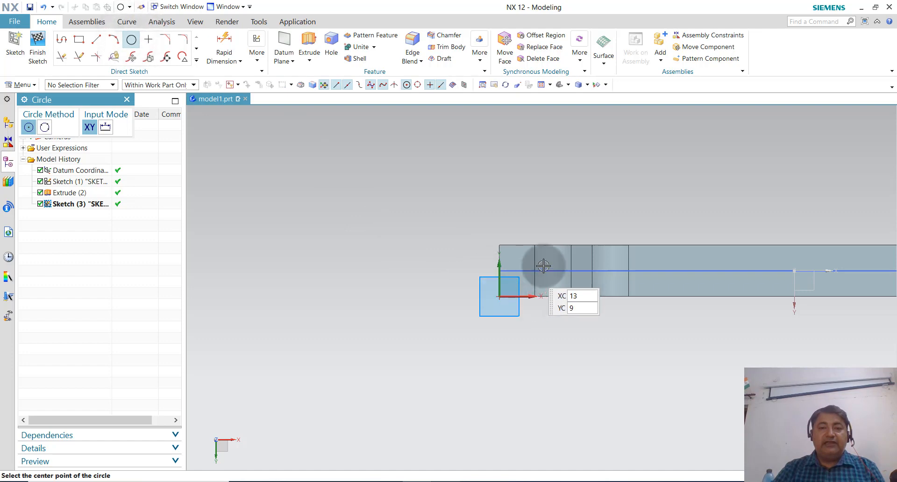
click(410, 268)
click(421, 216)
key(Escape)
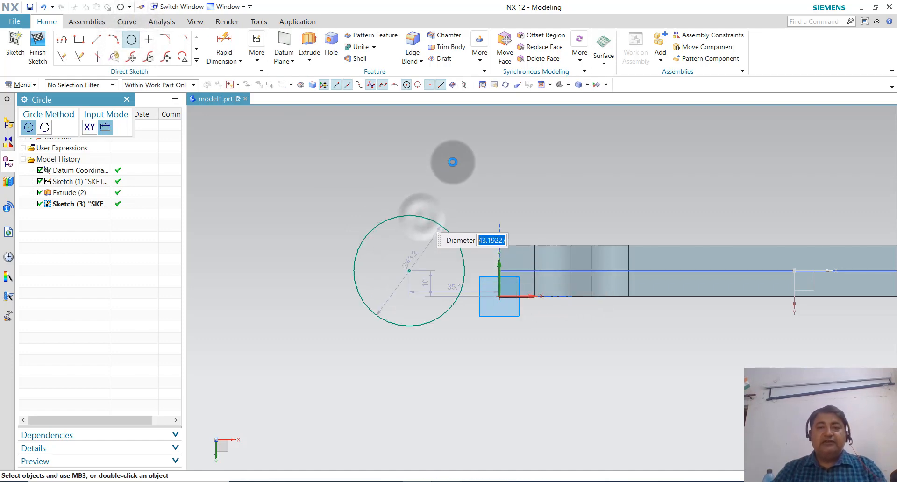
double_click(408, 256)
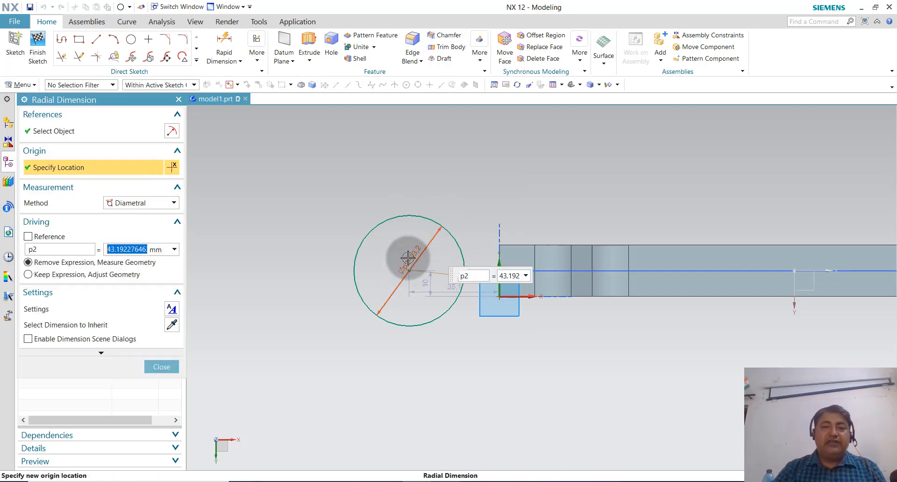
key(Return)
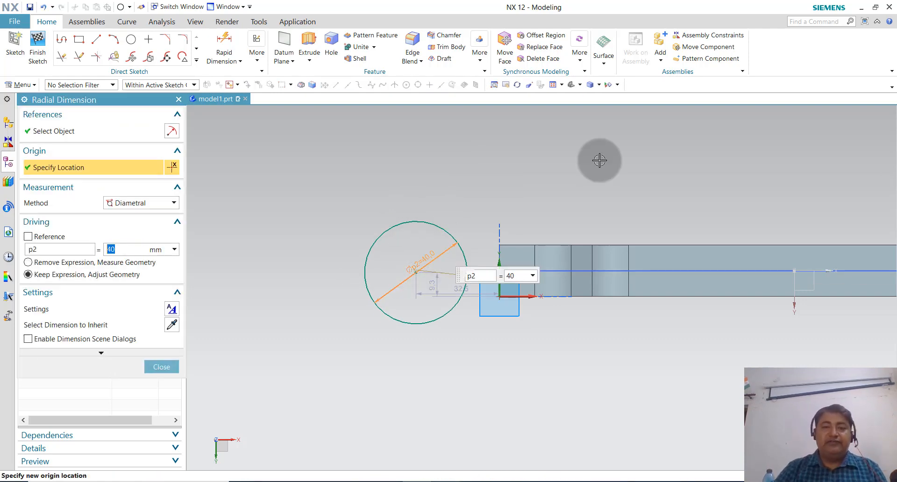
middle_click(453, 187)
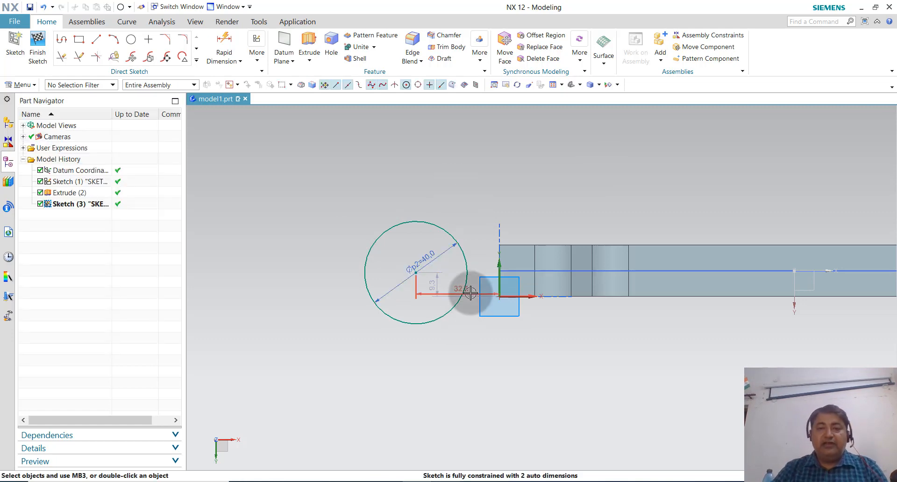
Step: Move the circle's horizontal position dimension above it and set the centre's distance from the handle's end edge to 17 mm
mouse_move(467, 289)
mouse_down()
mouse_move(453, 187)
mouse_move(453, 166)
mouse_move(462, 168)
mouse_up()
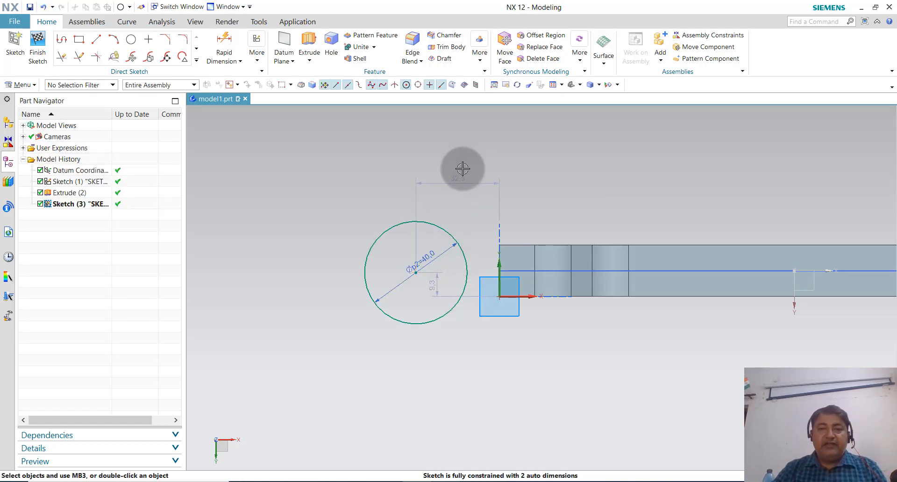
double_click(461, 177)
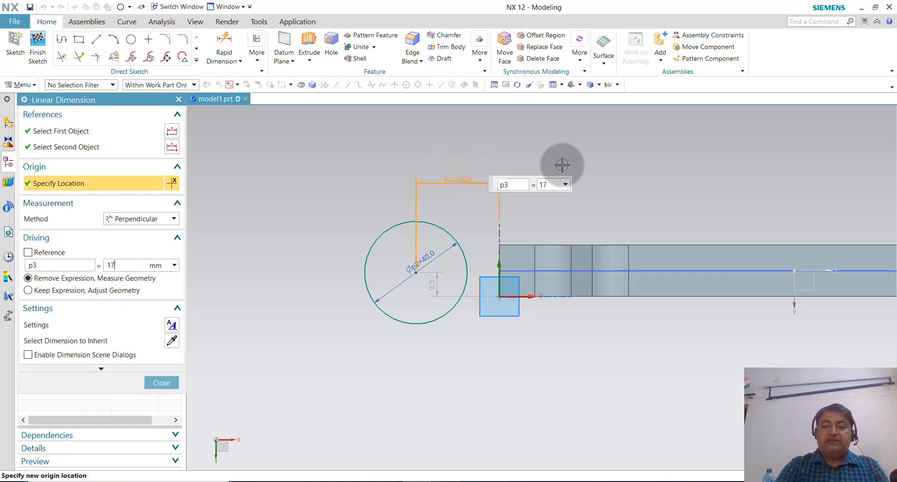
key(Return)
scroll(544, 297, down, 2)
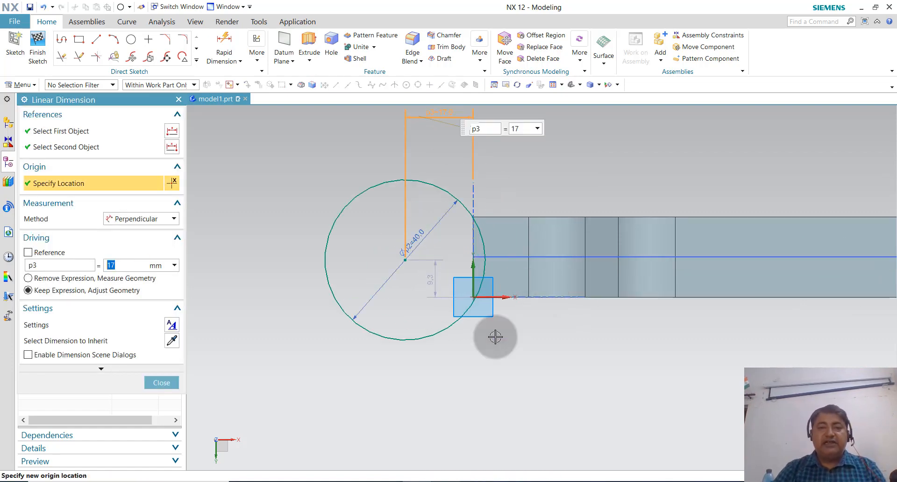
click(161, 383)
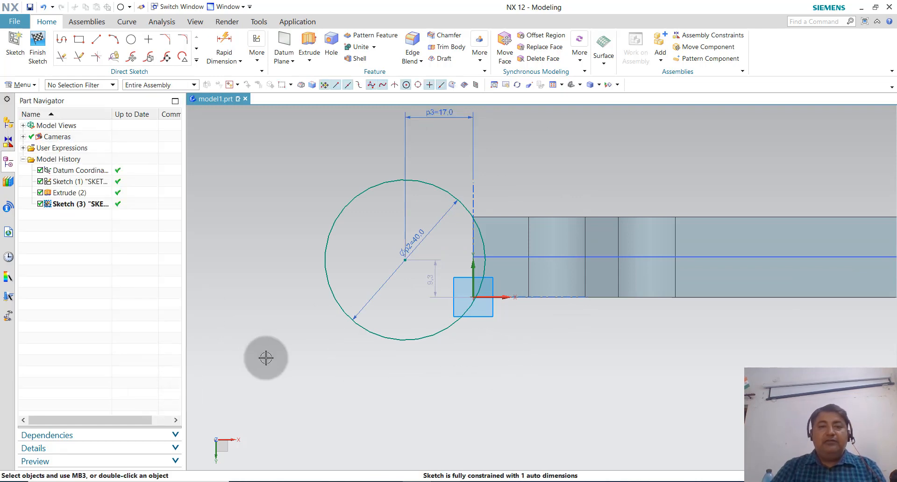
Step: Draw an 8-sided polygon centred on the circle with a 15 mm inscribed radius and 90° rotation
click(197, 60)
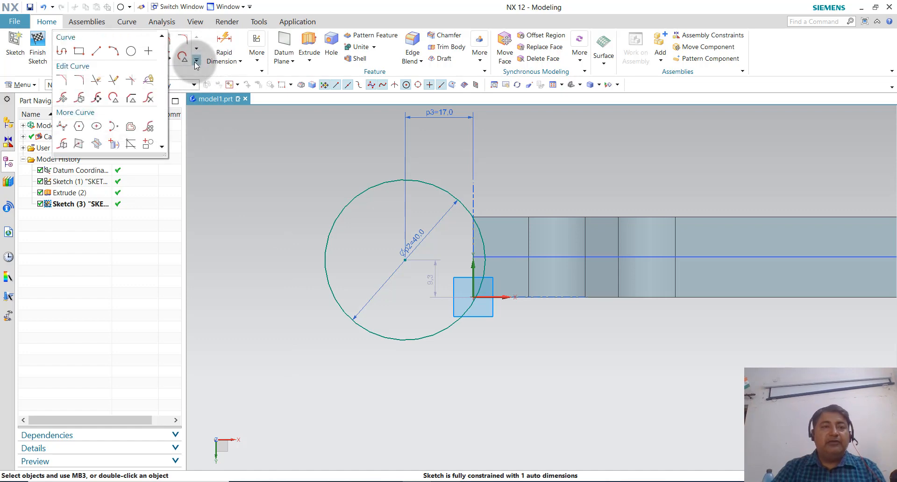
click(78, 126)
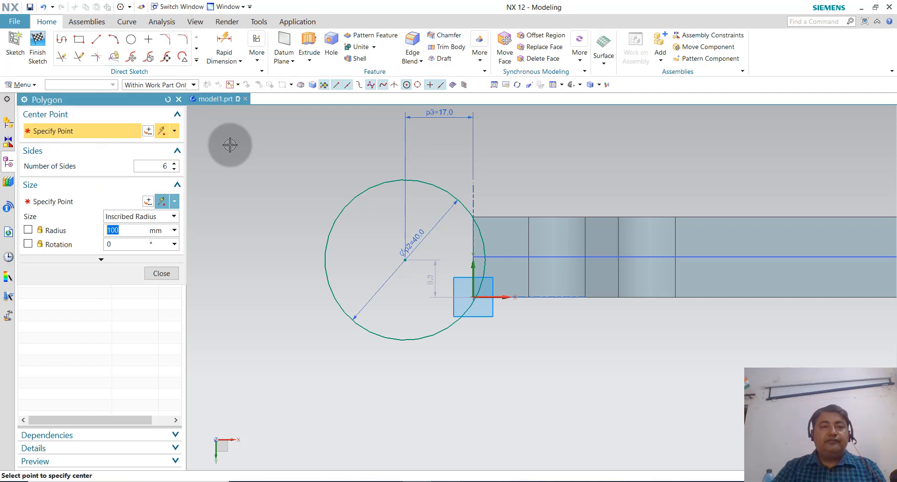
click(174, 163)
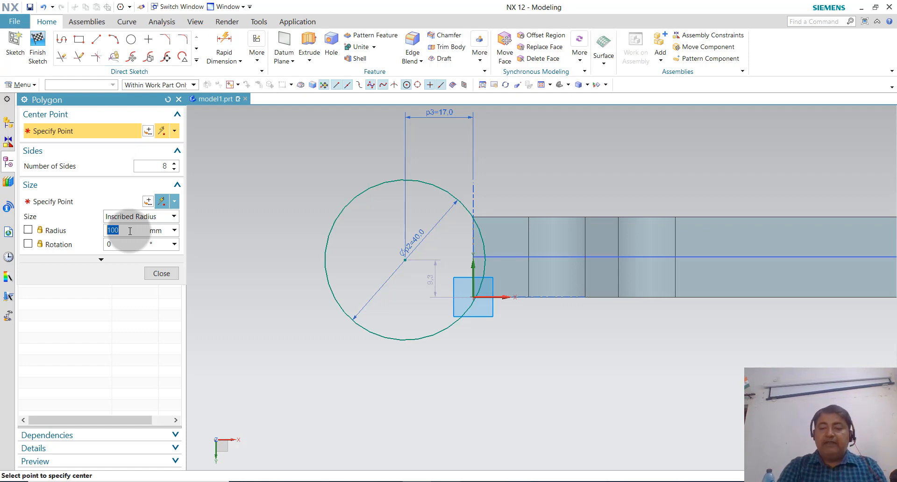
key(BackSpace)
key(BackSpace)
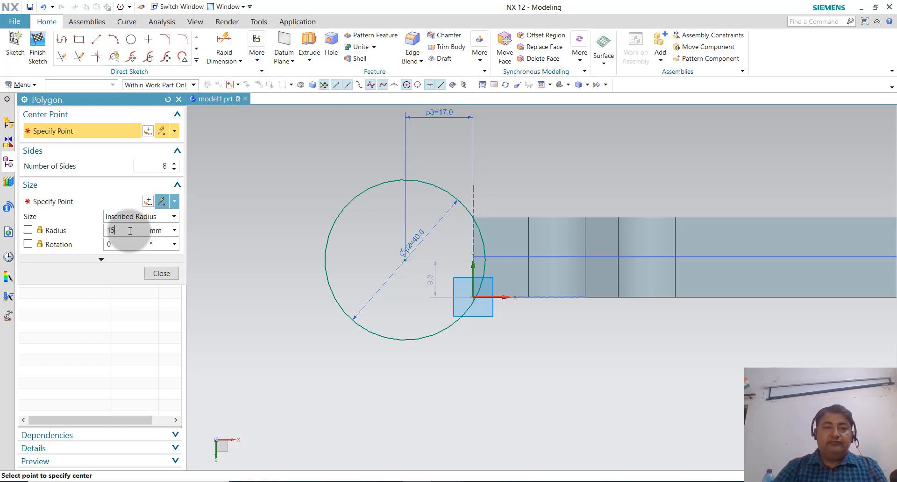
click(405, 260)
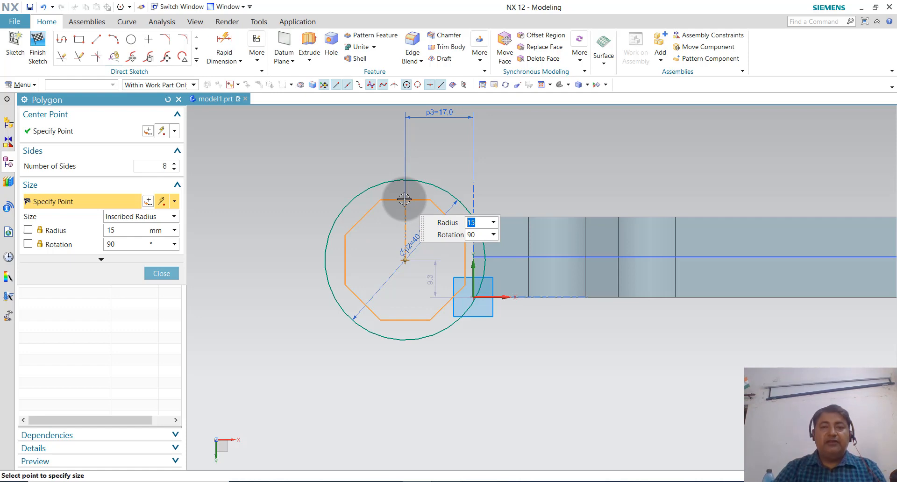
key(Return)
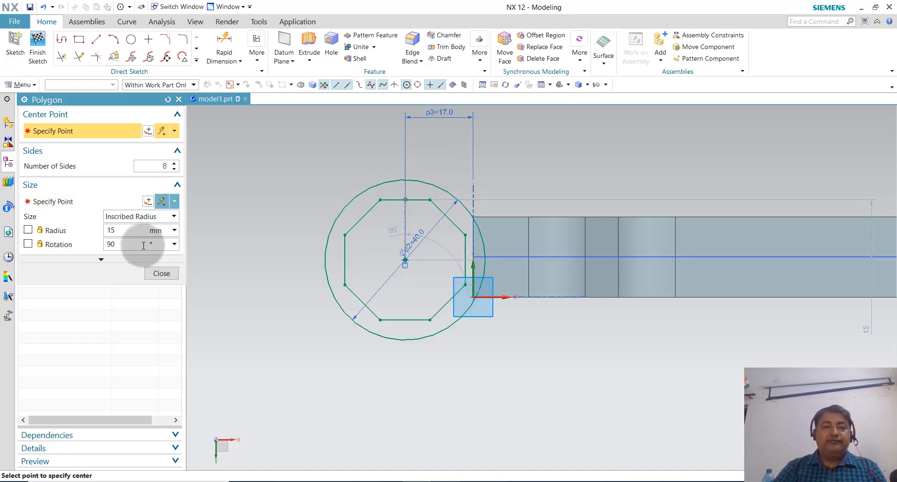
Step: Add a second 8-sided polygon at the same centre with a 15 mm inscribed radius and 22.5° rotation
click(404, 260)
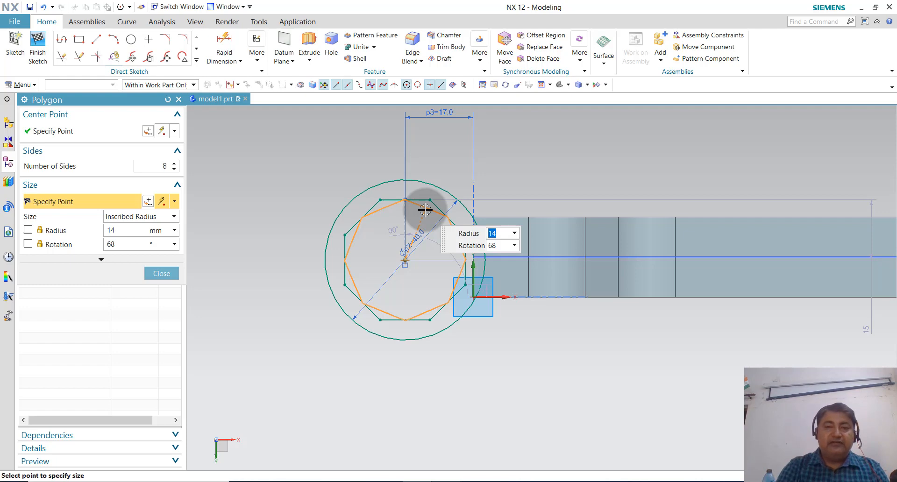
text(15)
key(Return)
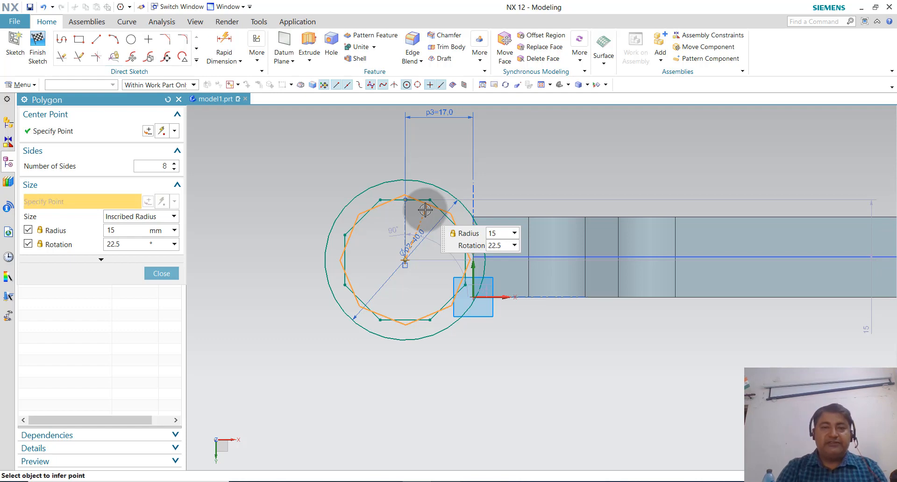
click(425, 210)
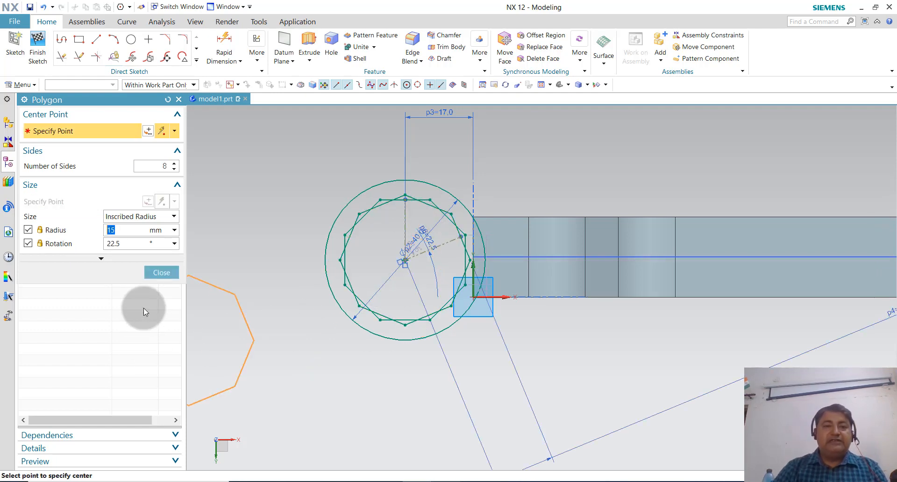
click(161, 273)
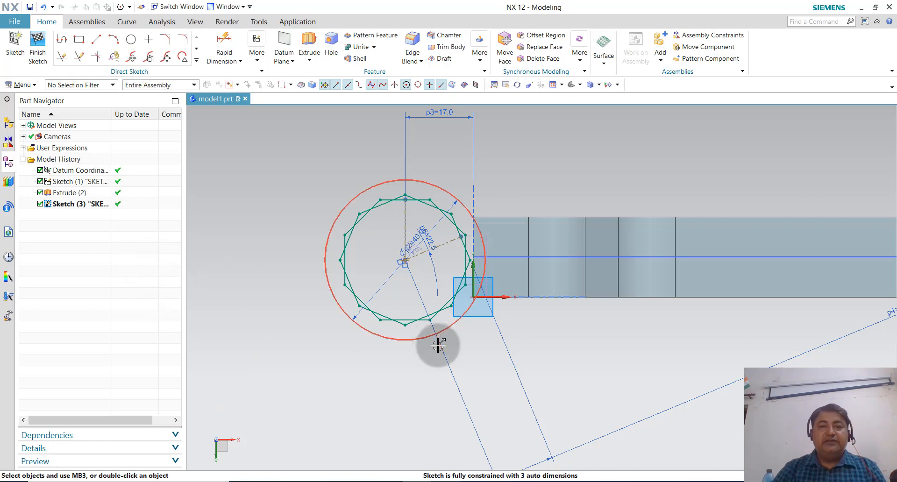
Step: Quick Trim the inner overlapping octagon segments around the side of the ring facing away from the handle
scroll(435, 272, up, 3)
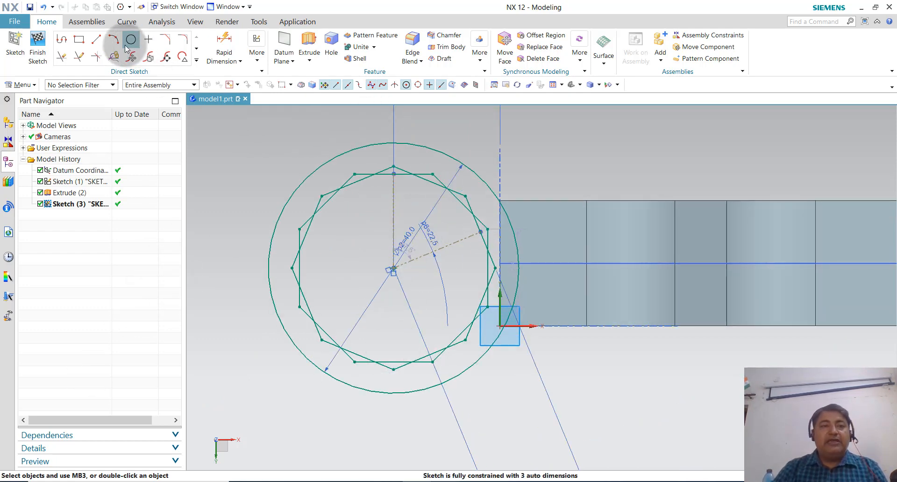
click(62, 58)
scroll(354, 210, up, 3)
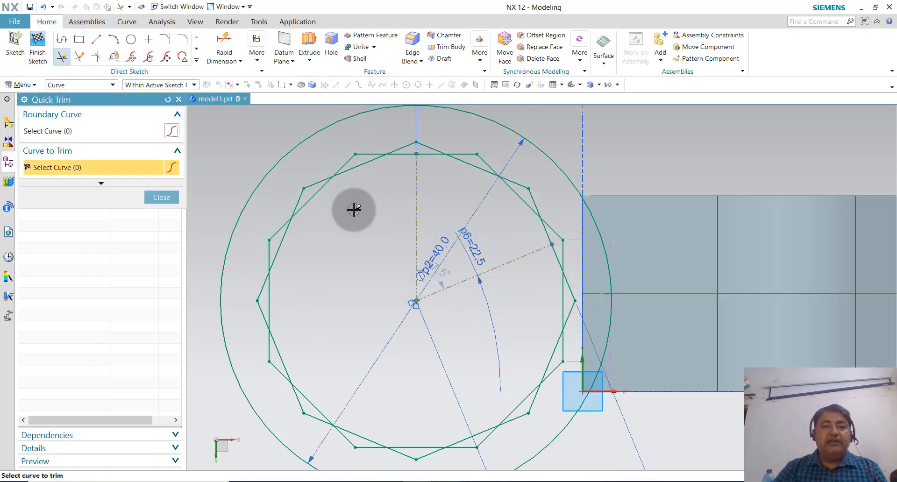
click(365, 165)
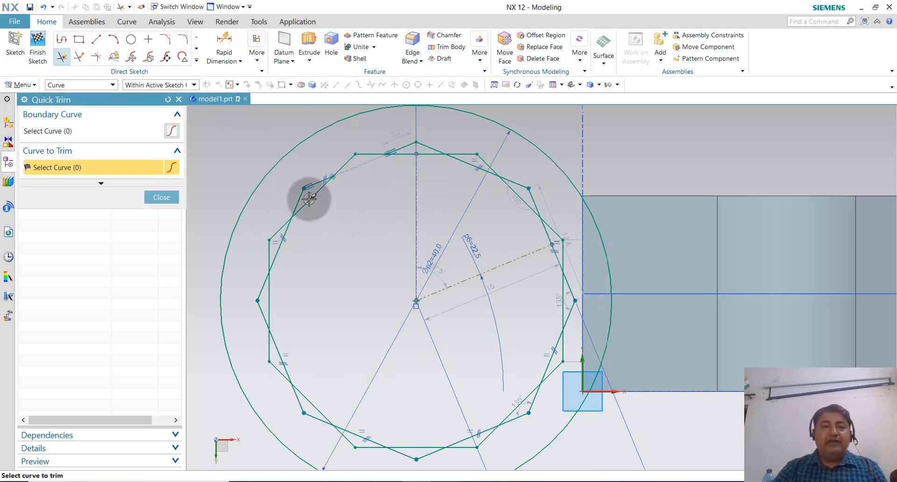
mouse_move(309, 199)
mouse_down()
mouse_move(360, 211)
mouse_move(466, 161)
mouse_up()
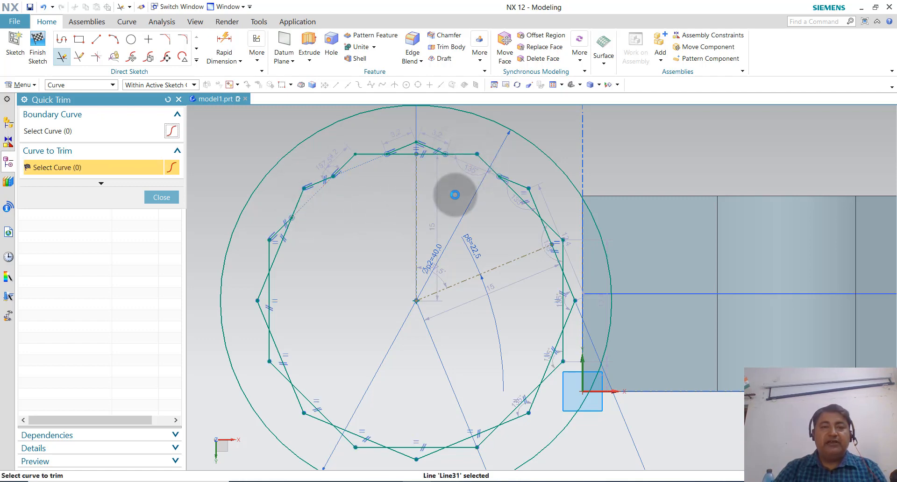
click(277, 257)
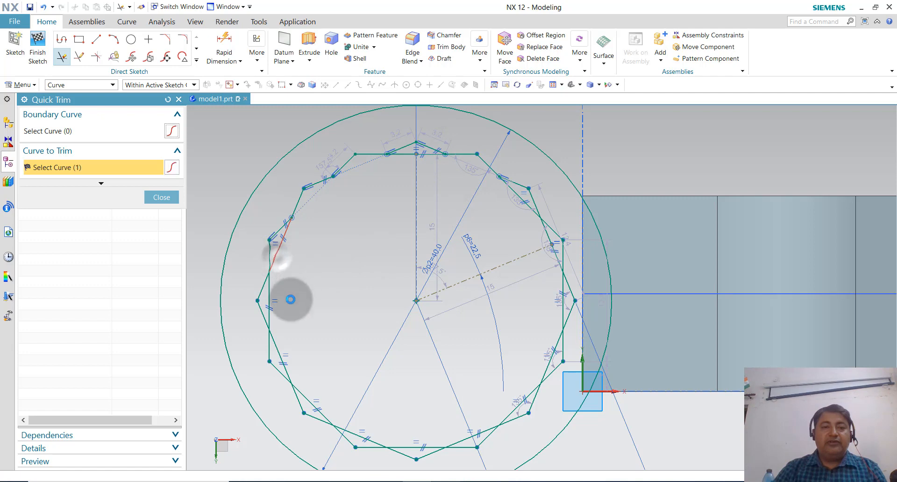
drag(267, 293, 326, 336)
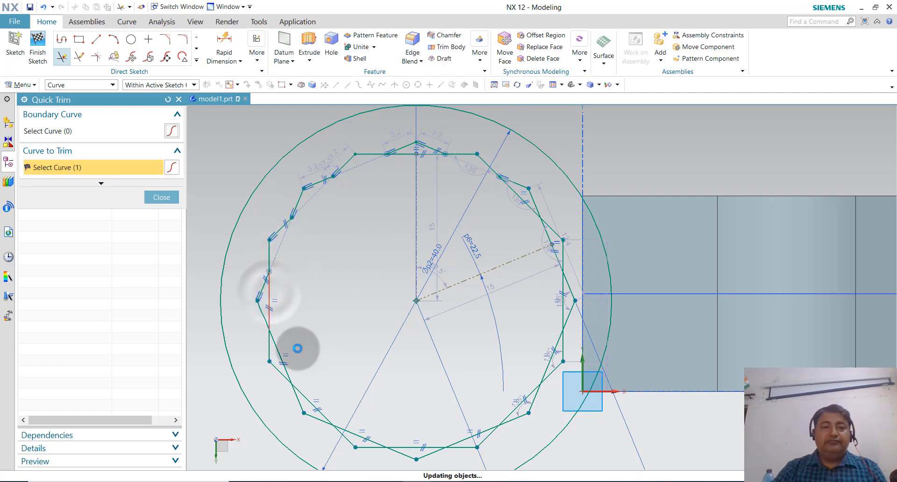
click(280, 351)
click(306, 399)
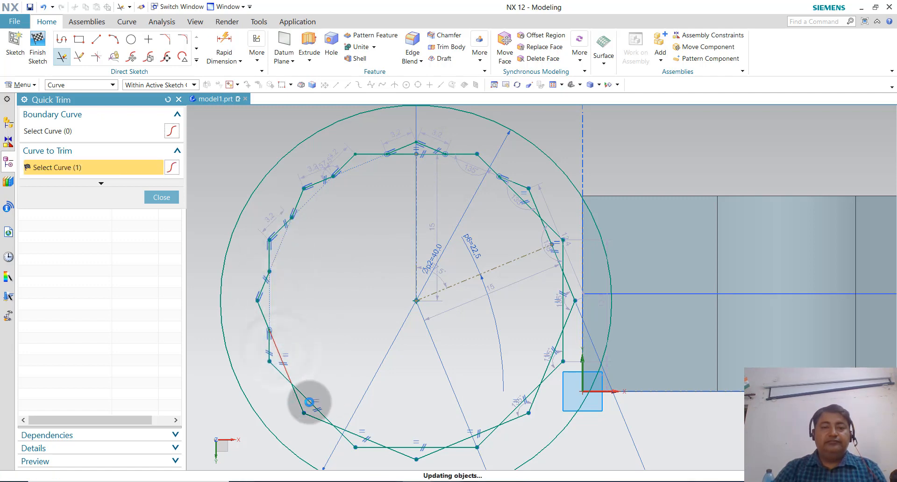
click(354, 435)
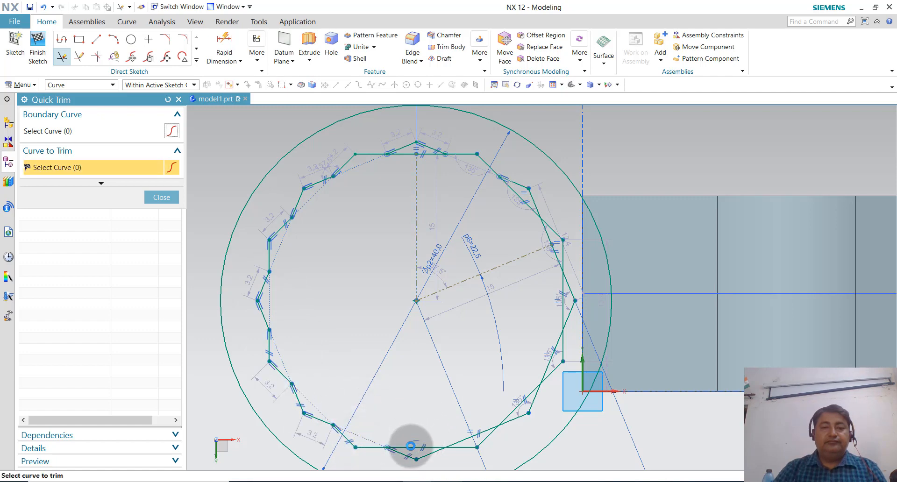
Step: Trim the inner overlapping octagon segments along the ring's lower edge and the side facing the handle
click(413, 430)
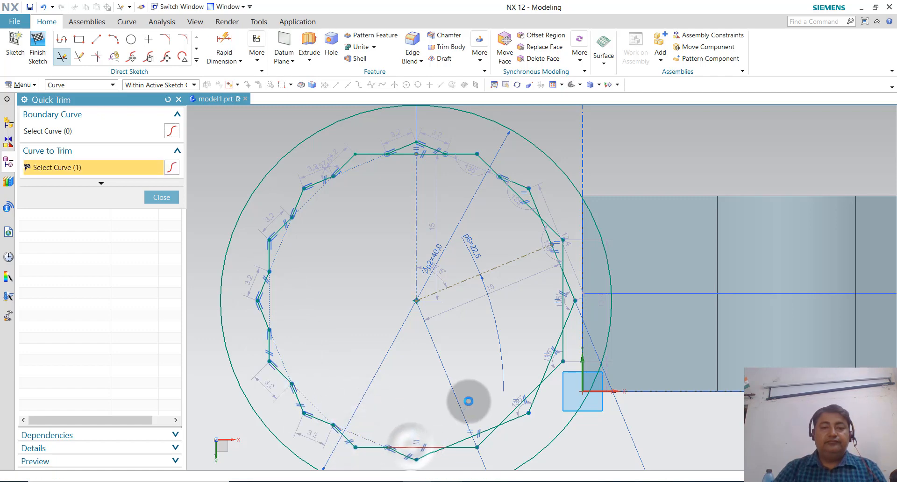
click(488, 429)
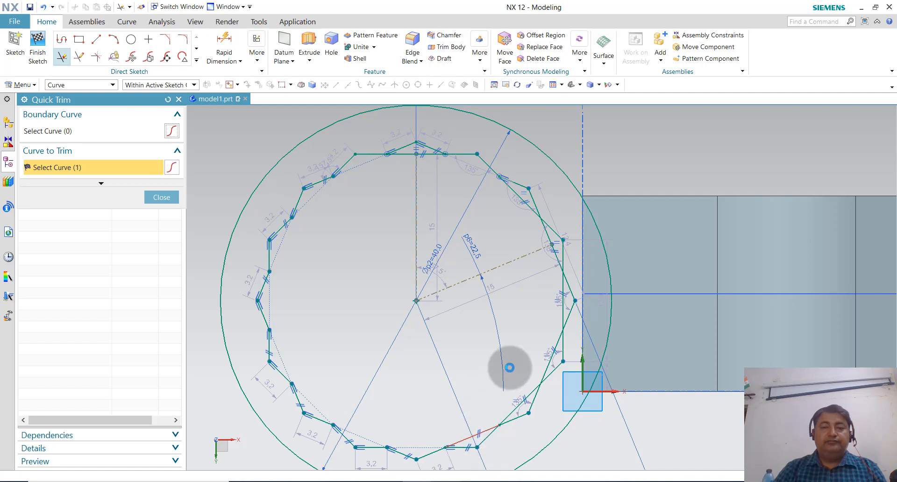
click(528, 397)
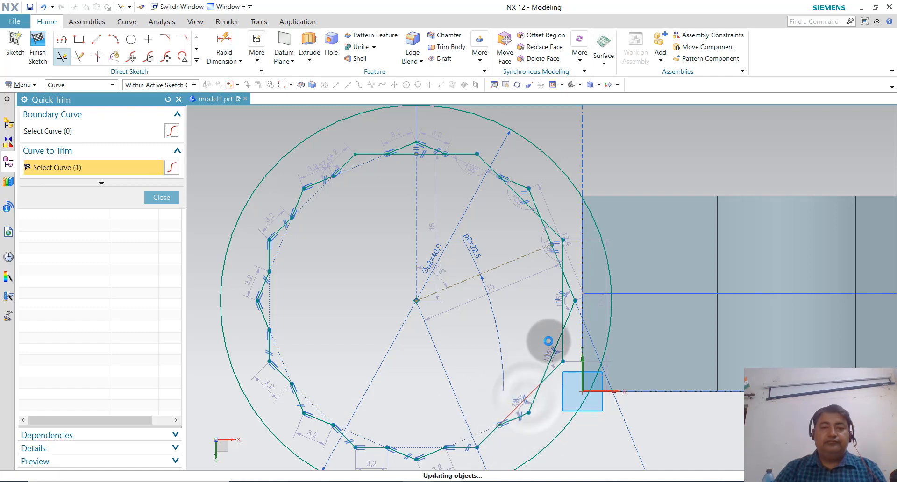
click(556, 344)
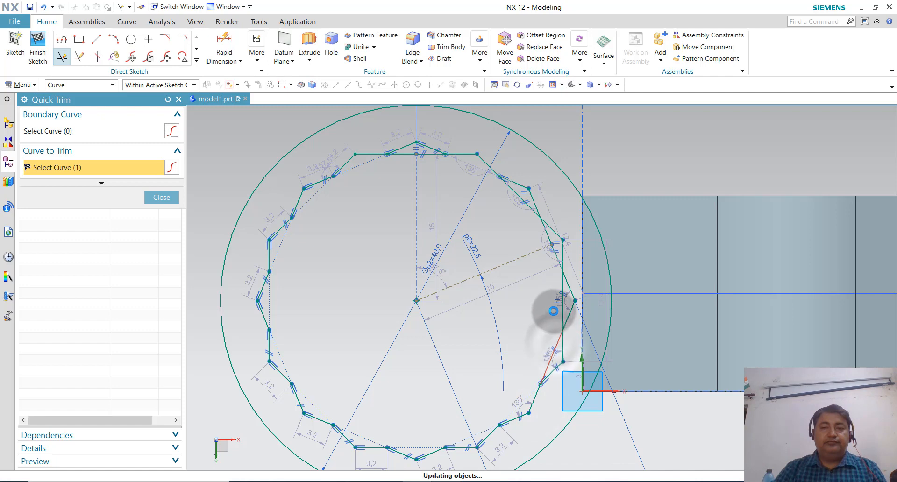
click(562, 309)
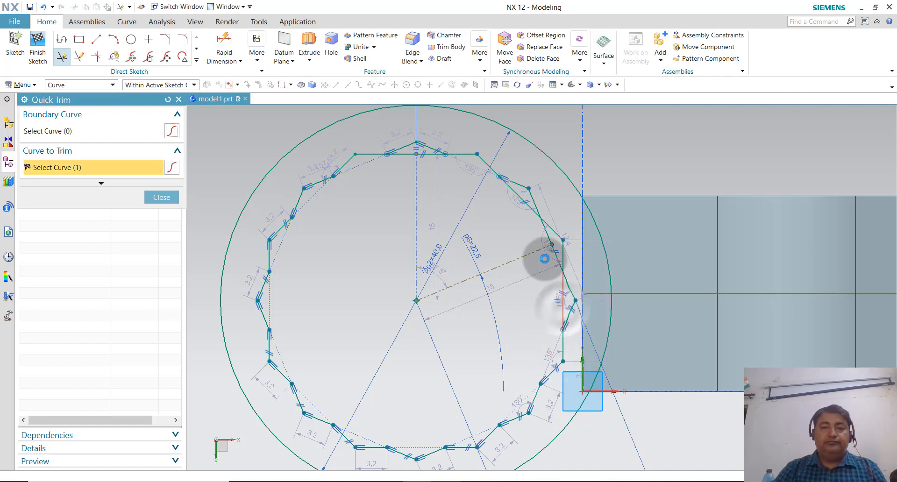
click(558, 258)
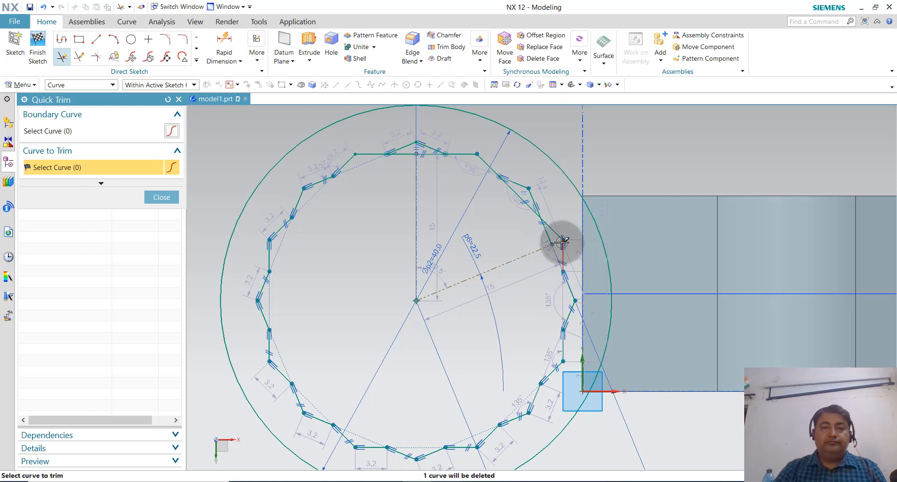
scroll(559, 243, down, 2)
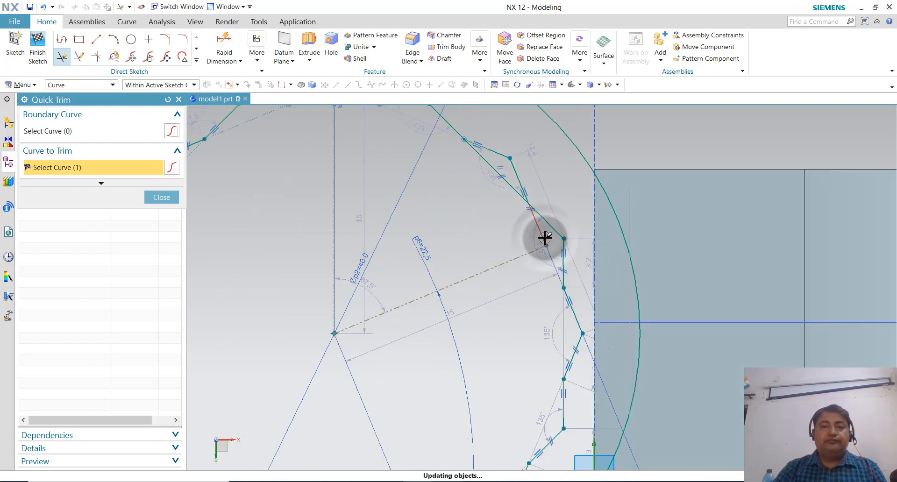
click(506, 189)
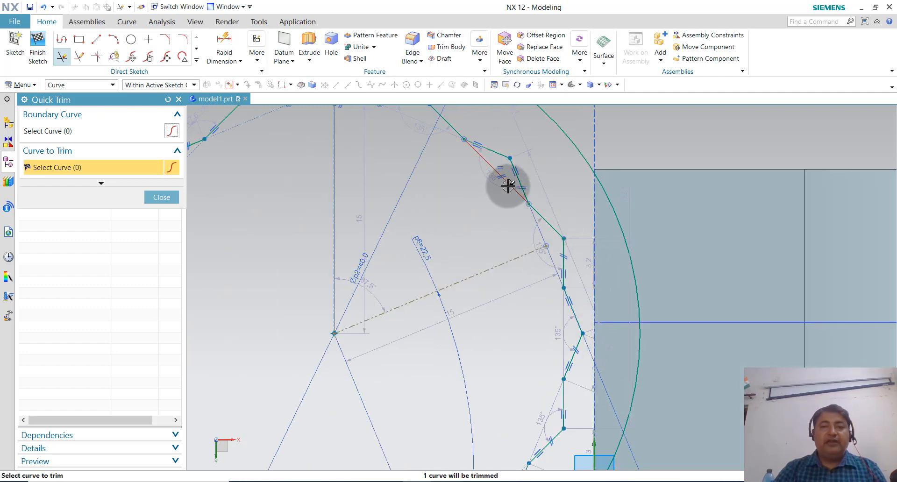
click(509, 185)
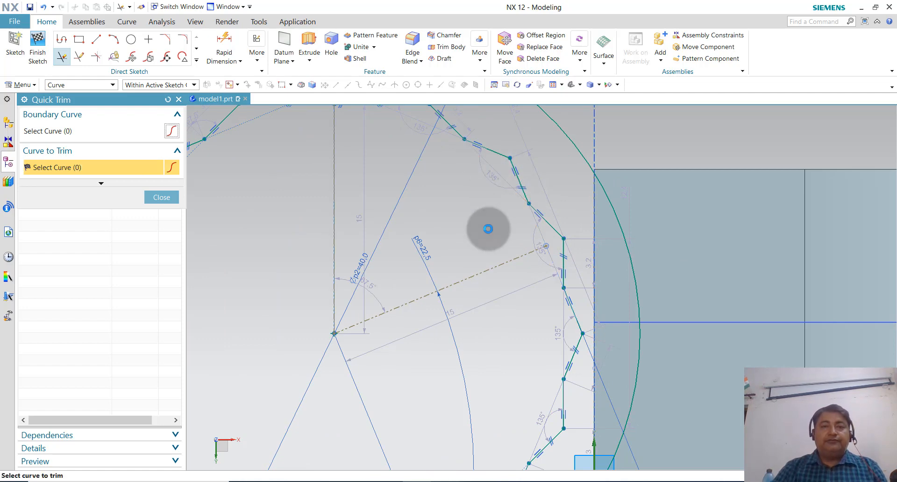
Step: Trim the two remaining inner segments at the topmost point to leave one 16-point star outline, and finish the sketch
scroll(488, 228, down, 2)
scroll(396, 147, up, 2)
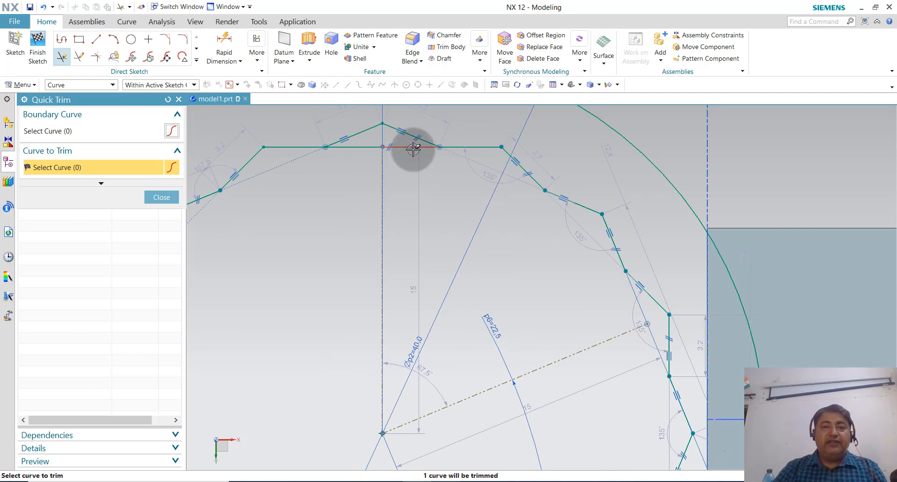
click(411, 148)
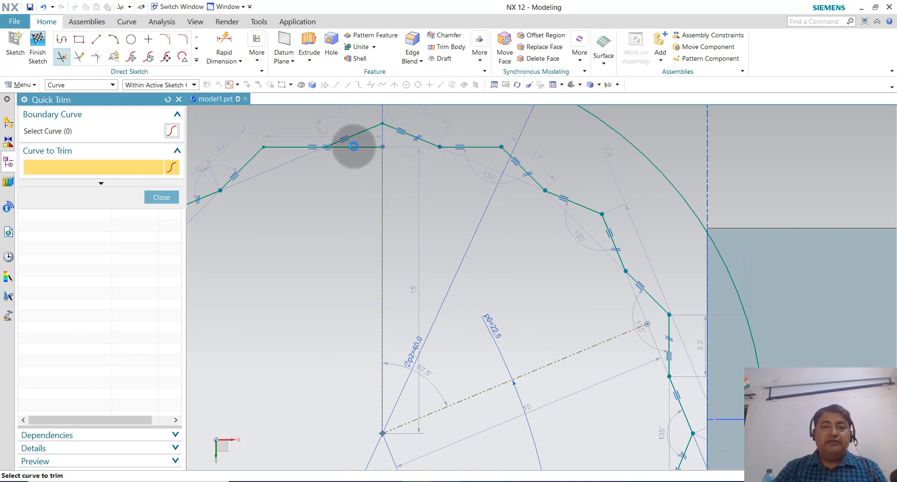
click(354, 147)
scroll(360, 166, down, 2)
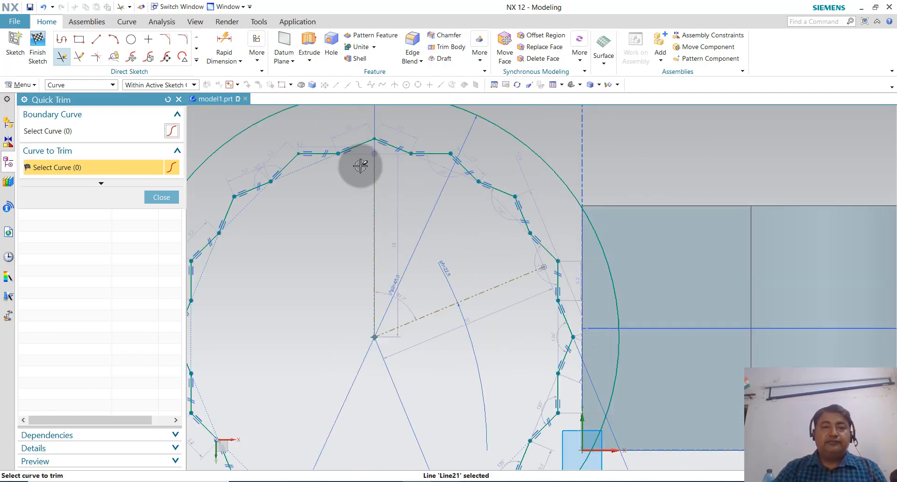
scroll(361, 164, down, 2)
scroll(367, 201, down, 1)
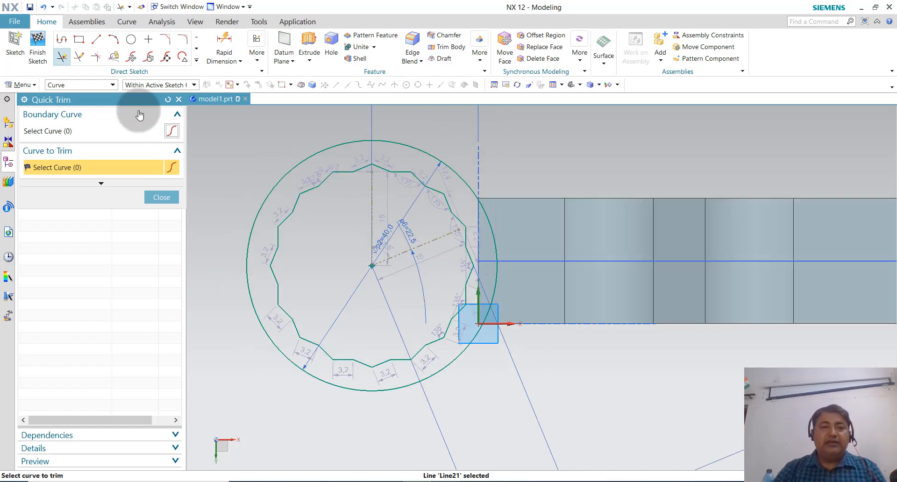
click(178, 99)
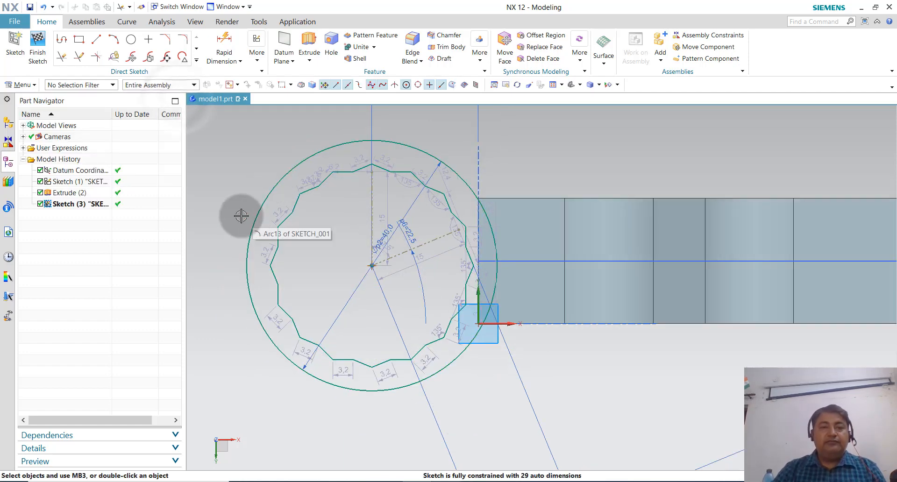
click(38, 55)
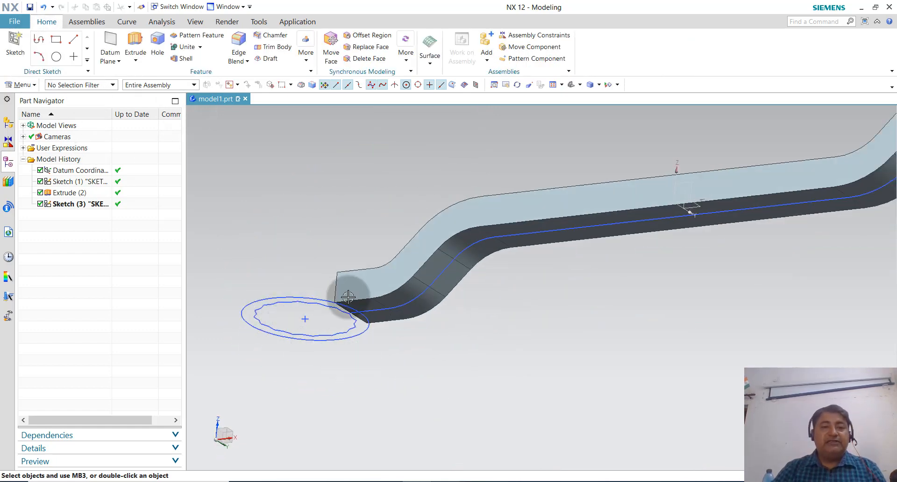
Step: Select the ring sketch's circle and star outline as an Extrude section and reverse the direction to point upward along +Z
mouse_move(374, 190)
middle_down()
mouse_move(399, 315)
mouse_move(389, 172)
middle_up()
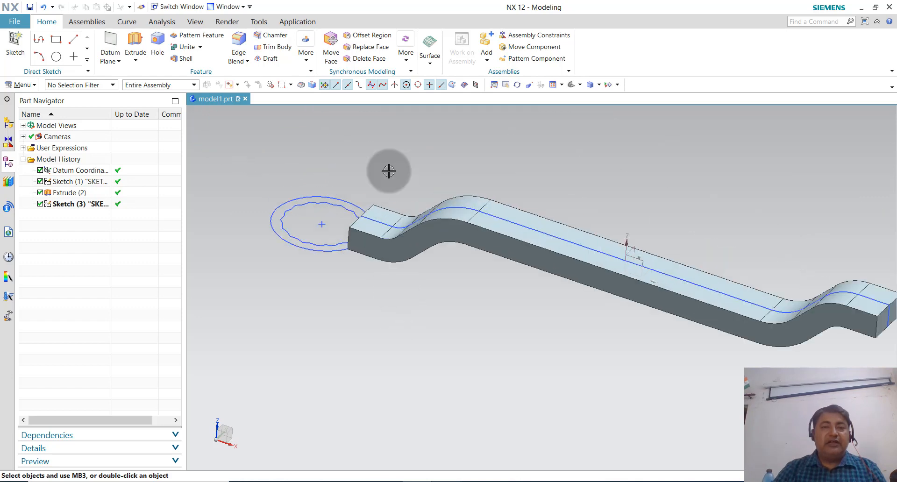
click(133, 61)
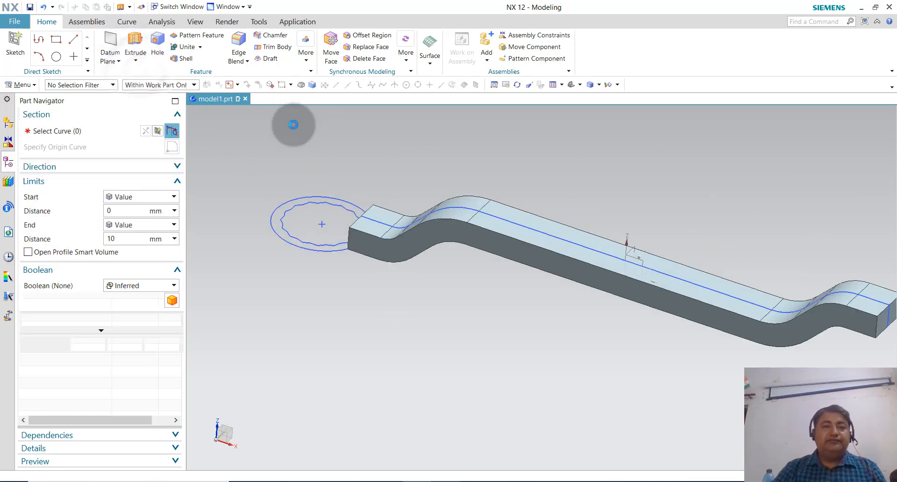
scroll(262, 201, up, 2)
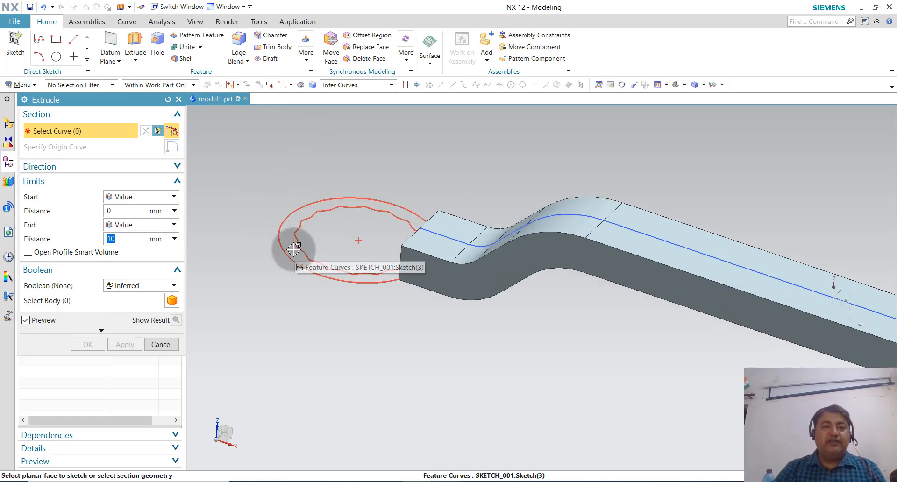
click(293, 251)
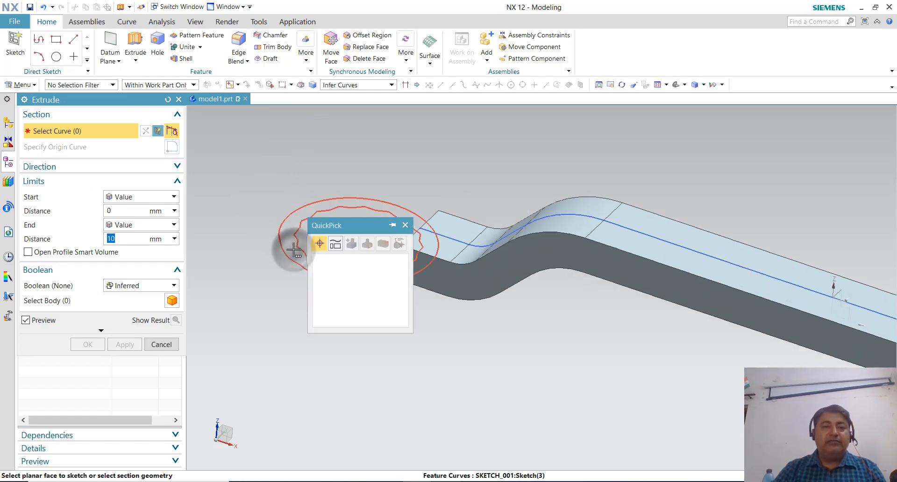
click(339, 260)
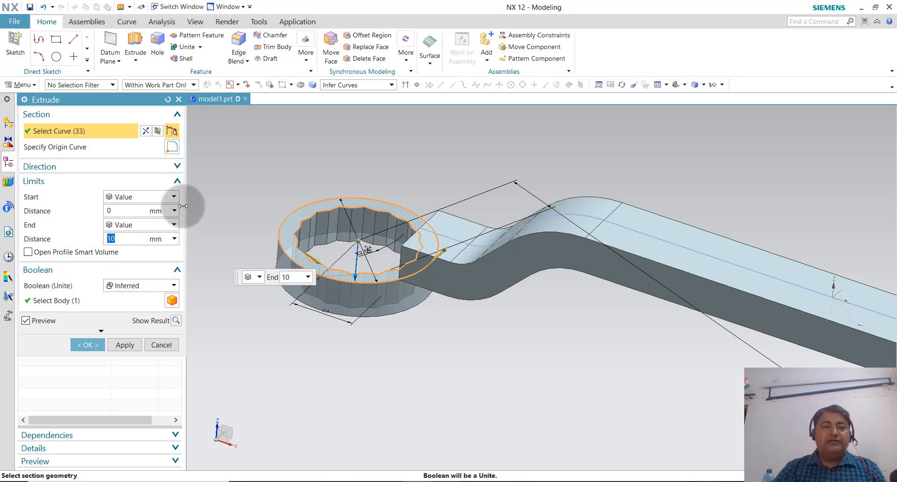
click(174, 168)
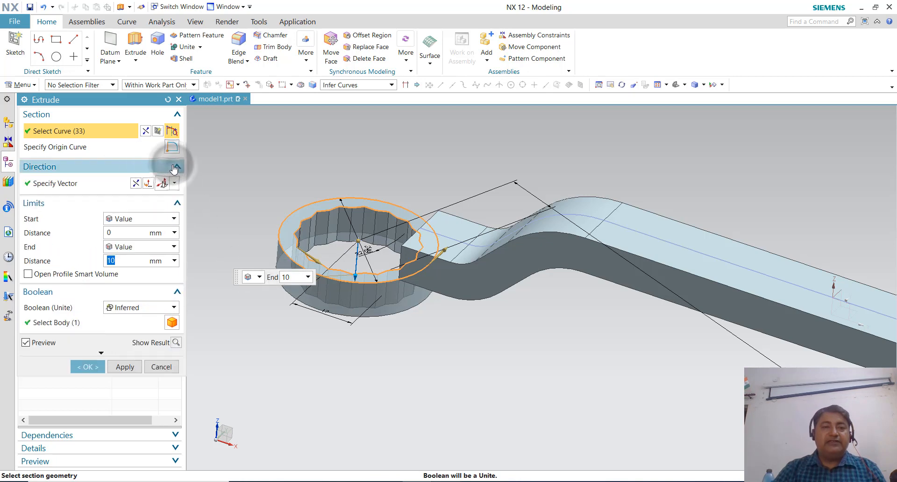
click(135, 185)
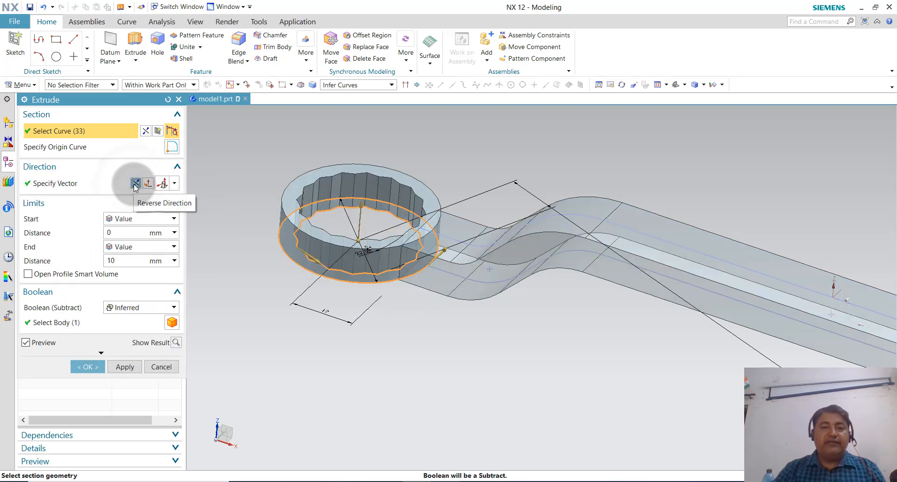
Step: Set the ring extrusion's end distance to 15 mm and complete it with the Boolean set to Unite with the handle
click(123, 260)
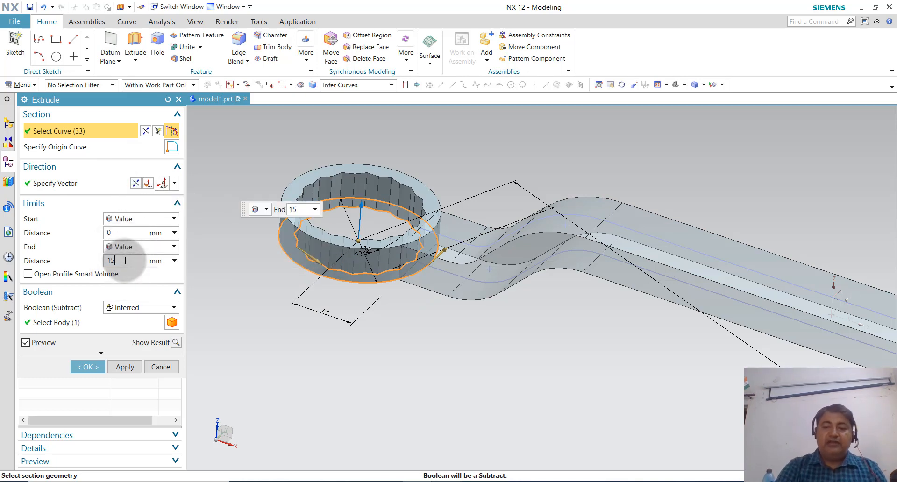
text(15)
key(Return)
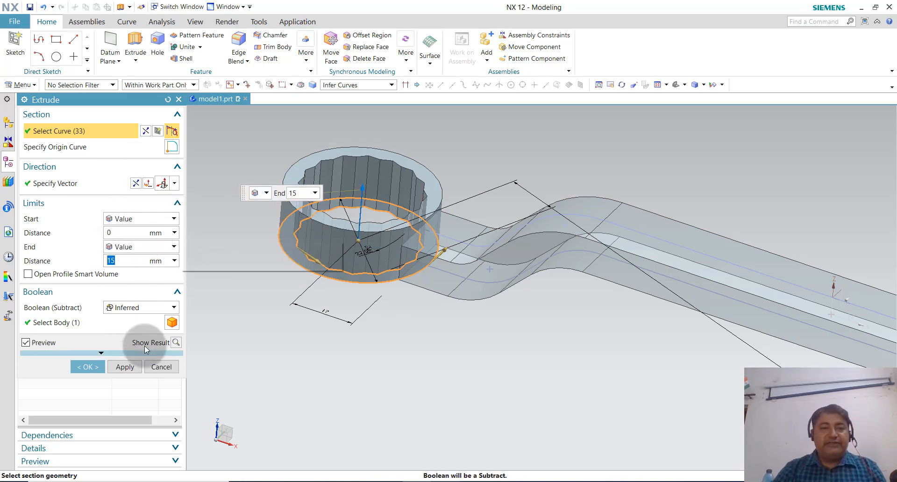
click(149, 307)
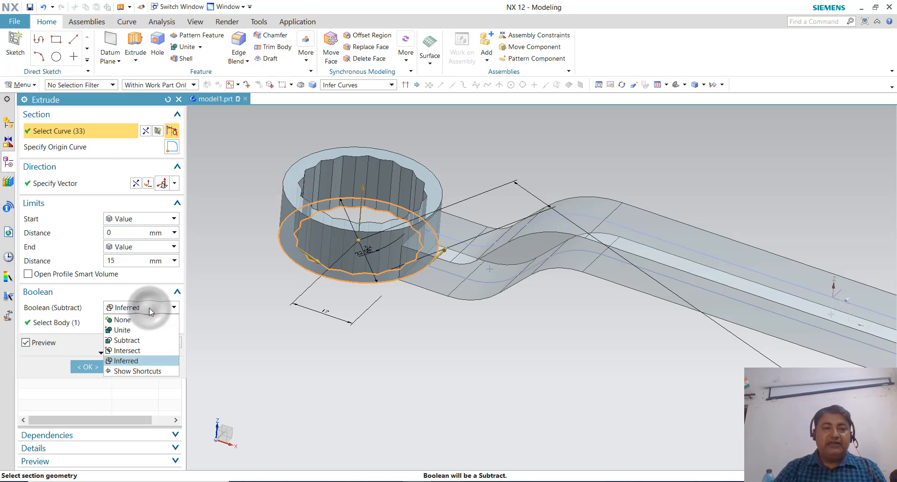
click(144, 330)
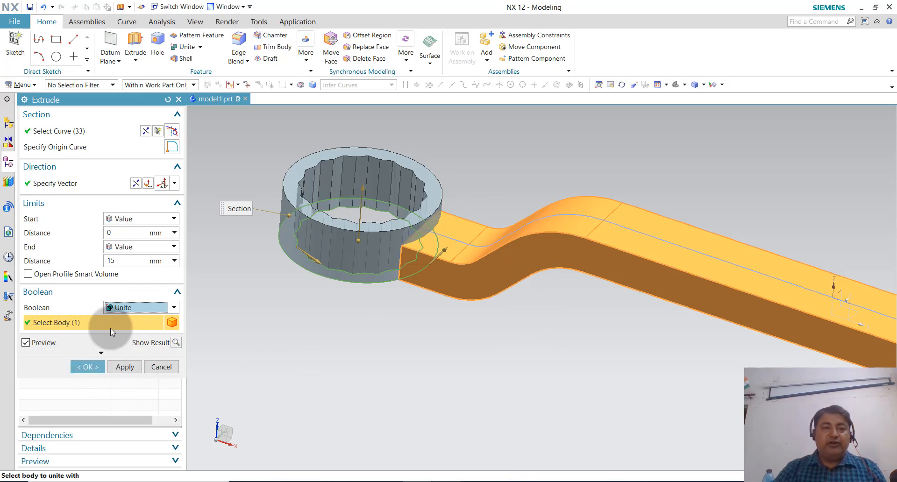
click(84, 367)
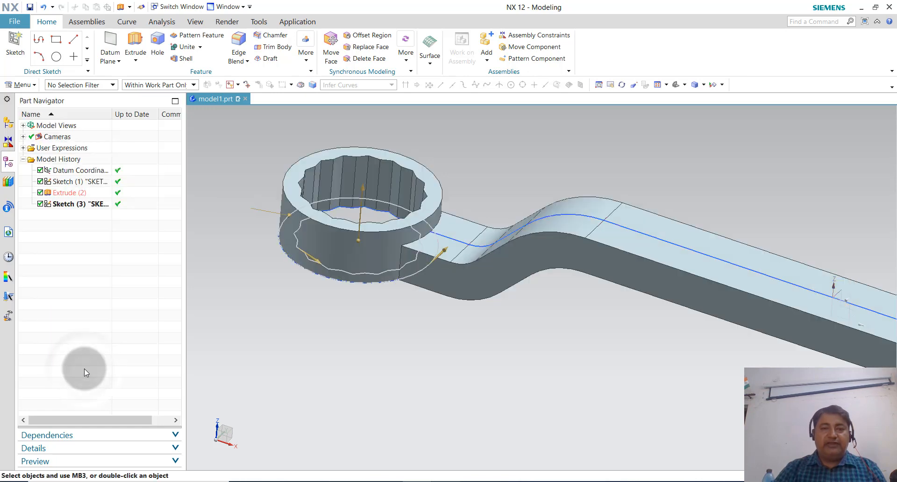
Step: Start a new sketch on the flat upper face at the free end of the handle
scroll(273, 274, down, 4)
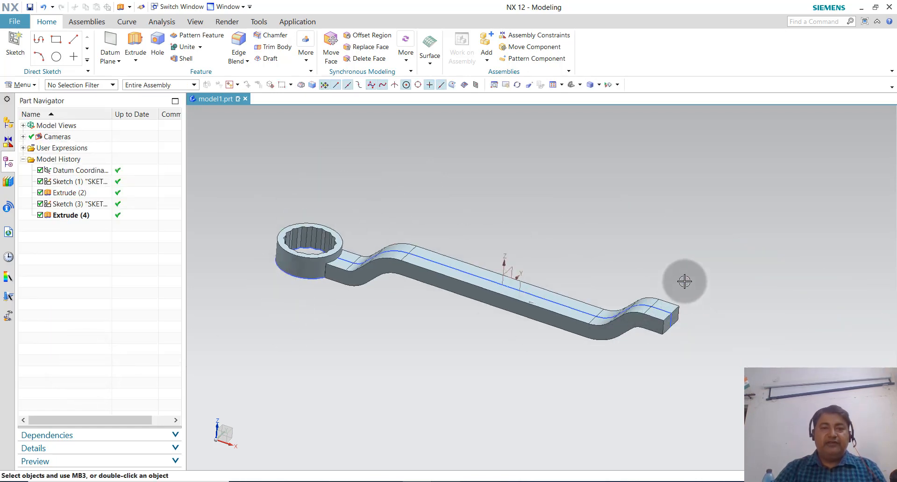
scroll(685, 282, up, 1)
scroll(684, 281, down, 1)
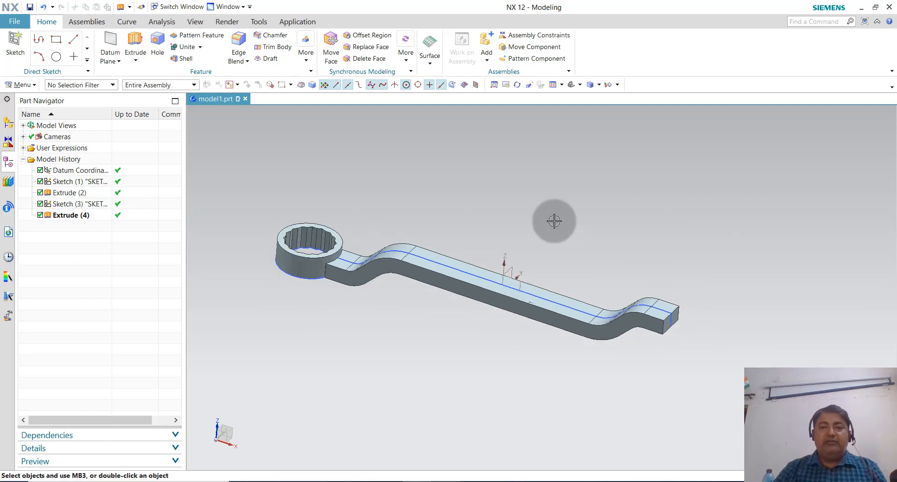
click(15, 46)
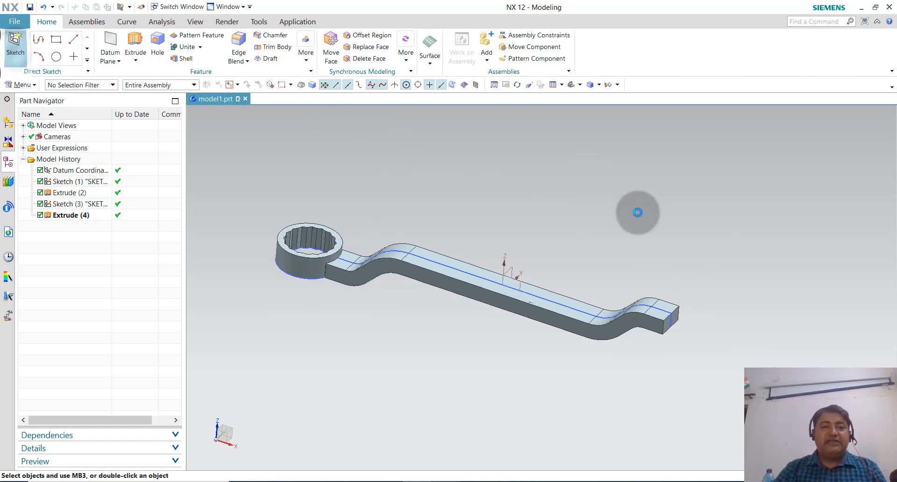
scroll(674, 300, up, 1)
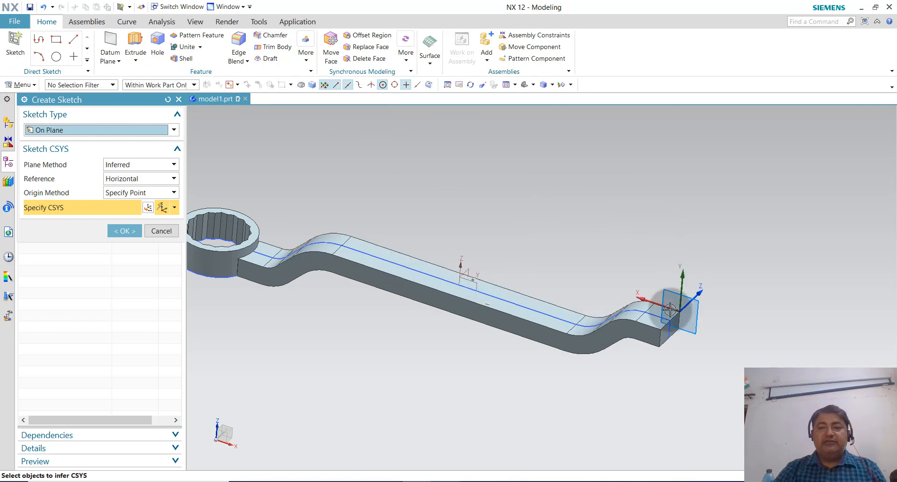
scroll(657, 322, up, 2)
click(644, 315)
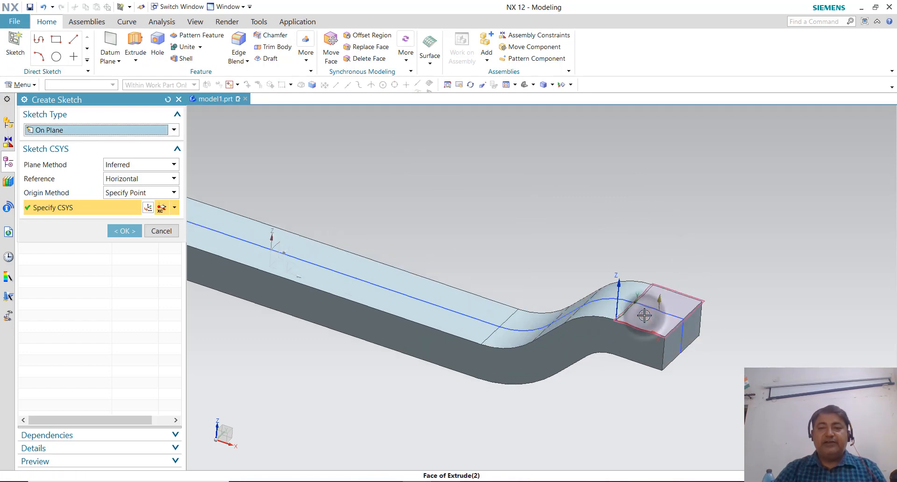
click(124, 231)
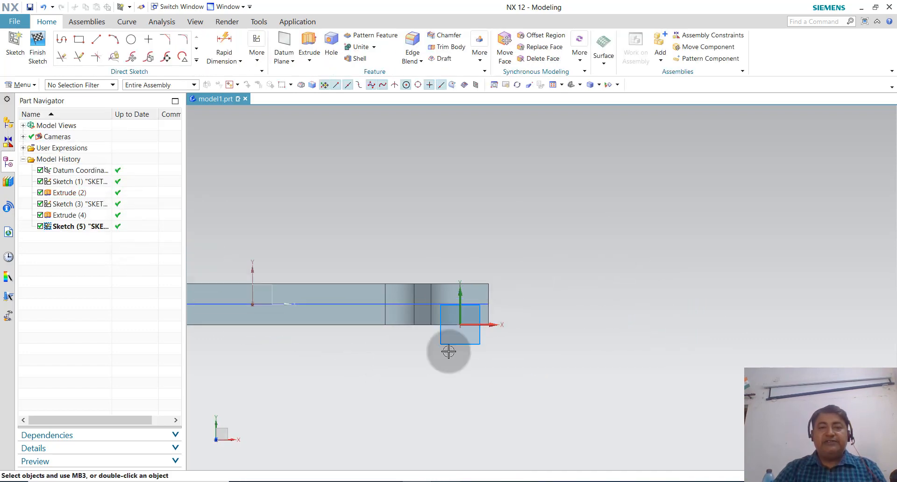
Step: Sketch a circle about 38.5 mm in diameter just beyond the handle's free end
scroll(533, 302, up, 1)
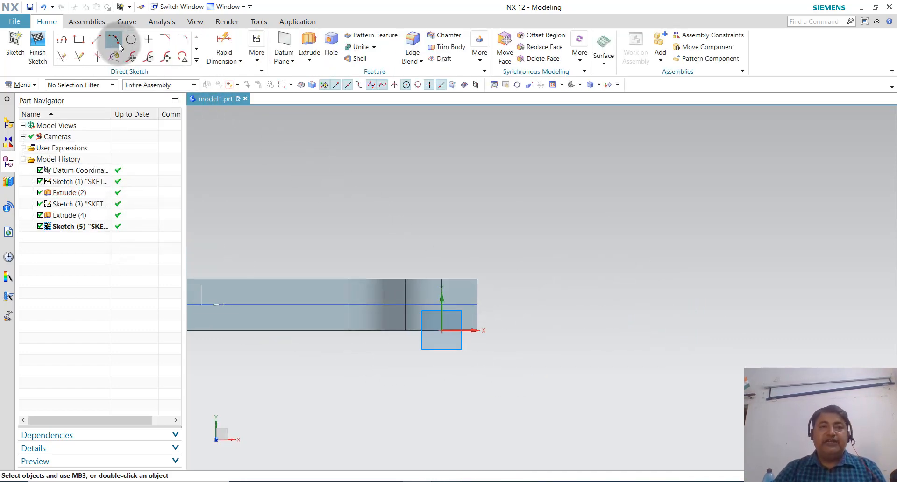
click(131, 39)
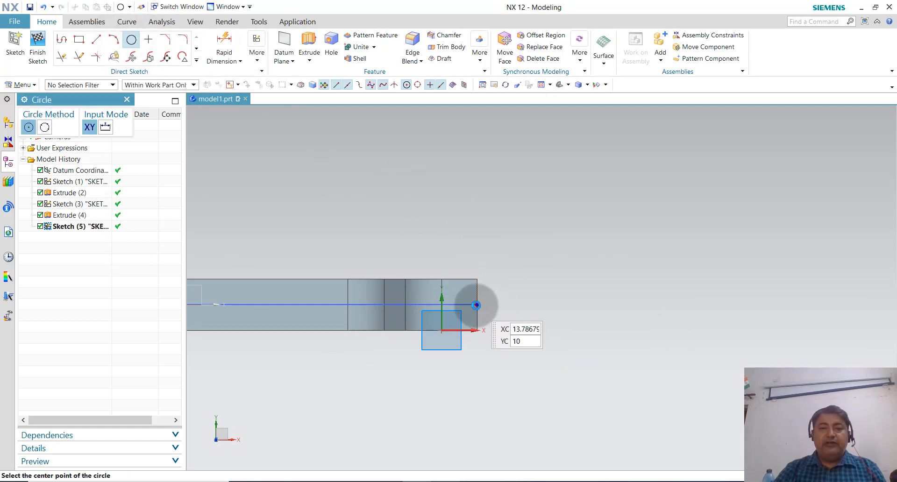
click(543, 305)
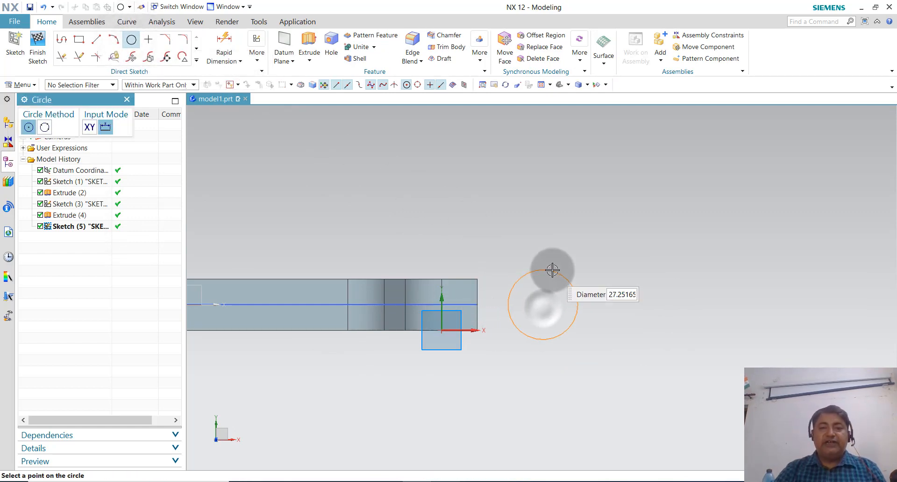
click(546, 257)
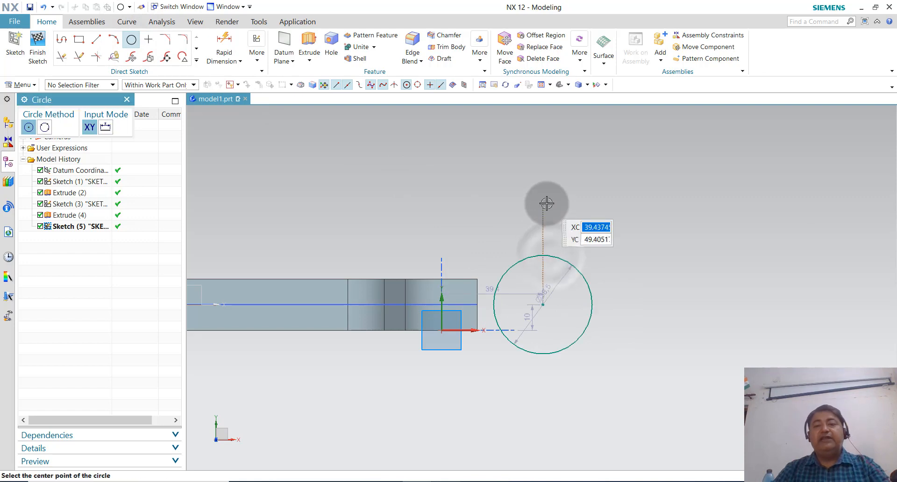
key(Escape)
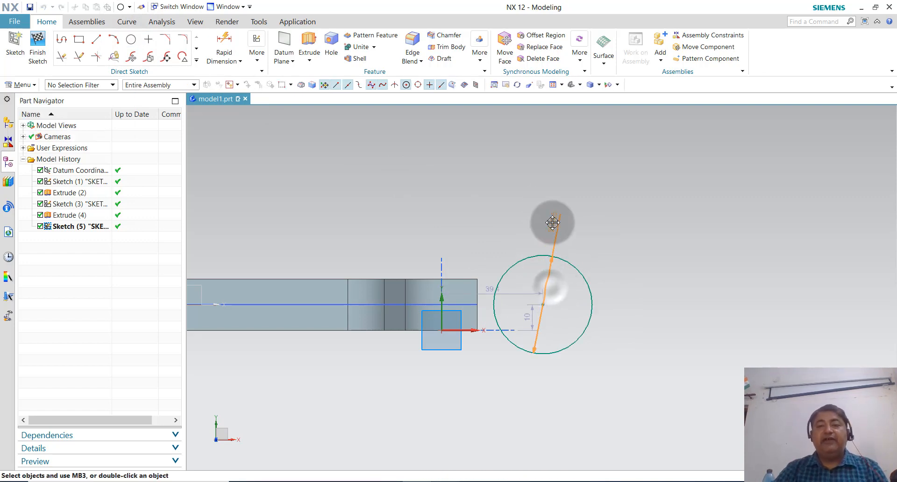
Step: Set the diameter of the new circle to 35 mm
double_click(557, 217)
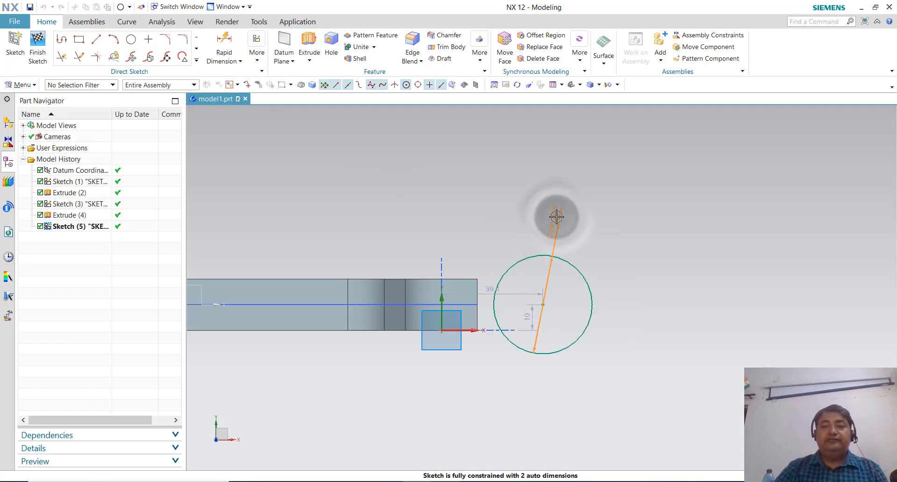
text(35)
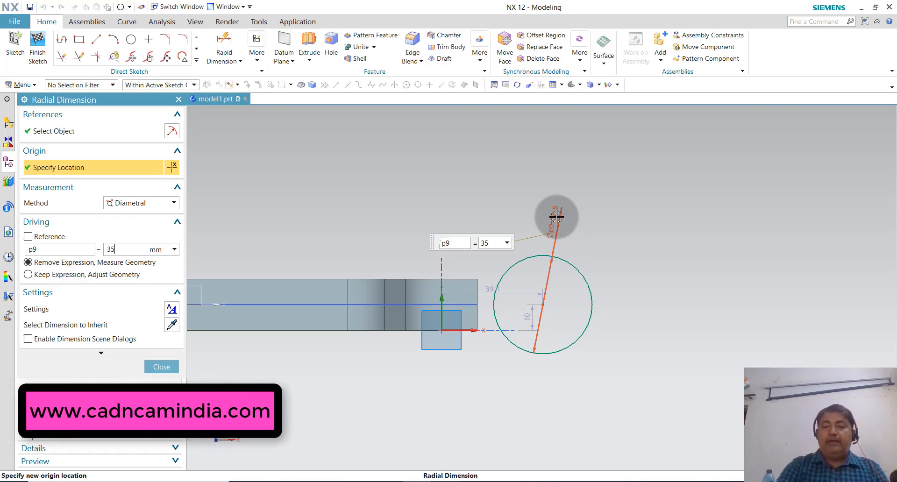
key(Return)
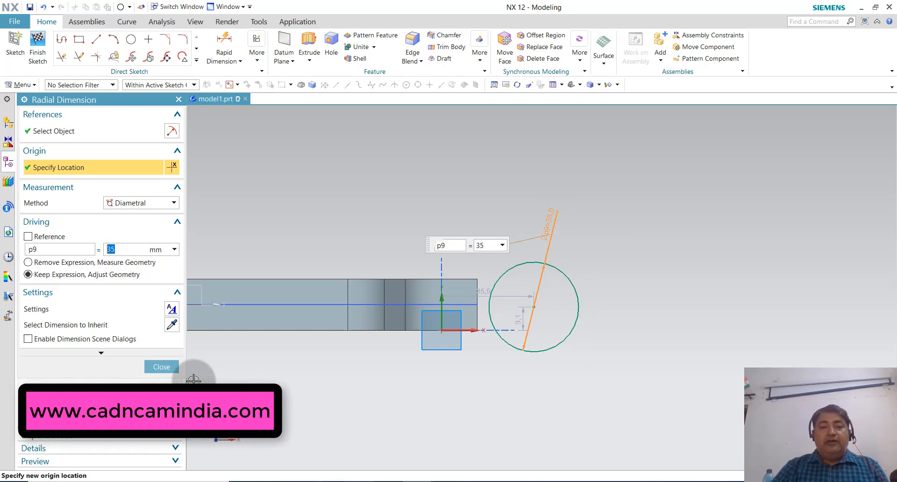
click(161, 367)
scroll(509, 310, up, 2)
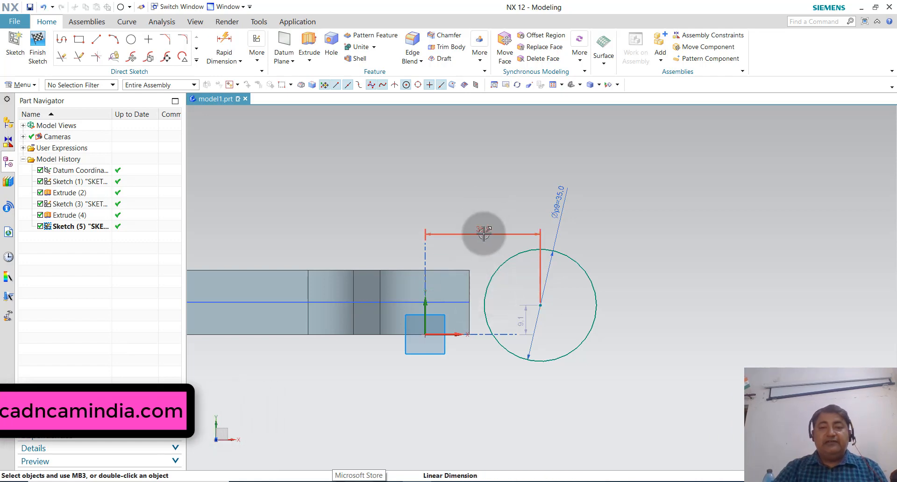
click(484, 233)
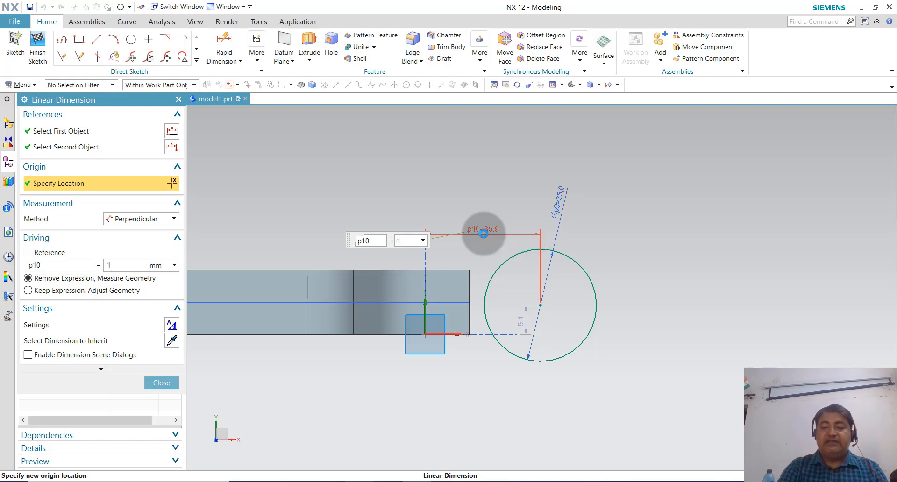
key(Return)
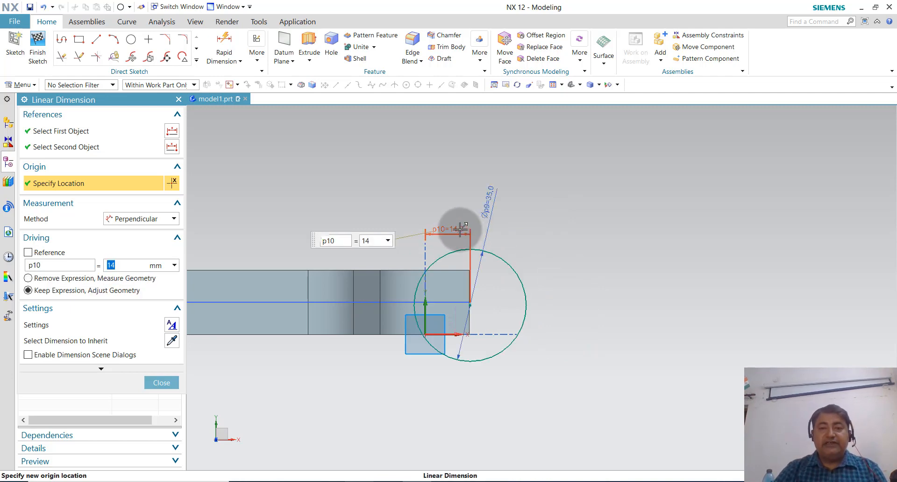
key(Escape)
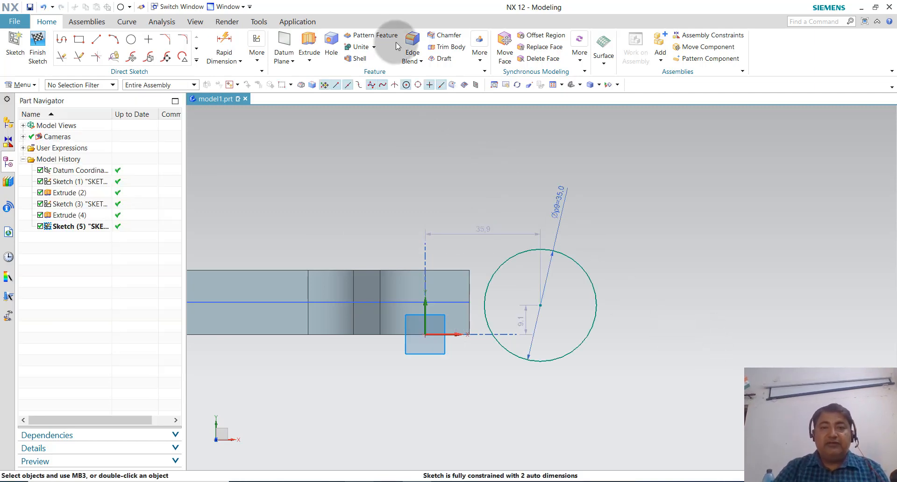
Step: Dimension the circle's horizontal distance from the handle's end edge with Rapid Dimension and set it to 14 mm
click(232, 46)
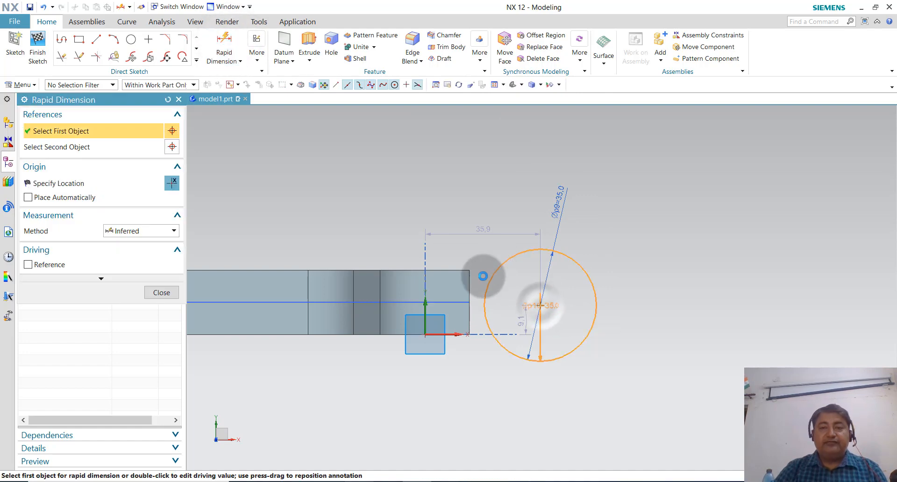
click(478, 277)
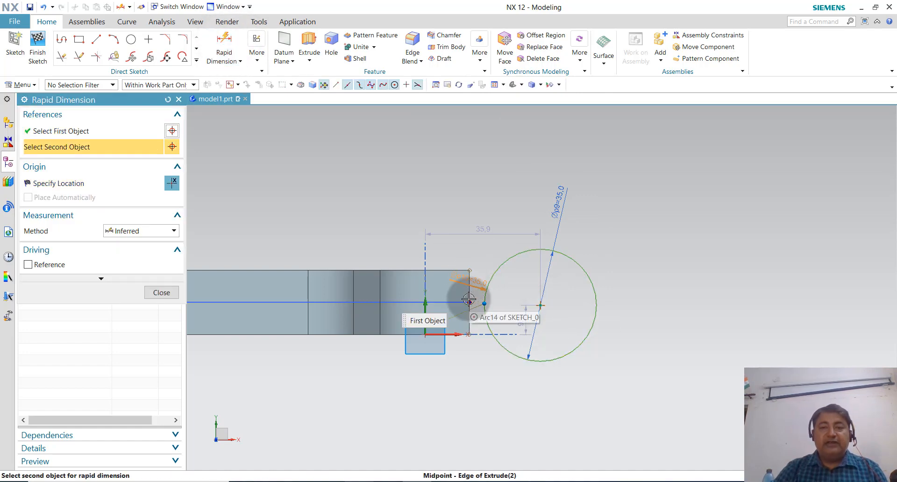
click(469, 298)
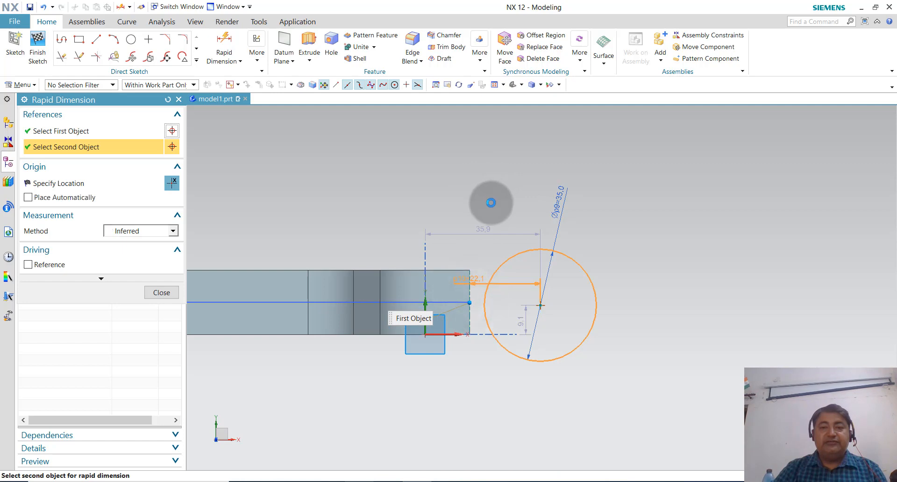
click(488, 209)
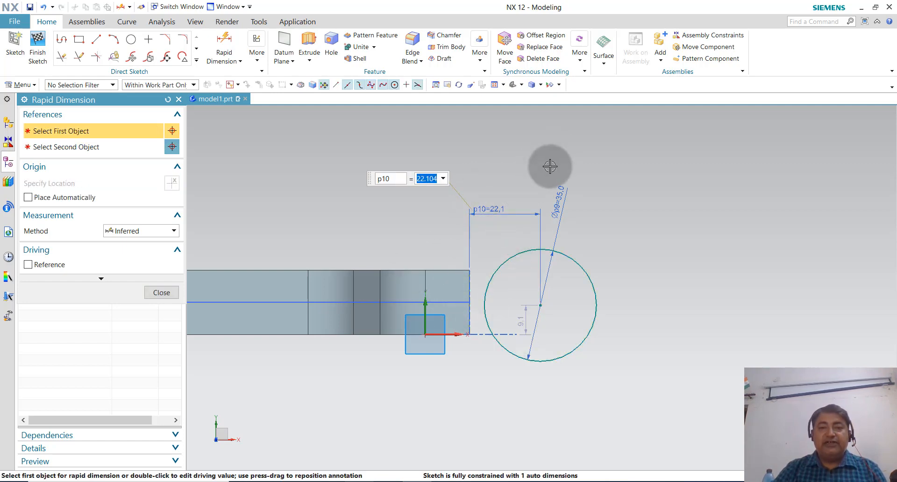
key(Return)
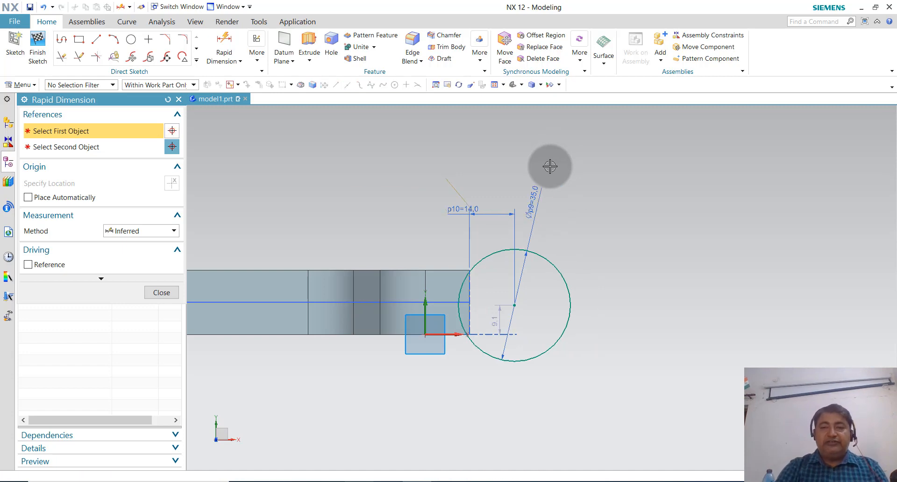
click(161, 292)
Step: Set the distance between the handle's end edge and the circle's centre to 13 mm
scroll(521, 325, down, 1)
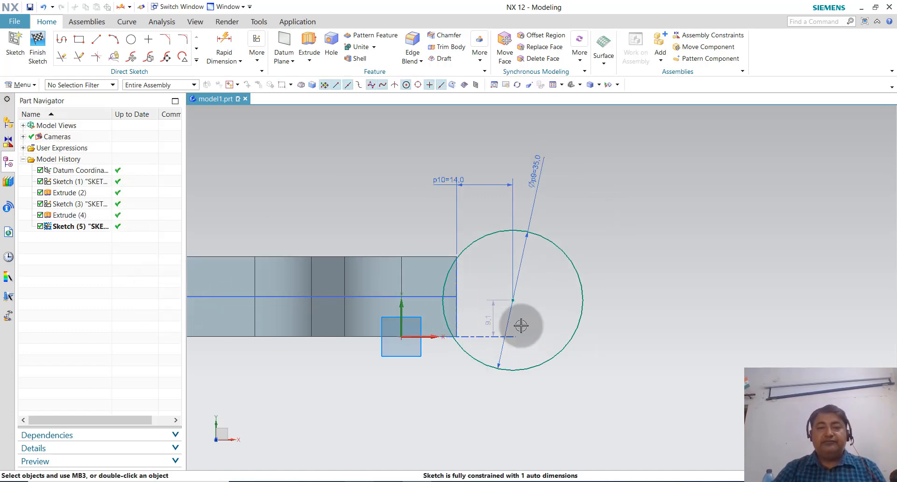
scroll(520, 314, down, 1)
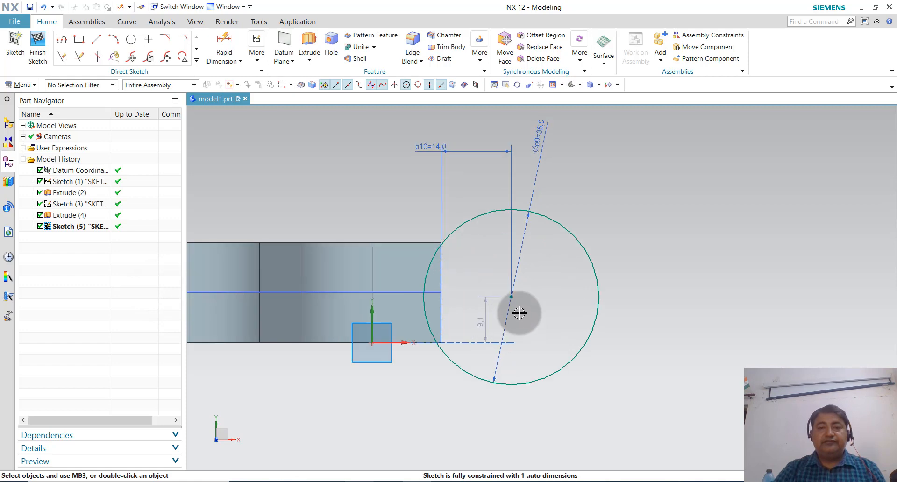
double_click(423, 145)
text(1)
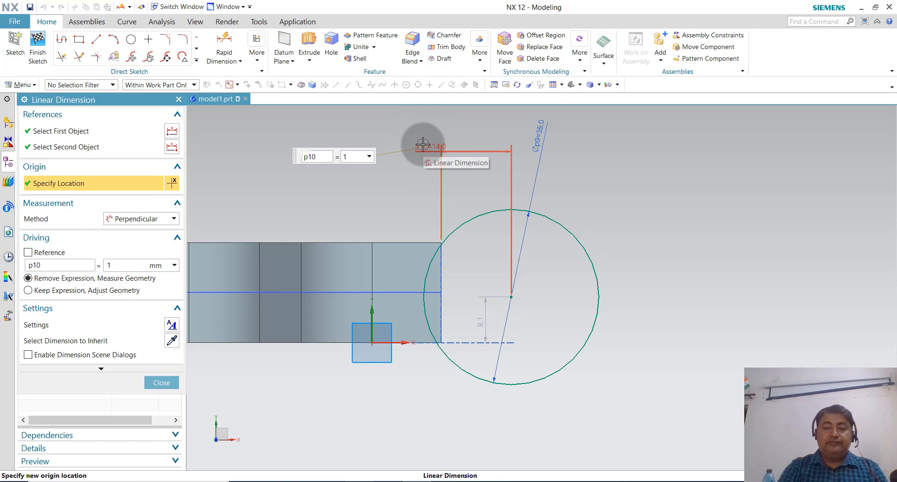
text(3)
key(Return)
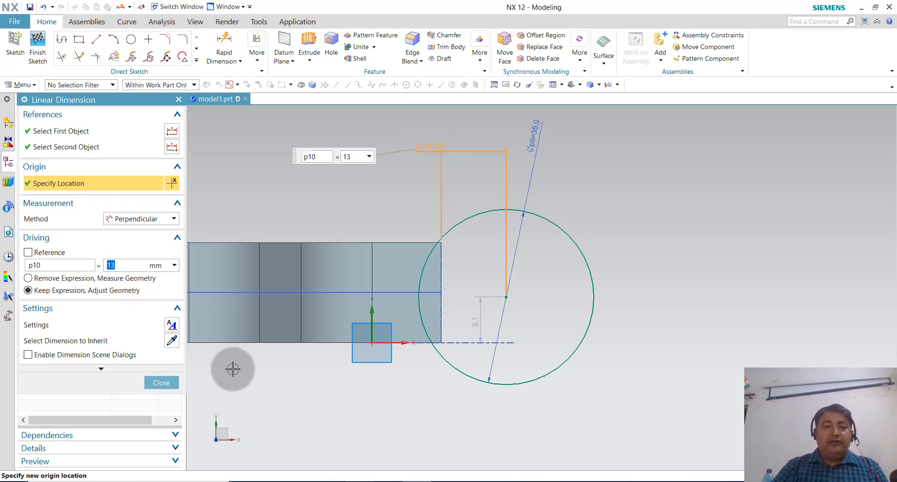
click(161, 383)
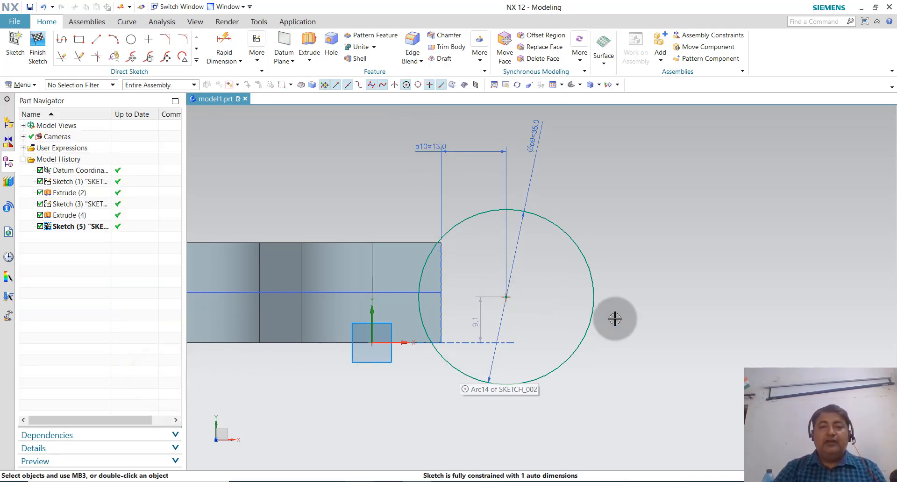
Step: Draw an 8-sided polygon centred on the circle, with an inscribed radius of 12 mm and a rotation of 0°
click(197, 61)
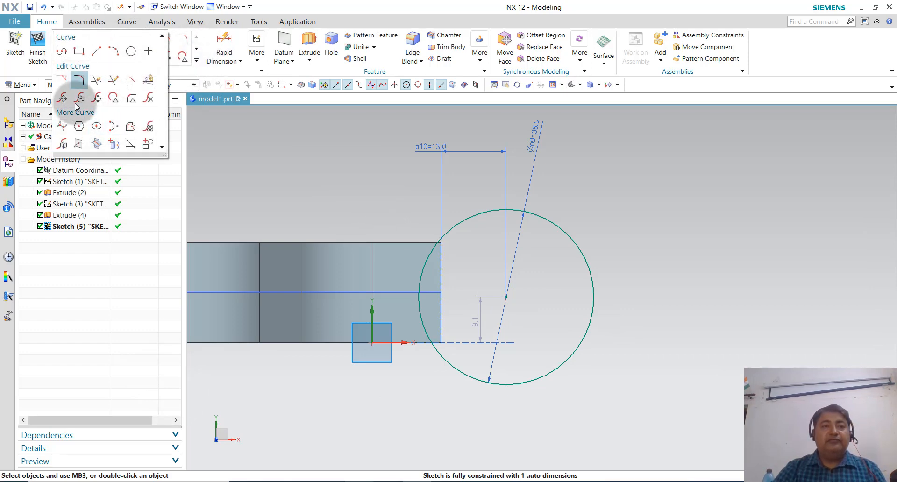
click(78, 127)
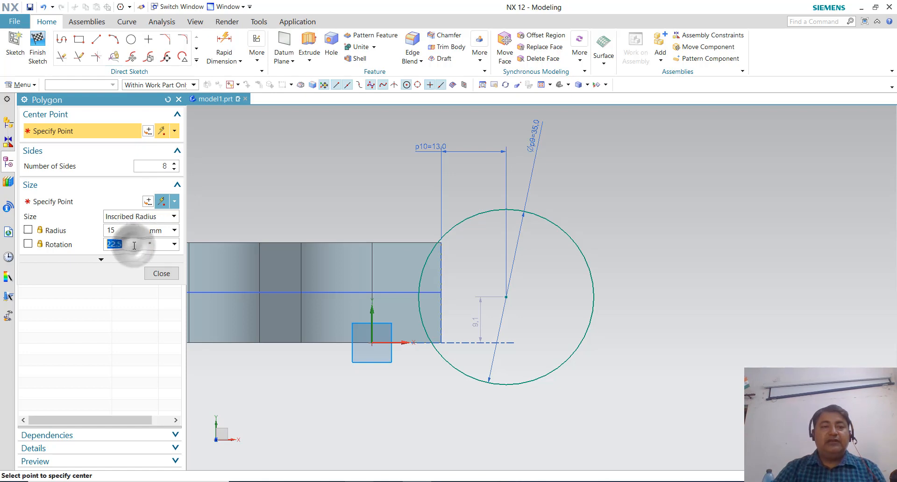
click(133, 245)
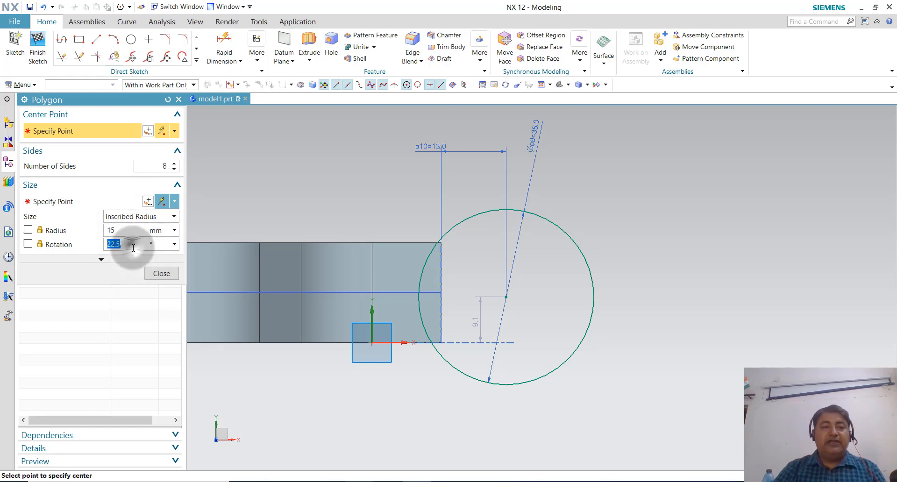
text(0)
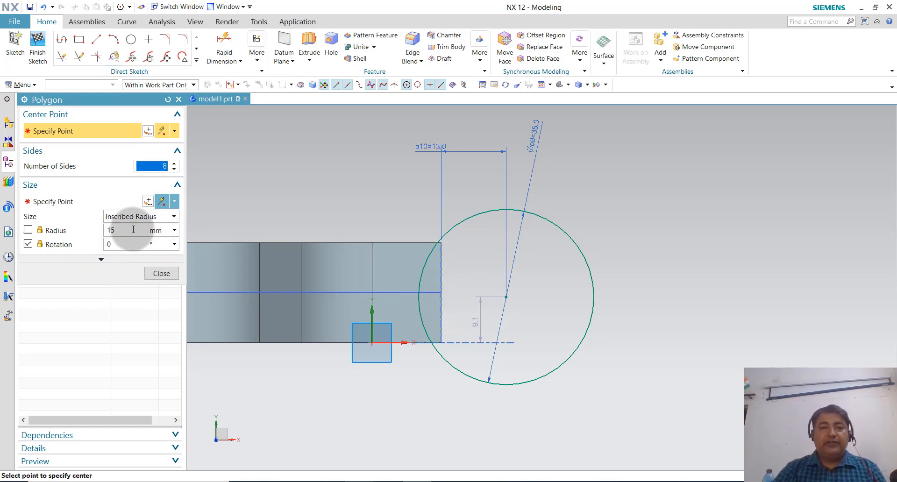
click(506, 297)
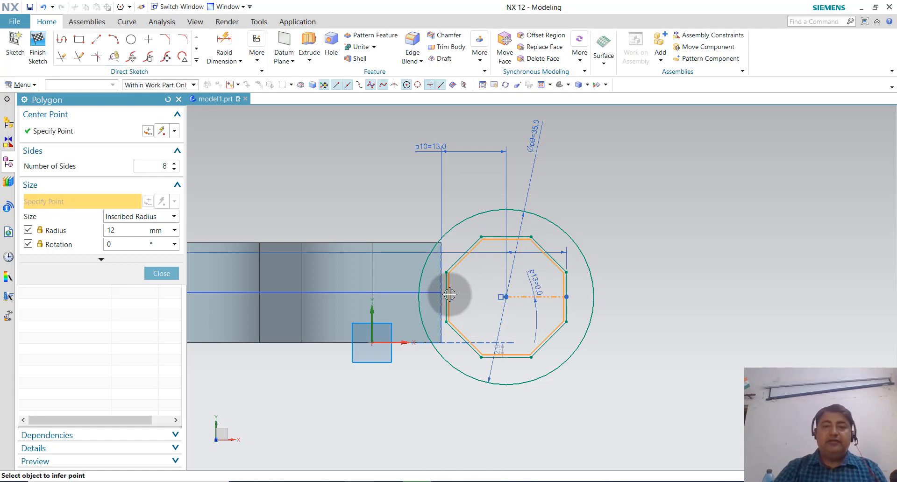
click(449, 294)
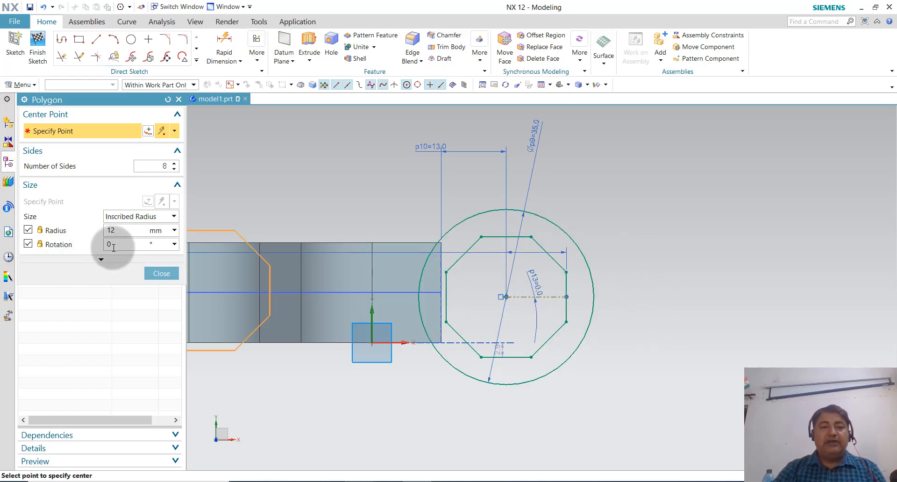
Step: Draw a second 8-sided polygon centred on the circle, with an inscribed radius of 12 mm and a rotation of 22.5°
text(22.5)
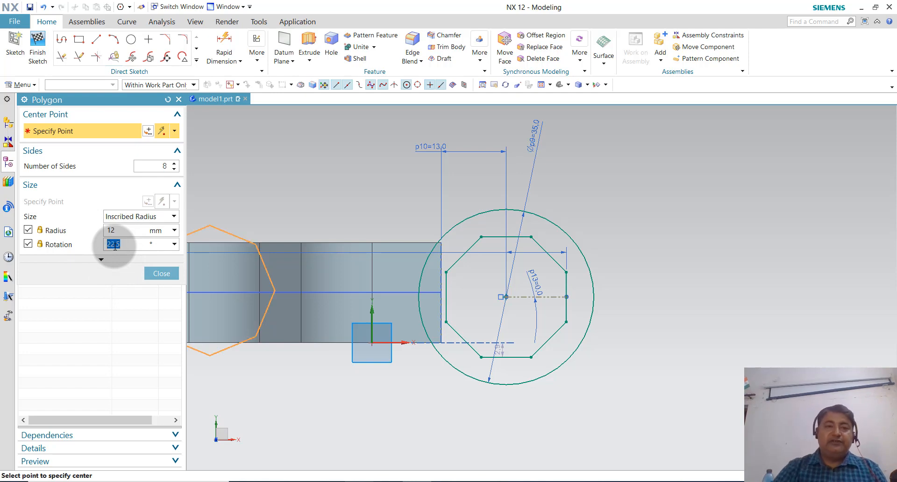
click(506, 297)
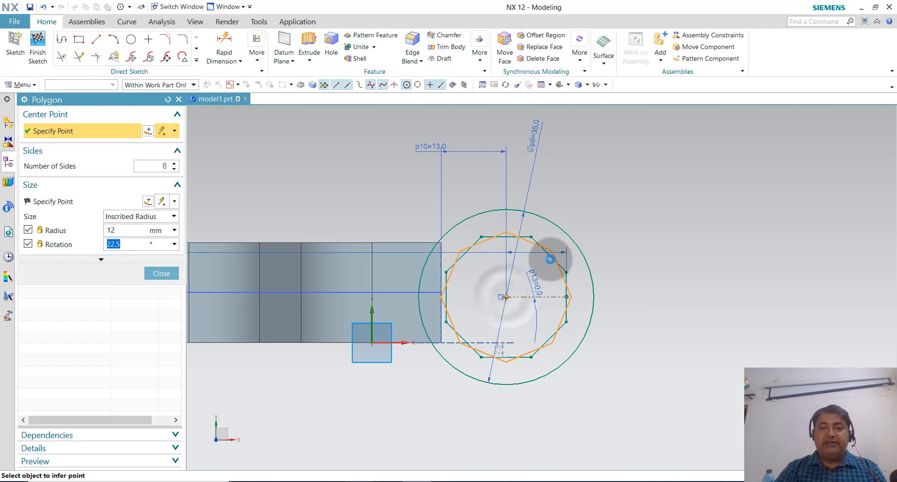
click(161, 277)
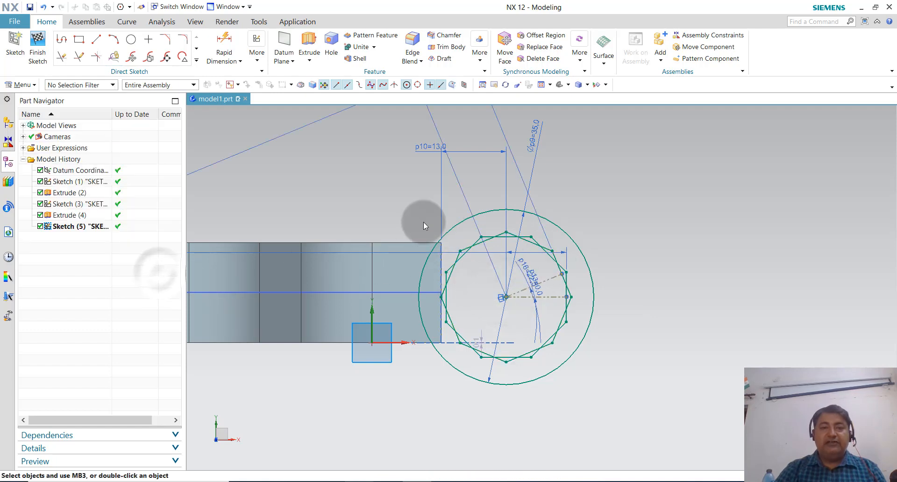
Step: Trim the inner overlapping segments of the two octagons from the upper vertex around the handle side with Quick Trim
scroll(525, 306, up, 3)
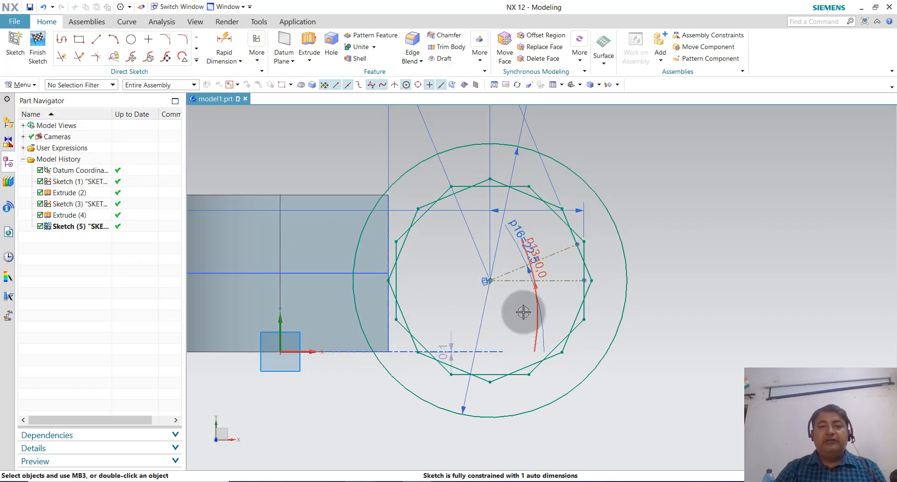
click(61, 56)
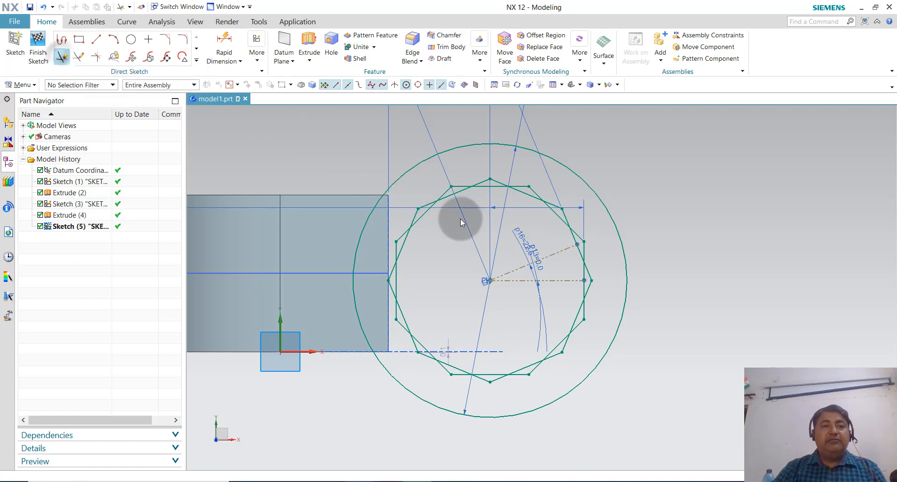
click(483, 190)
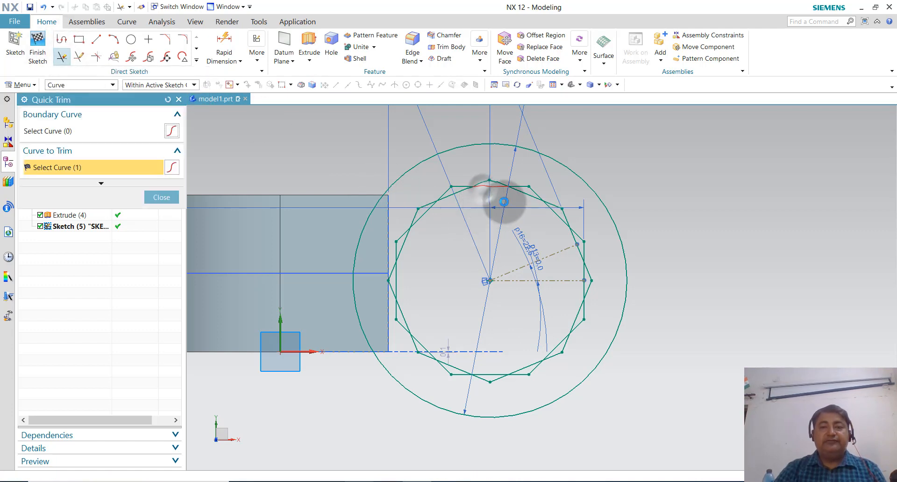
click(448, 199)
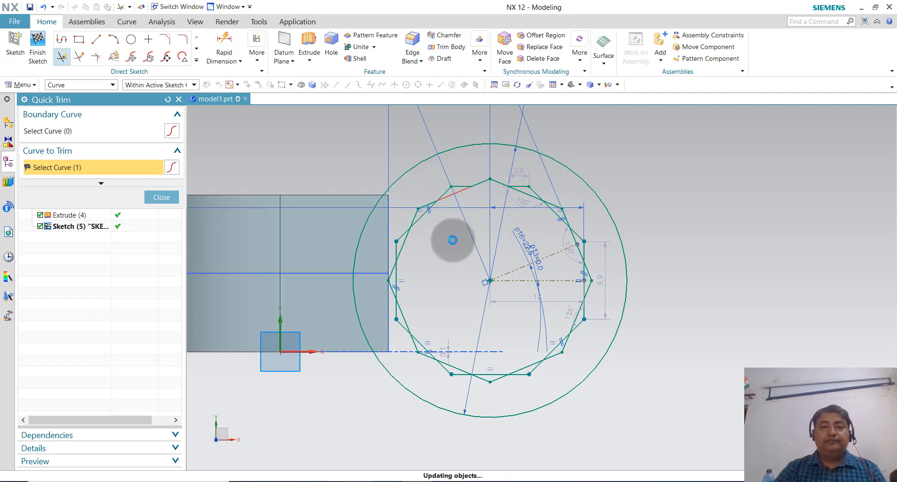
scroll(452, 240, up, 2)
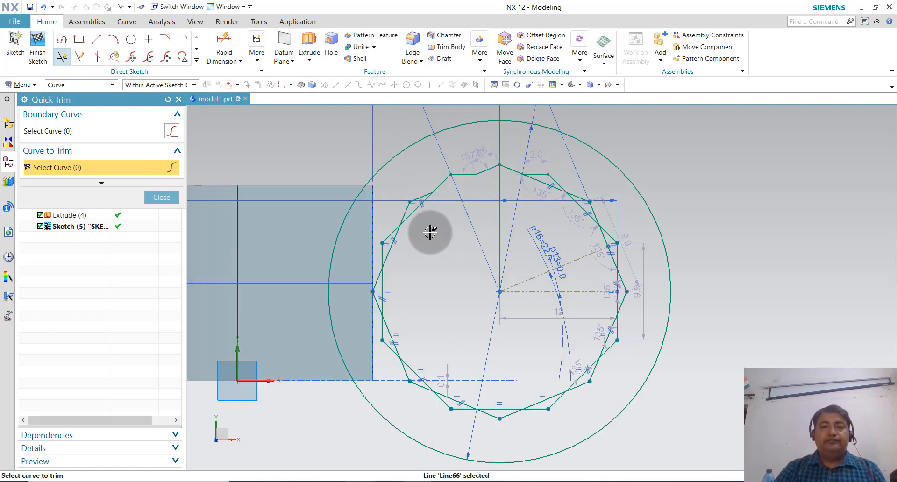
click(406, 215)
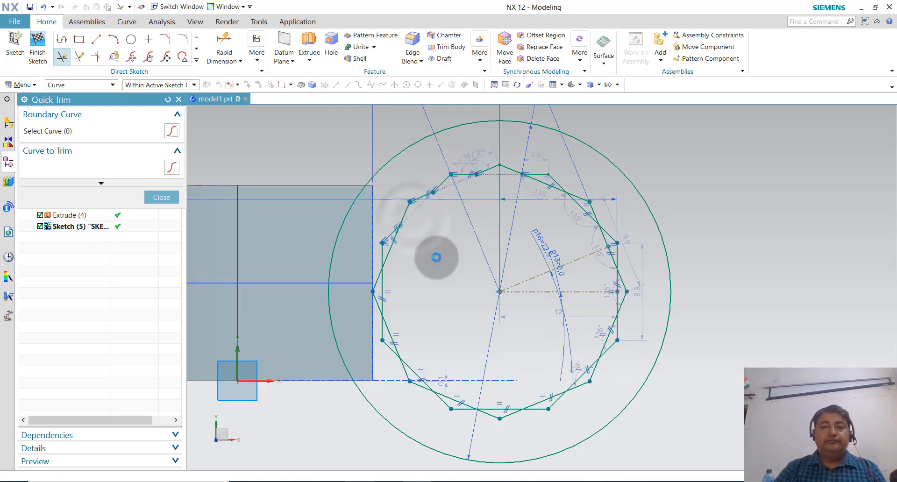
click(387, 258)
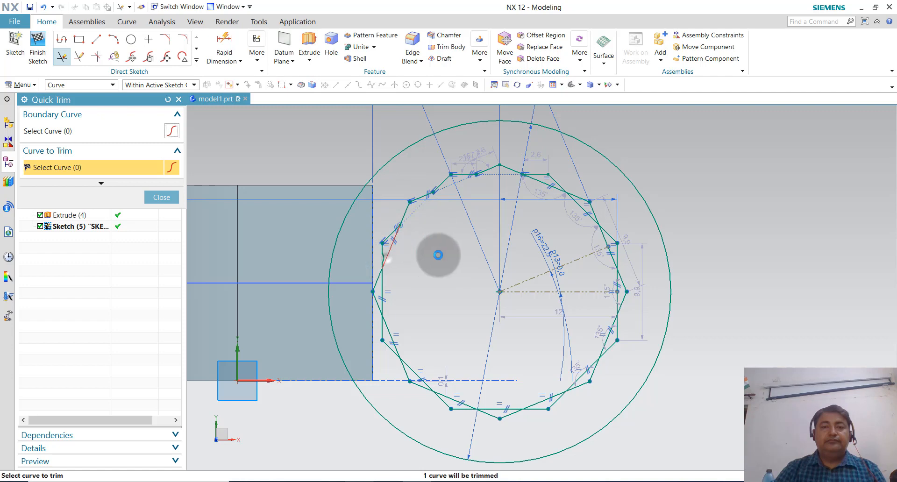
click(382, 285)
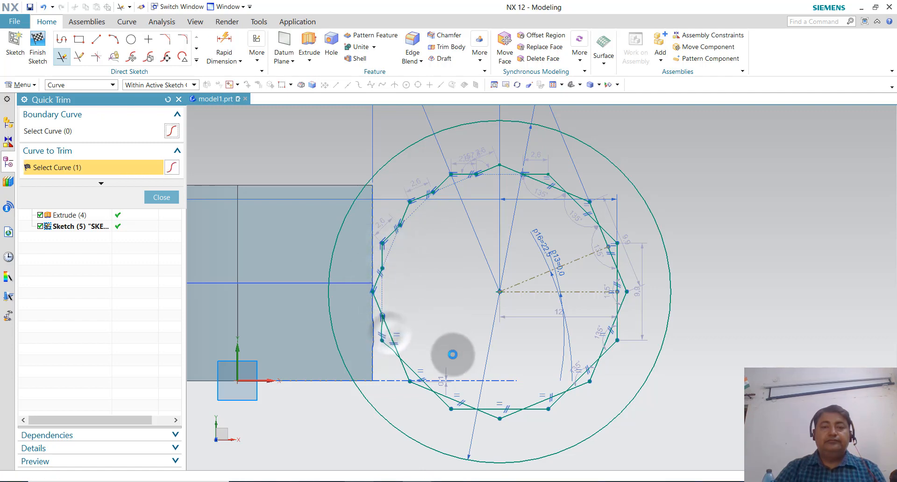
click(418, 374)
click(416, 376)
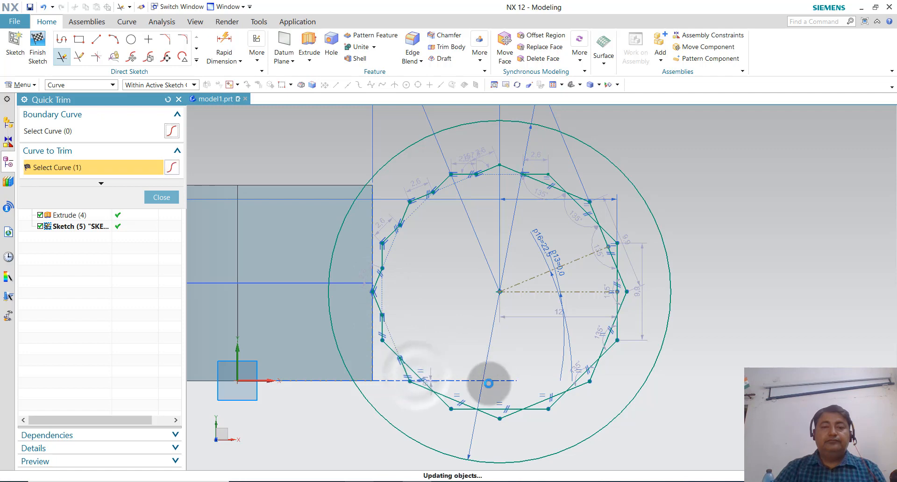
Step: Trim the inner overlapping octagon segments along the lower edge and up to the horizontal centreline opposite the handle
scroll(465, 428, up, 2)
click(449, 382)
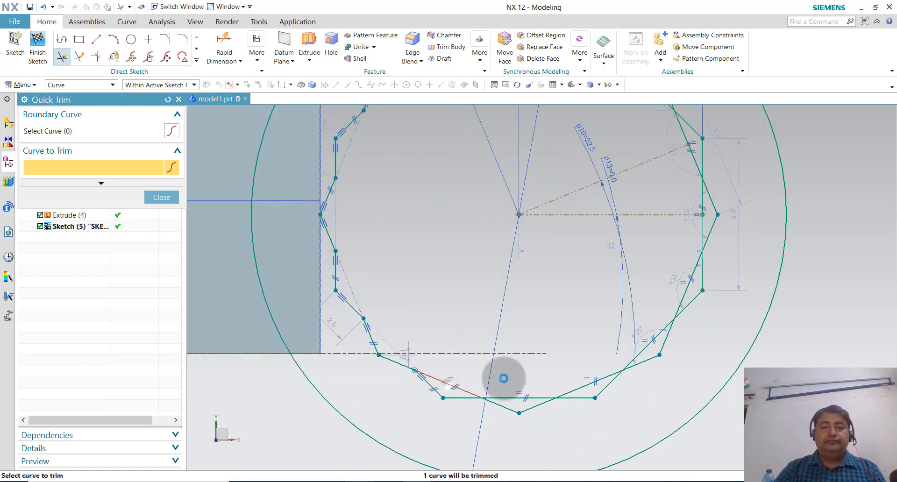
click(510, 398)
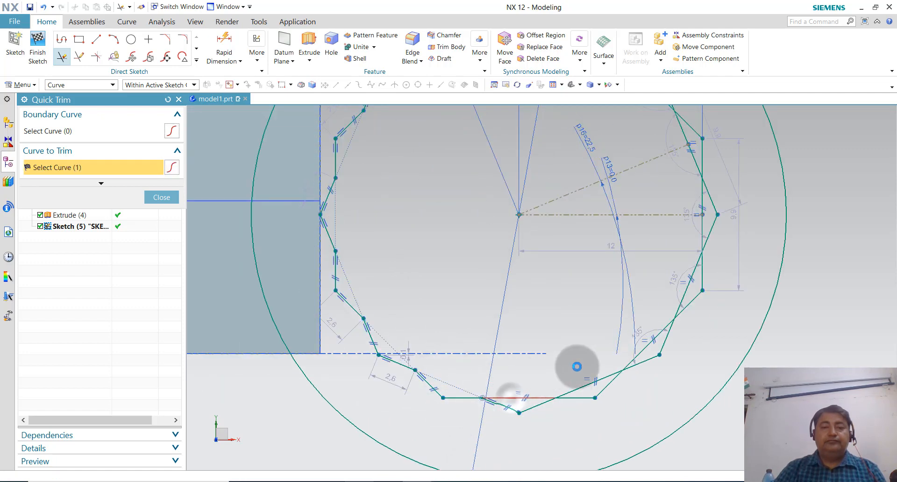
click(582, 388)
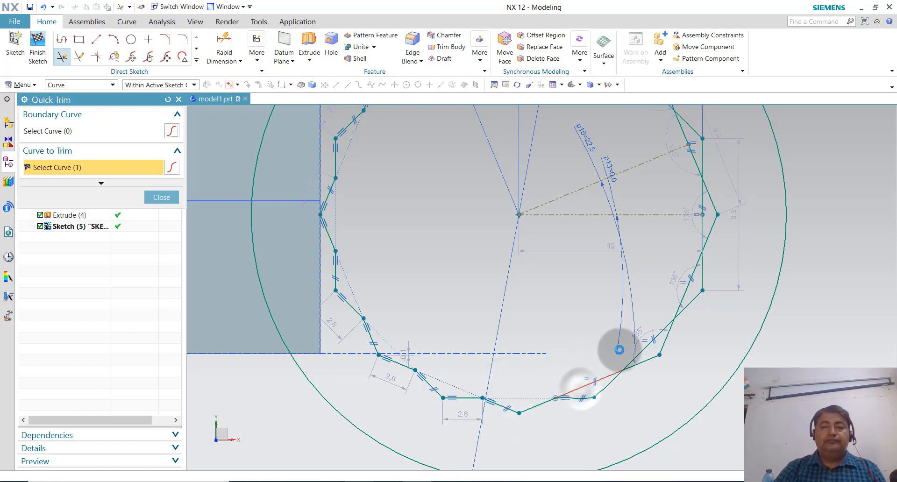
click(646, 346)
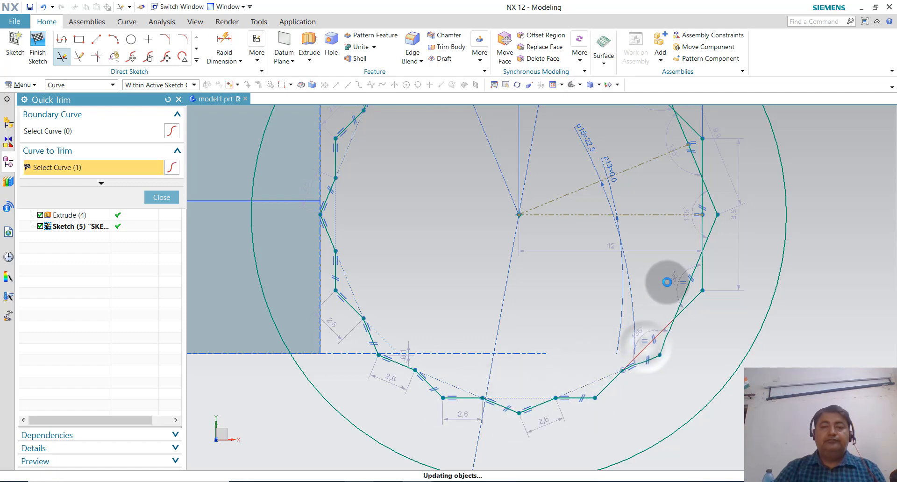
click(686, 290)
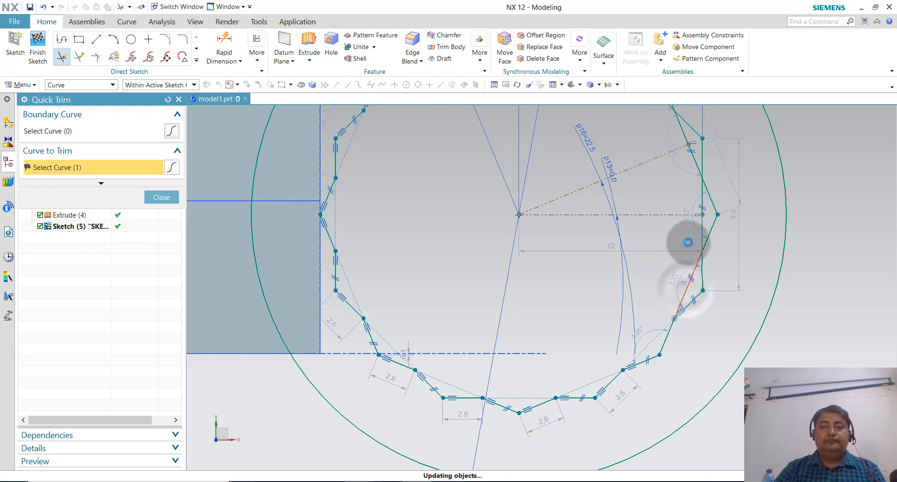
click(704, 227)
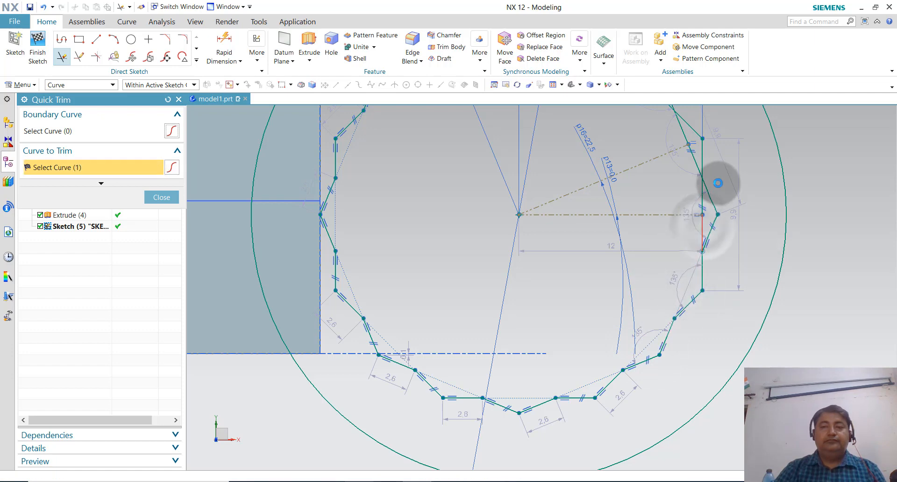
Step: Trim the remaining inner octagon segments on the upper side away from the handle to complete the star-shaped outline
scroll(718, 183, down, 2)
scroll(717, 182, up, 2)
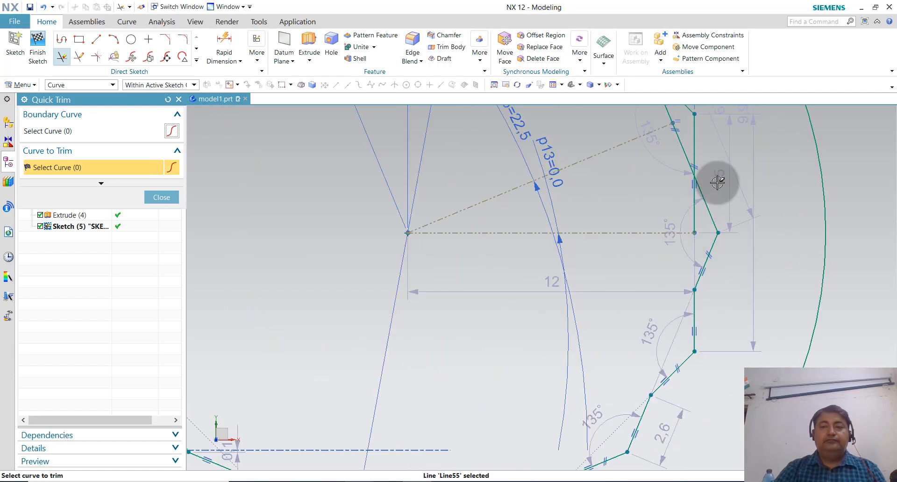
click(695, 214)
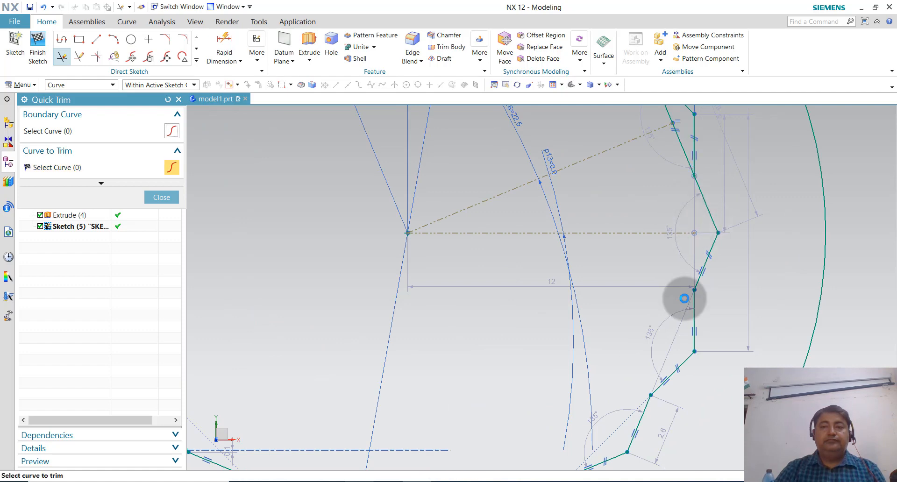
scroll(682, 295, down, 2)
click(683, 202)
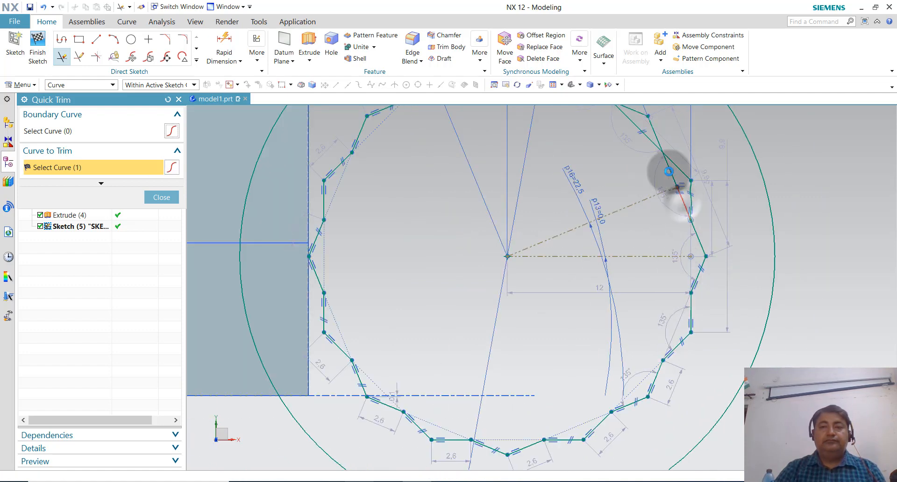
scroll(672, 161, up, 1)
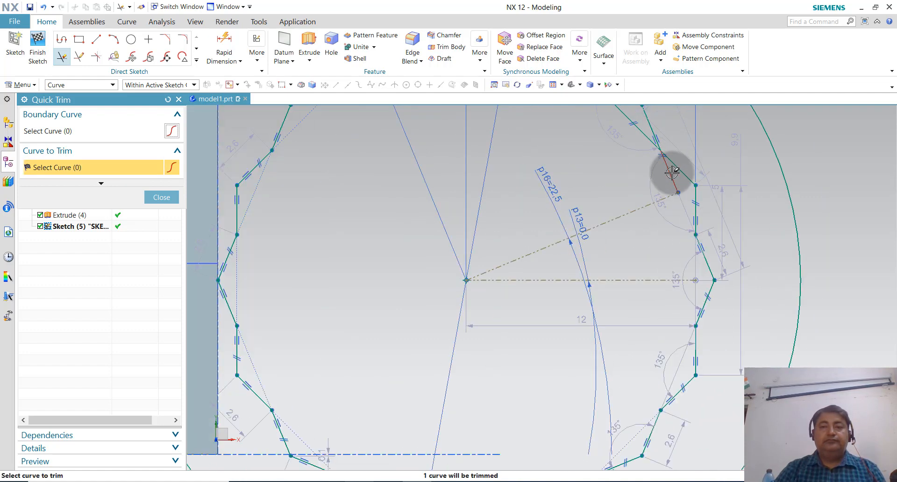
click(672, 173)
scroll(665, 261, down, 2)
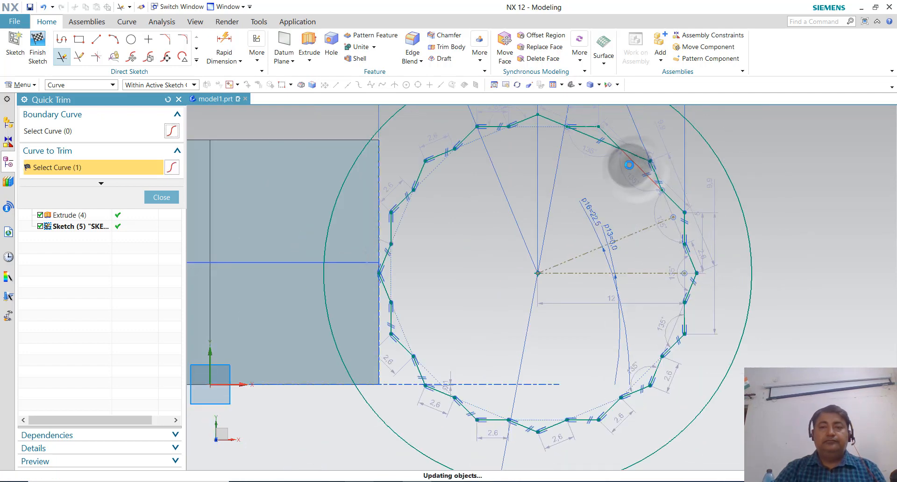
click(589, 138)
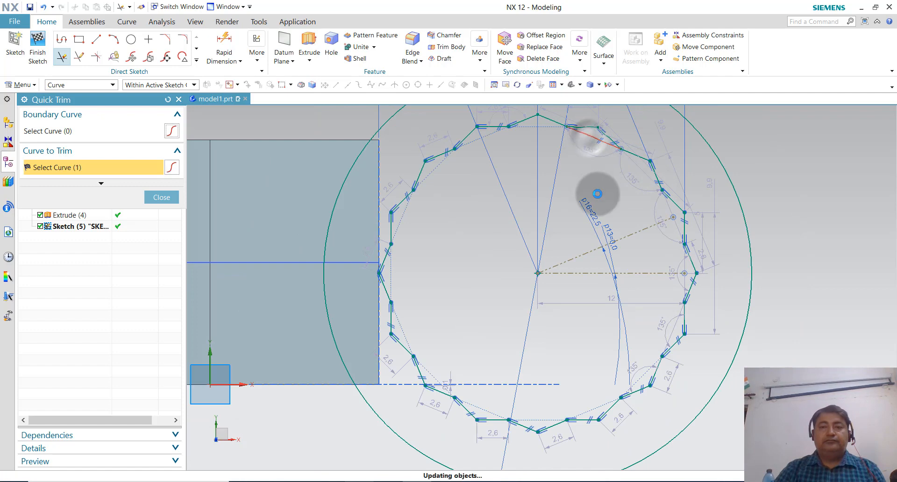
scroll(613, 231, up, 2)
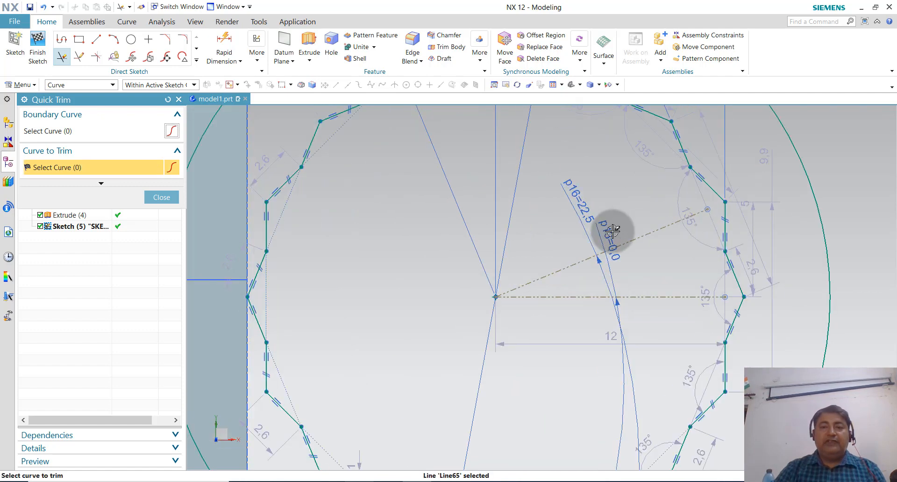
scroll(613, 231, down, 3)
scroll(535, 306, down, 1)
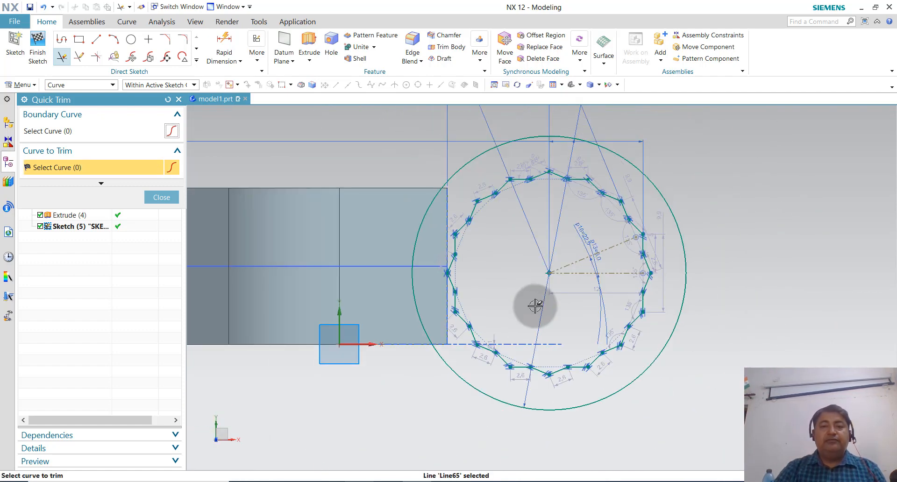
click(162, 198)
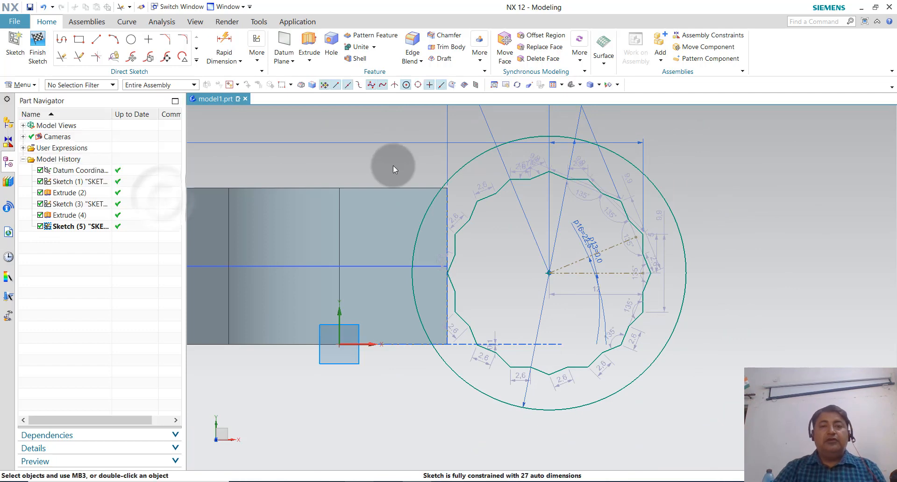
Step: Finish the sketch and set up a 15 mm extrusion of the ring profile with its direction reversed to point downward
click(38, 46)
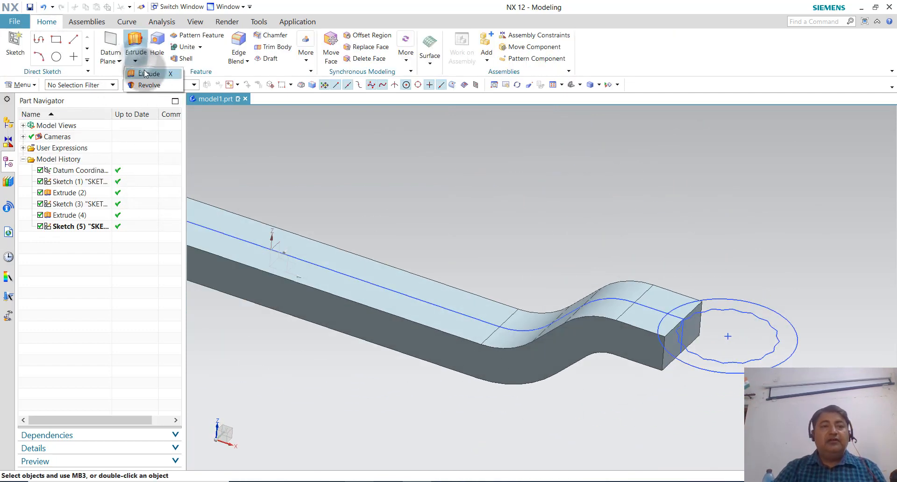
key(x)
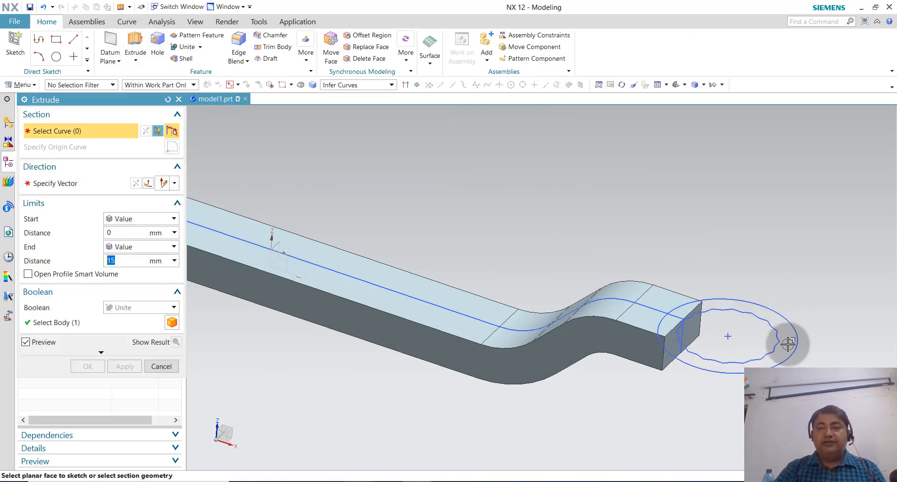
click(783, 343)
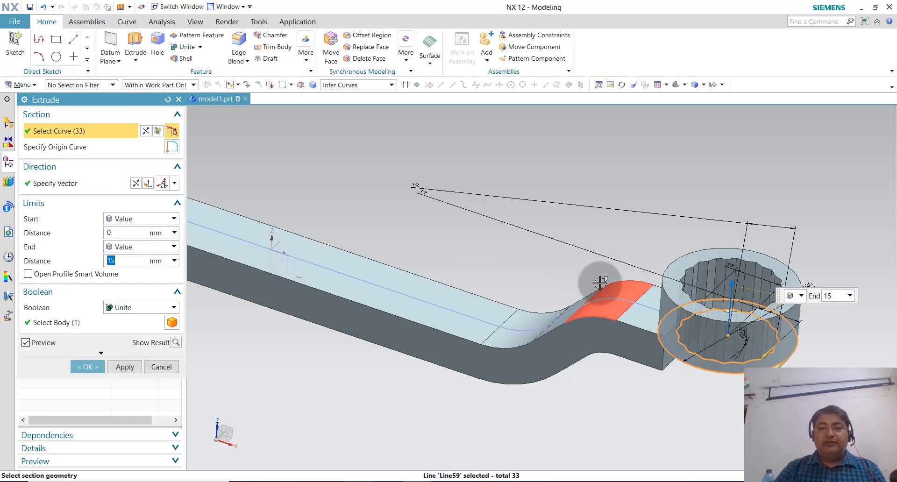
click(136, 185)
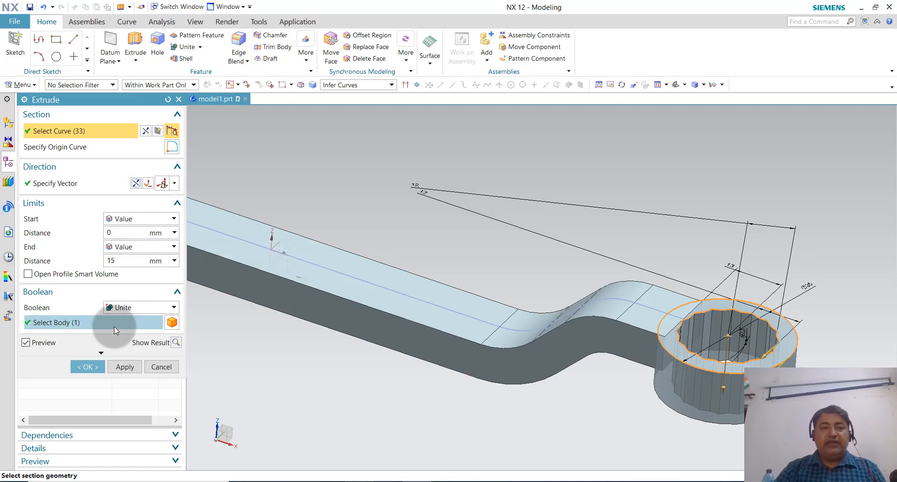
Step: Try to create the 15 mm ring extrusion united with the handle, with the handle's side face added to the section
click(527, 359)
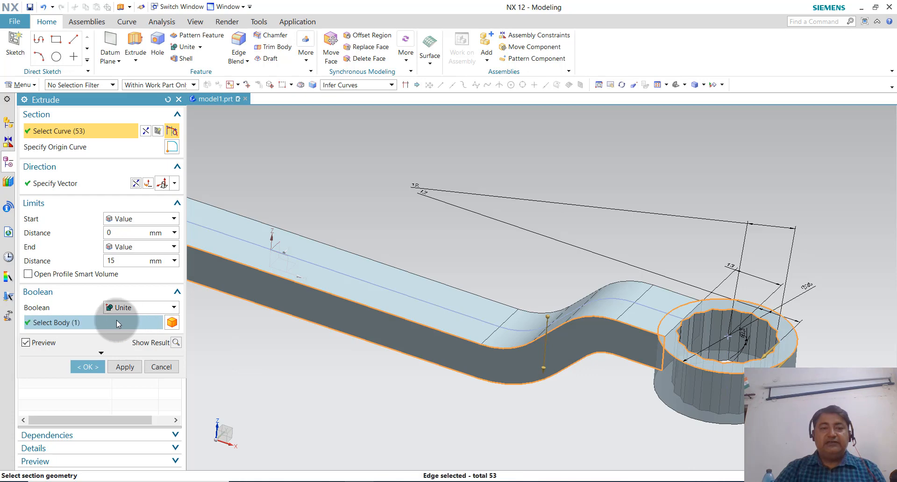
click(117, 321)
click(96, 367)
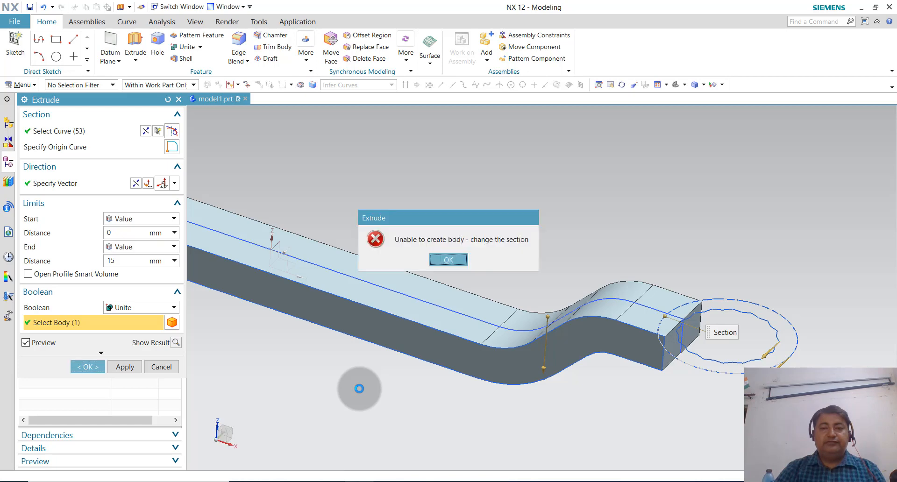
click(448, 260)
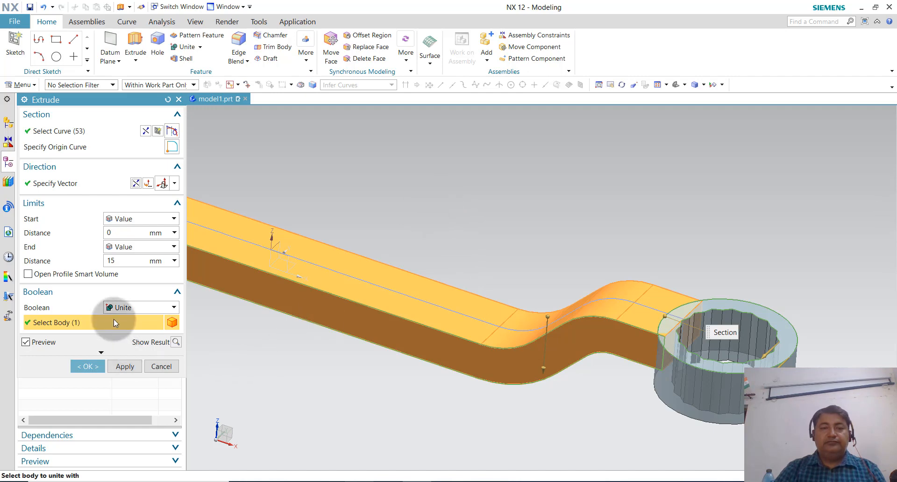
click(89, 367)
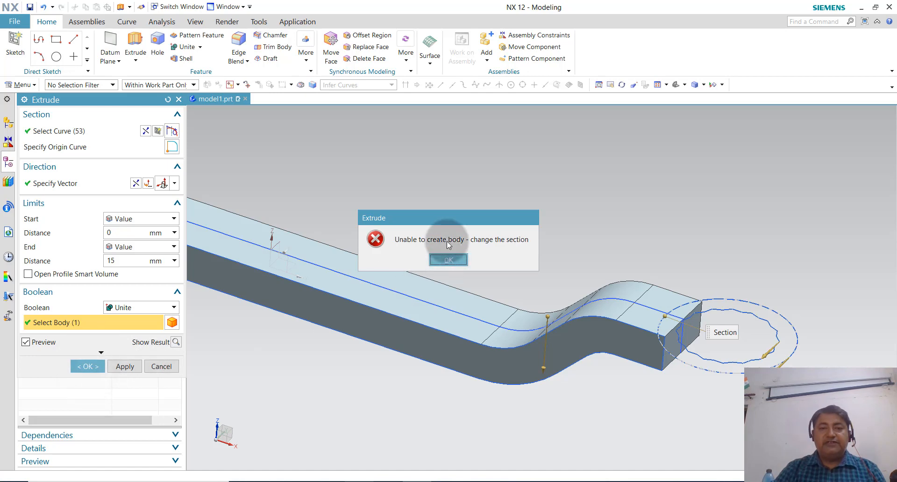
click(446, 261)
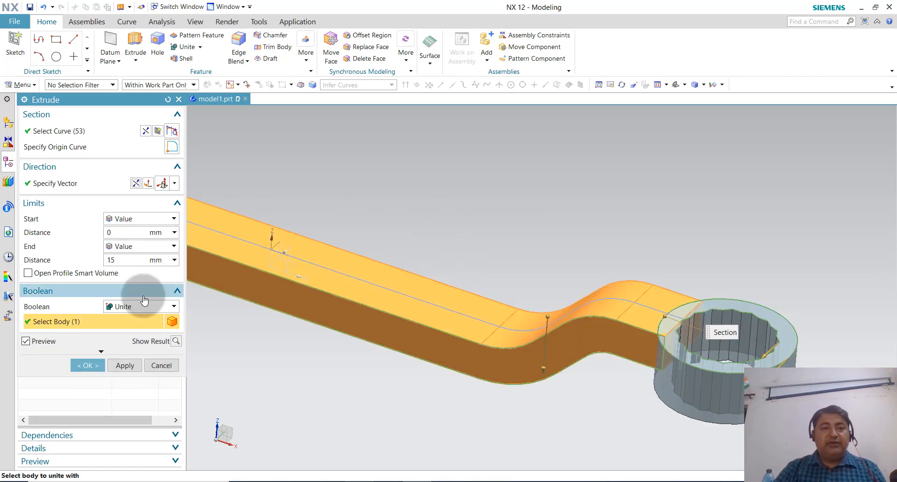
Step: Open the ring's section sketch and examine the star-shaped outline and outer circle where they meet the handle end
click(158, 133)
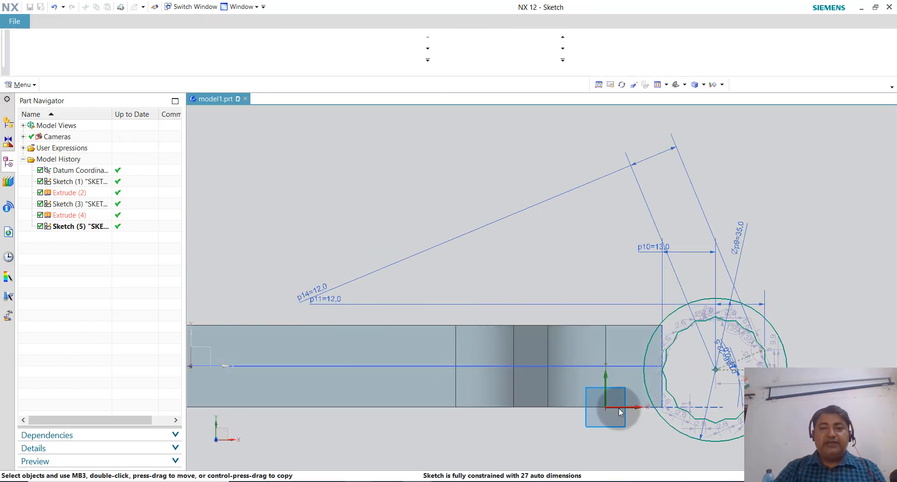
scroll(771, 417, up, 4)
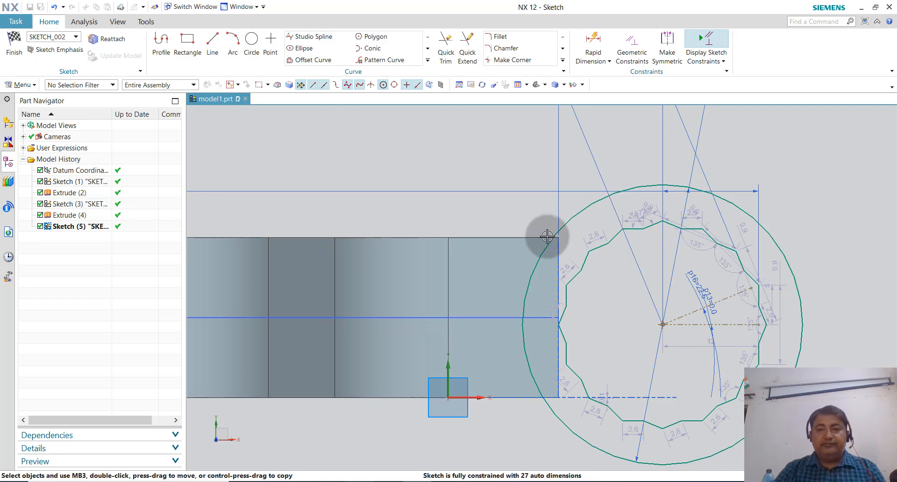
scroll(545, 237, down, 2)
scroll(733, 352, up, 2)
scroll(517, 295, up, 4)
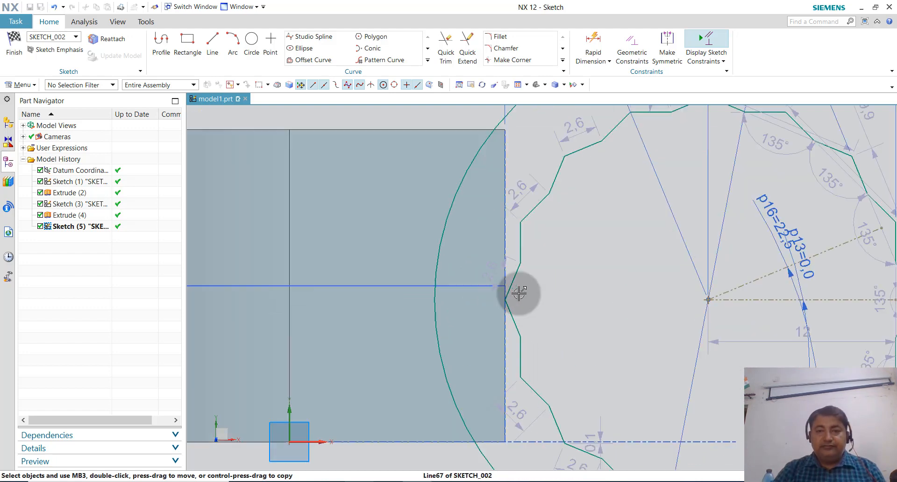
scroll(513, 302, up, 3)
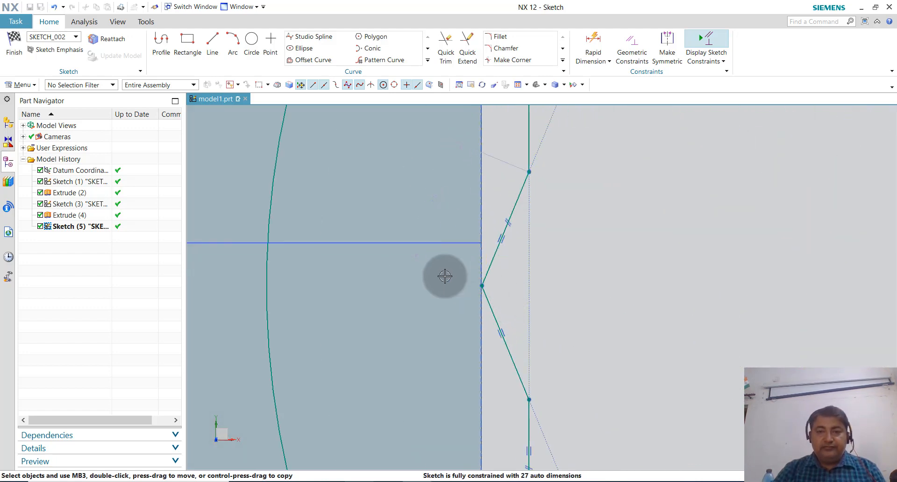
scroll(439, 272, down, 3)
scroll(437, 271, down, 2)
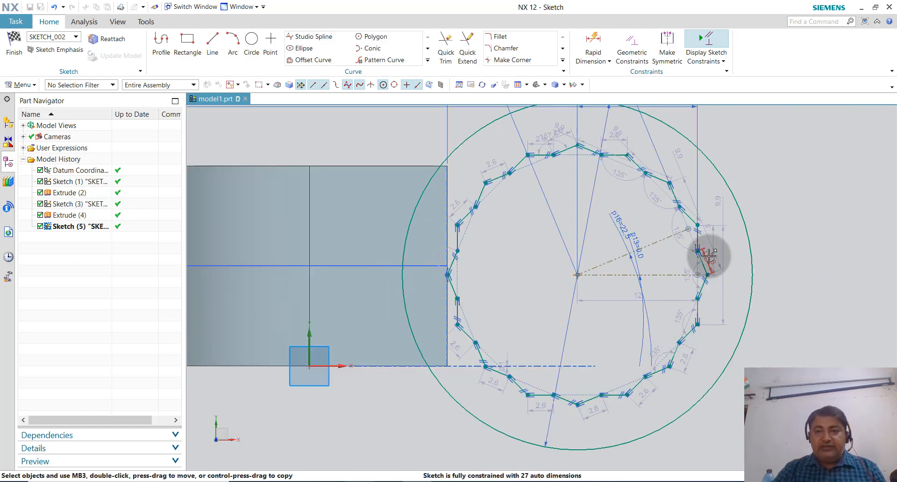
scroll(641, 343, up, 1)
scroll(641, 348, down, 2)
scroll(607, 294, down, 1)
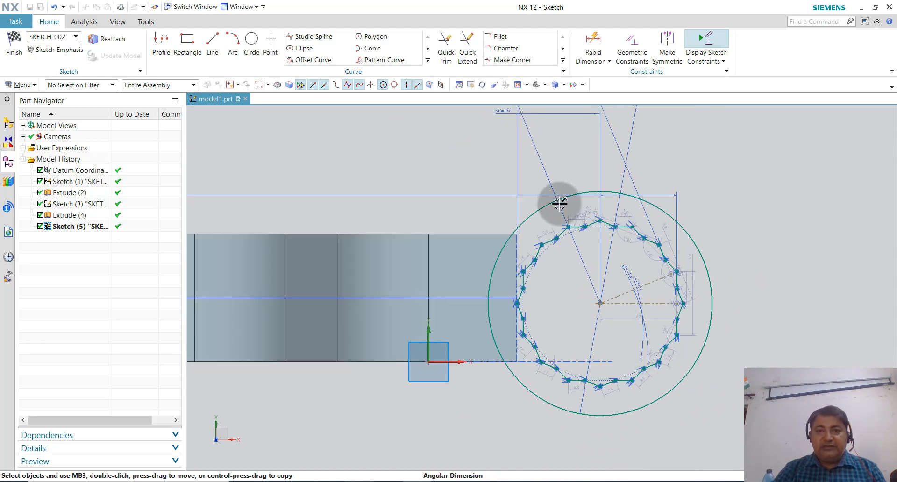
scroll(555, 220, down, 1)
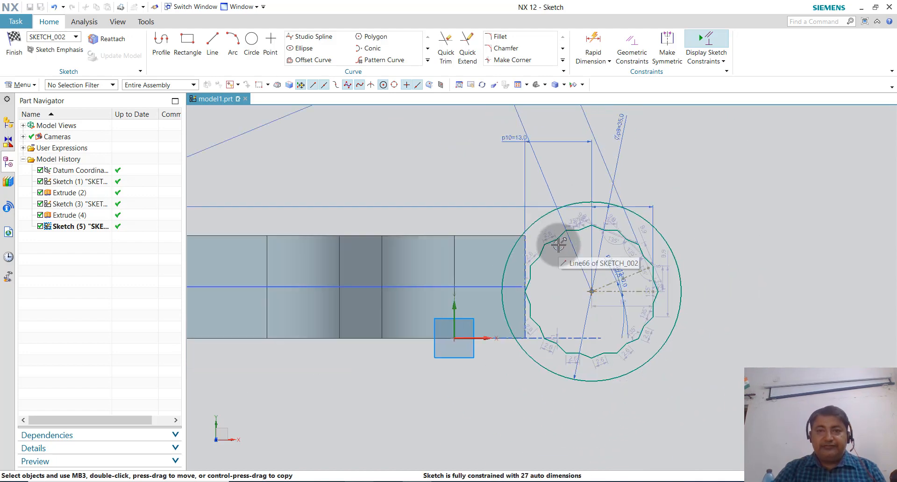
Step: Set the distance from the handle end to the ring centre to 14 mm and finish the sketch
double_click(513, 137)
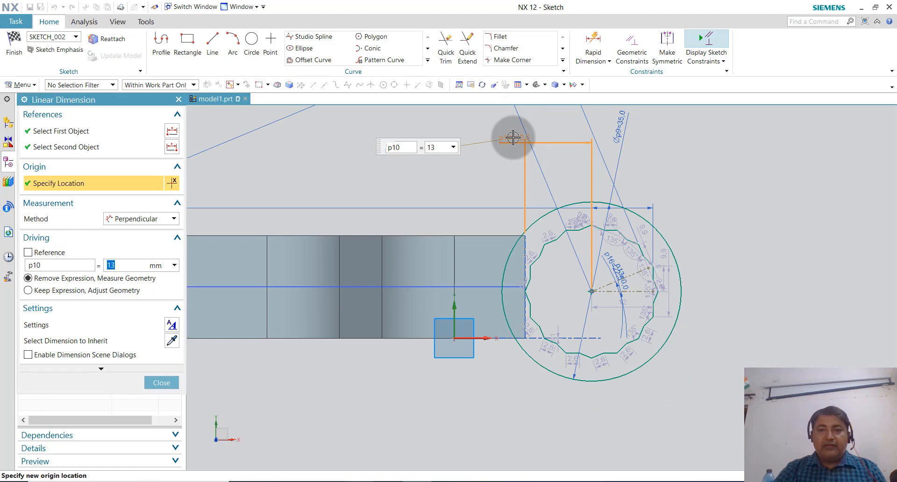
text(1)
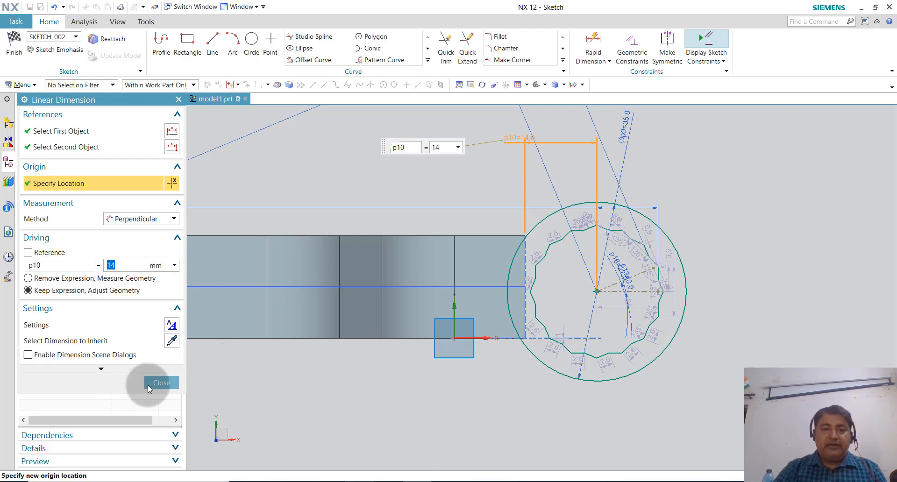
click(149, 384)
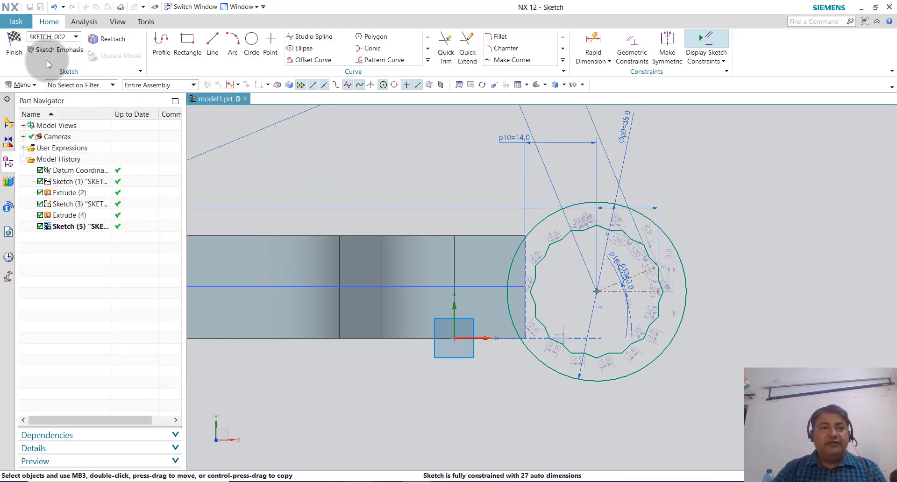
click(14, 51)
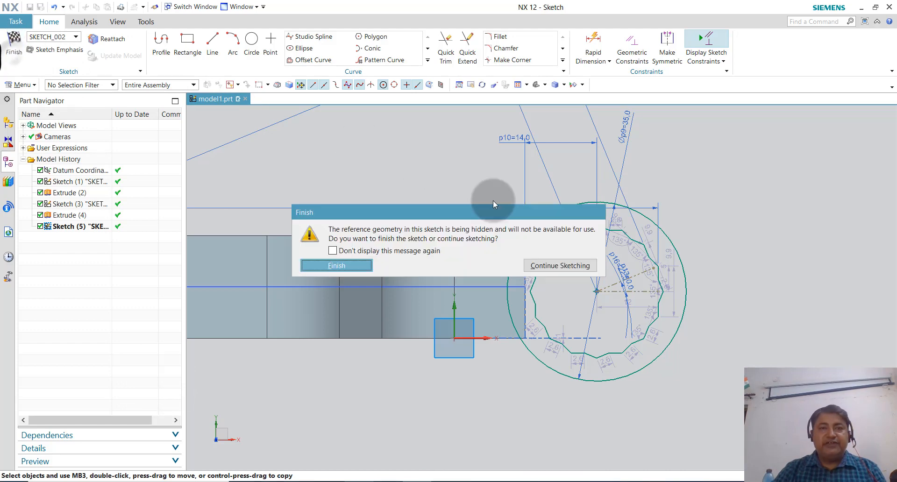
click(336, 265)
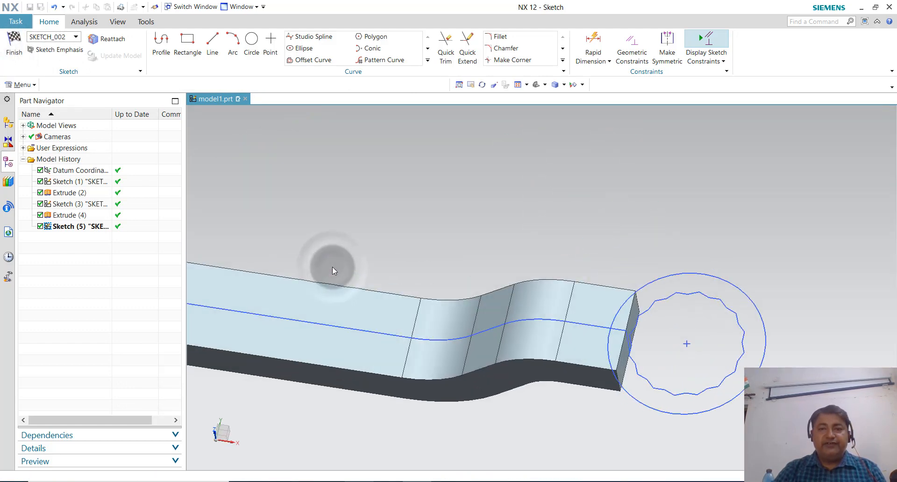
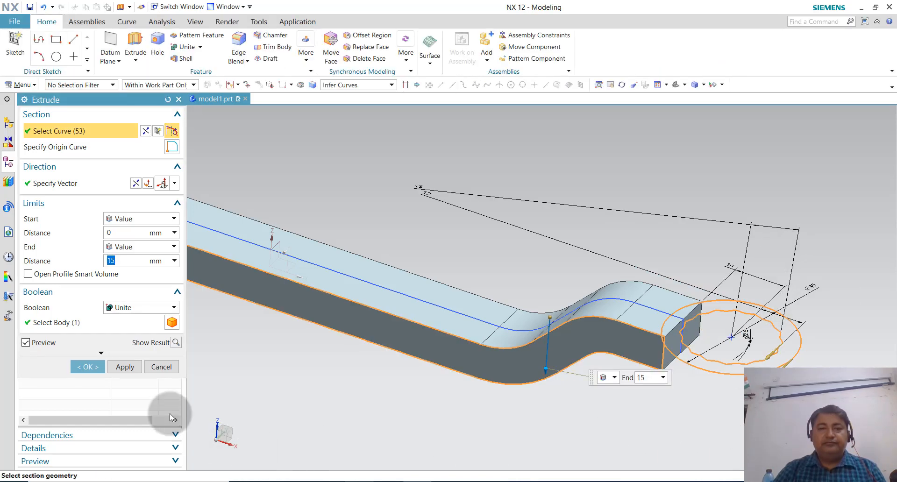
Step: Try to create the ring extrusion with Boolean set to None, then cancel the extrusion
click(128, 309)
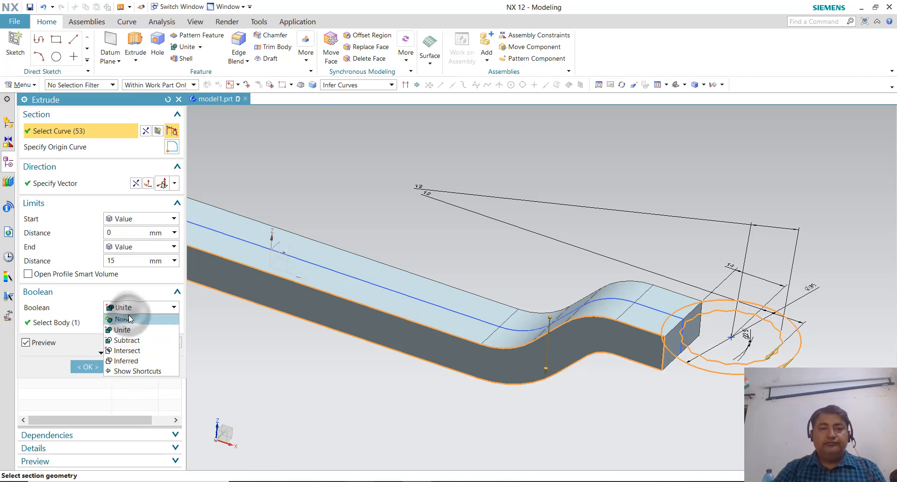
click(129, 320)
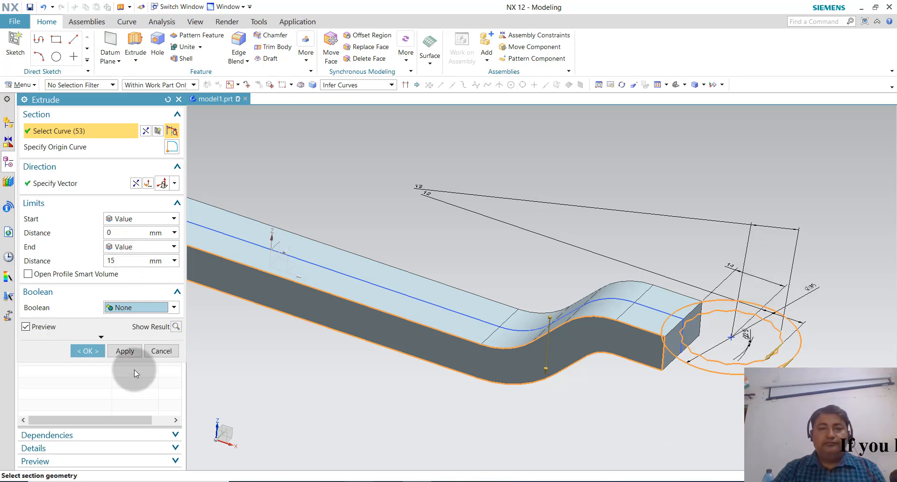
click(100, 337)
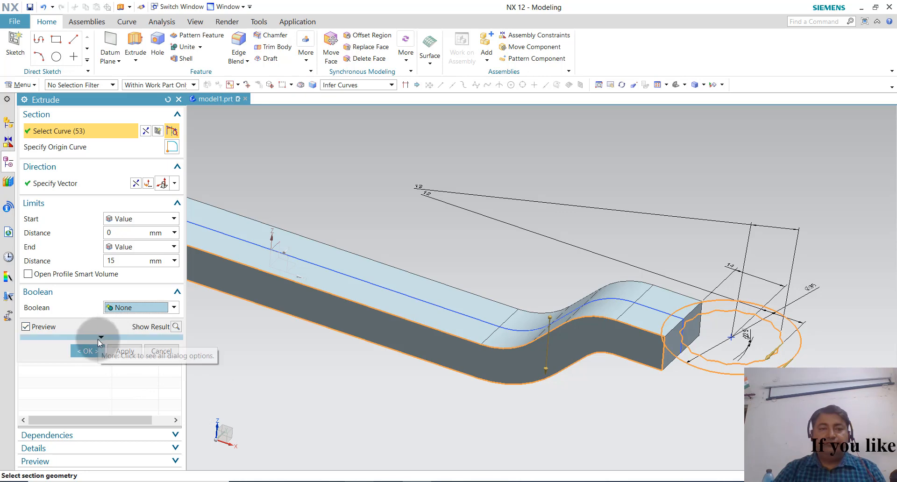
click(120, 397)
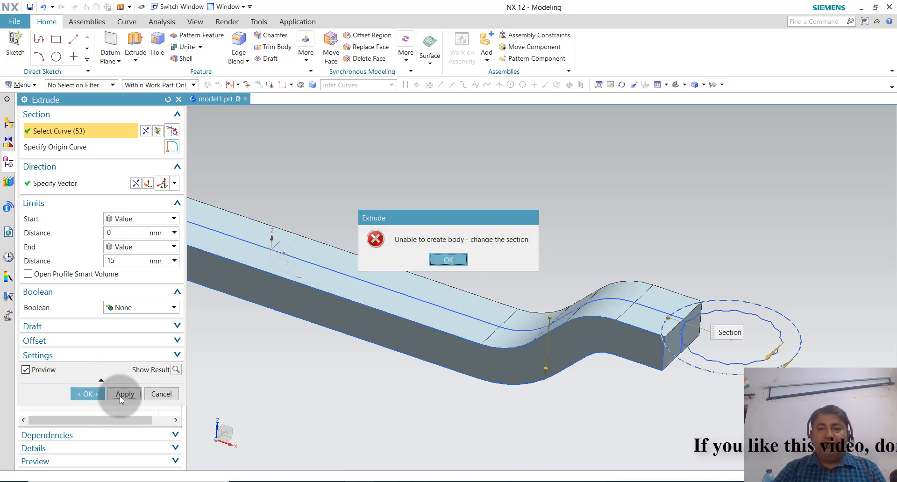
click(449, 260)
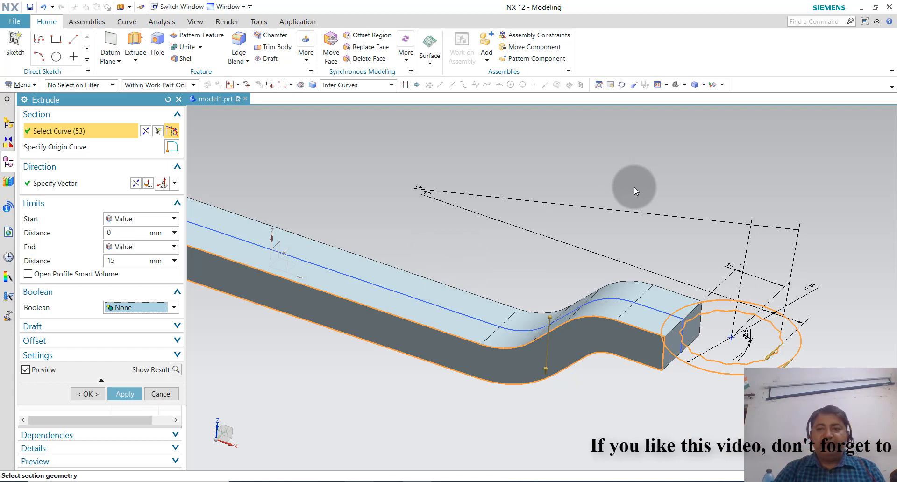
click(156, 394)
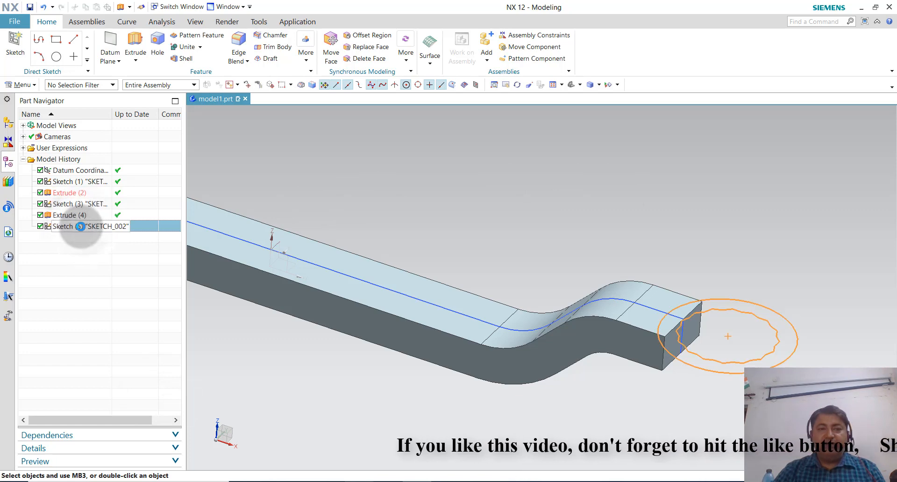
Step: Reopen the second ring's sketch, check the star-shaped outline and its dimensions for errors, and finish the sketch
double_click(80, 226)
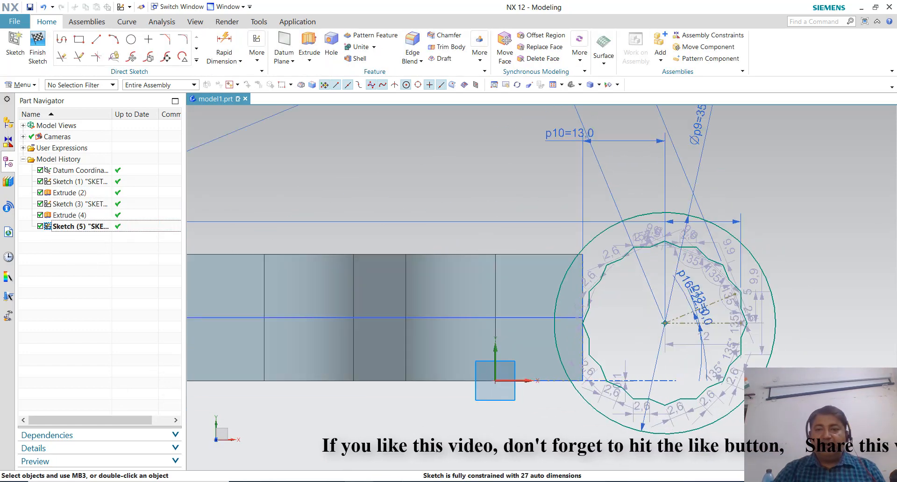
scroll(818, 320, up, 2)
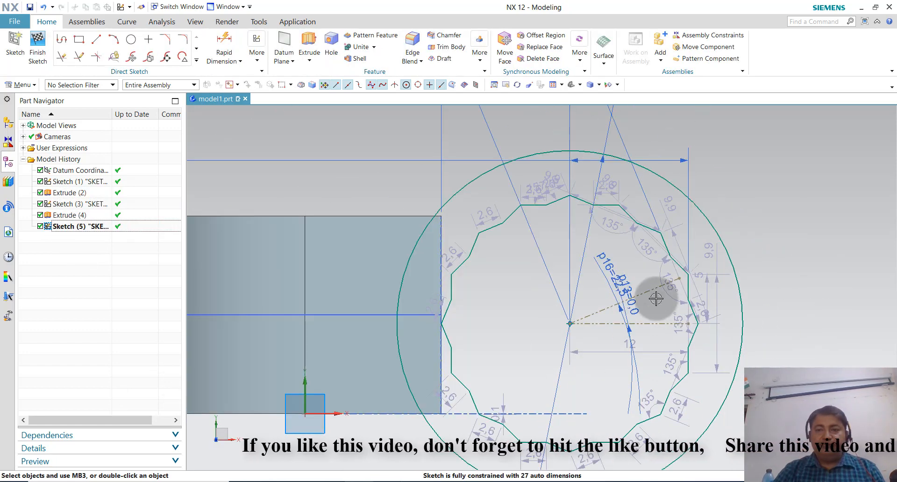
scroll(650, 283, up, 2)
scroll(695, 215, up, 2)
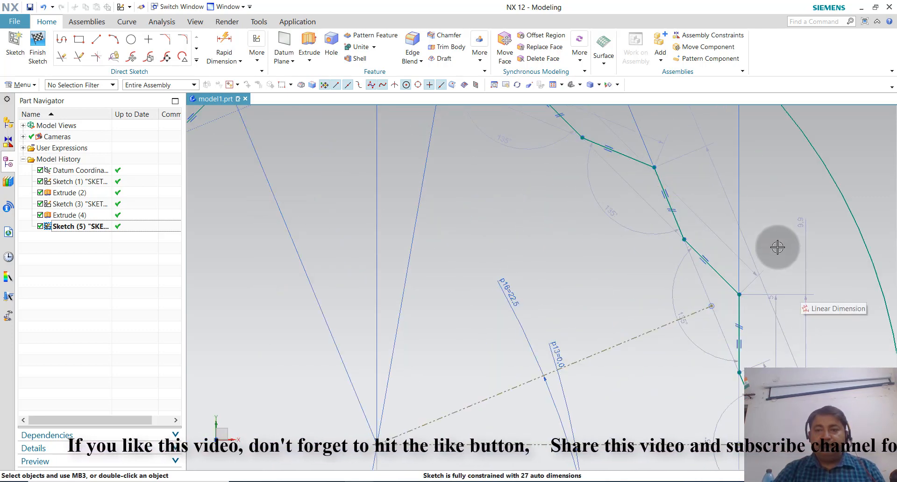
scroll(778, 248, down, 3)
scroll(777, 248, down, 2)
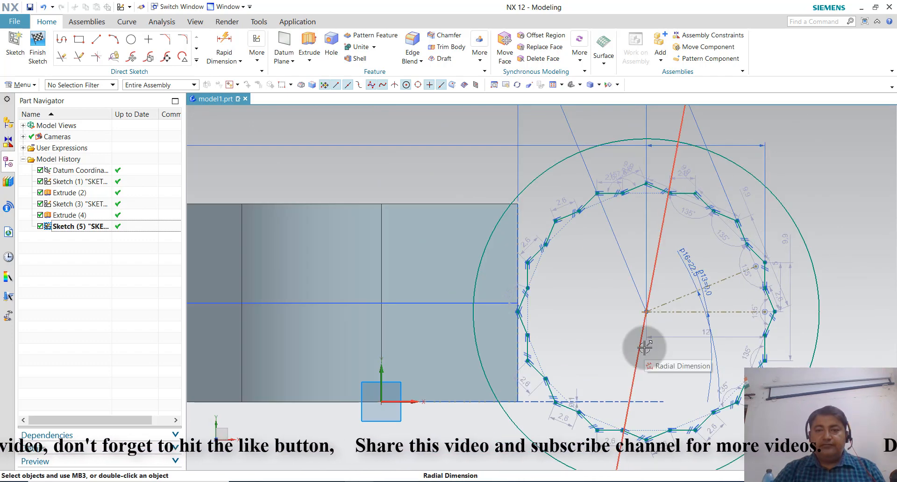
scroll(570, 359, down, 4)
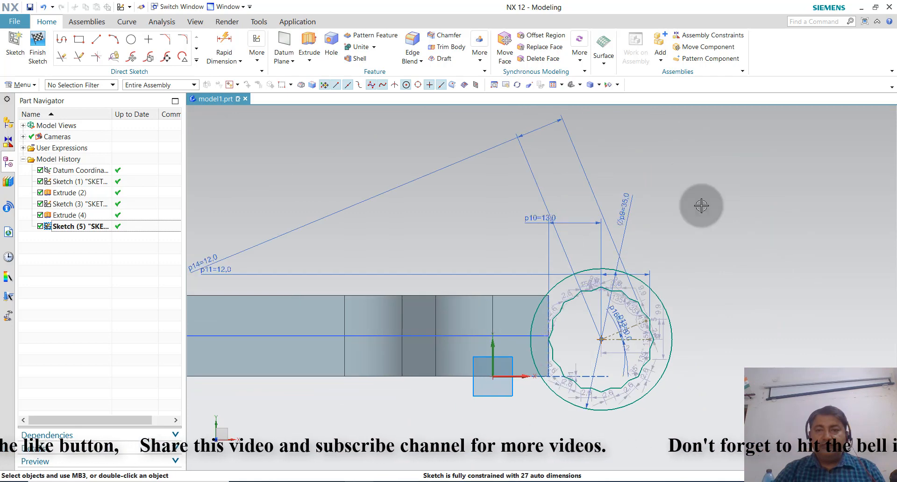
scroll(714, 294, down, 1)
mouse_move(581, 360)
middle_down()
mouse_move(587, 385)
mouse_move(576, 310)
mouse_move(573, 330)
mouse_move(585, 333)
middle_up()
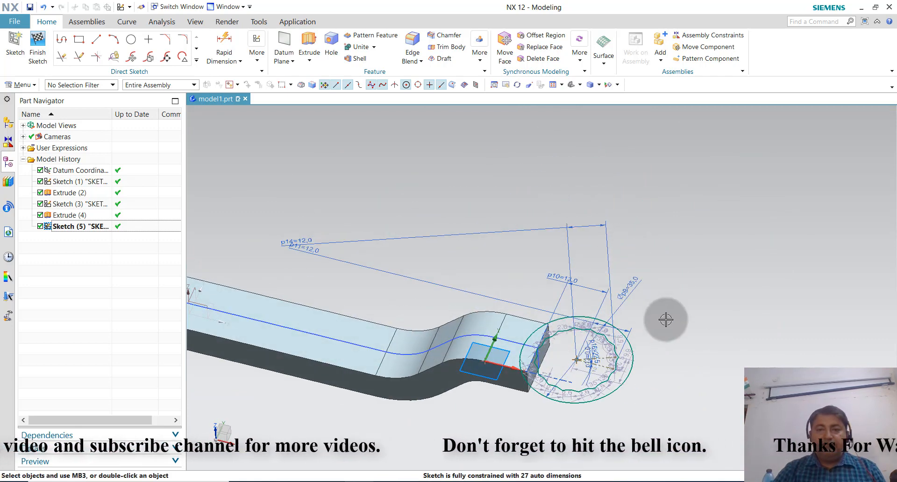
click(38, 47)
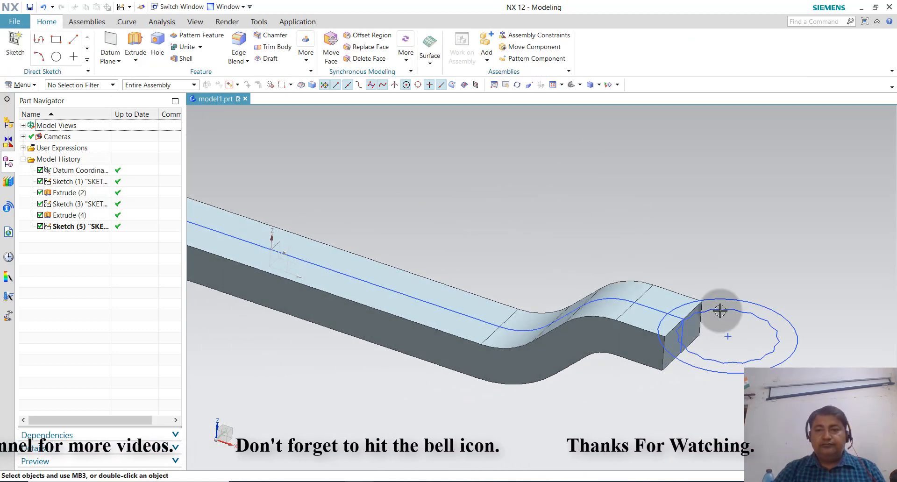
Step: Extrude the second ring's section 15 mm in the reversed, downward direction with Boolean set to None
click(136, 60)
click(149, 74)
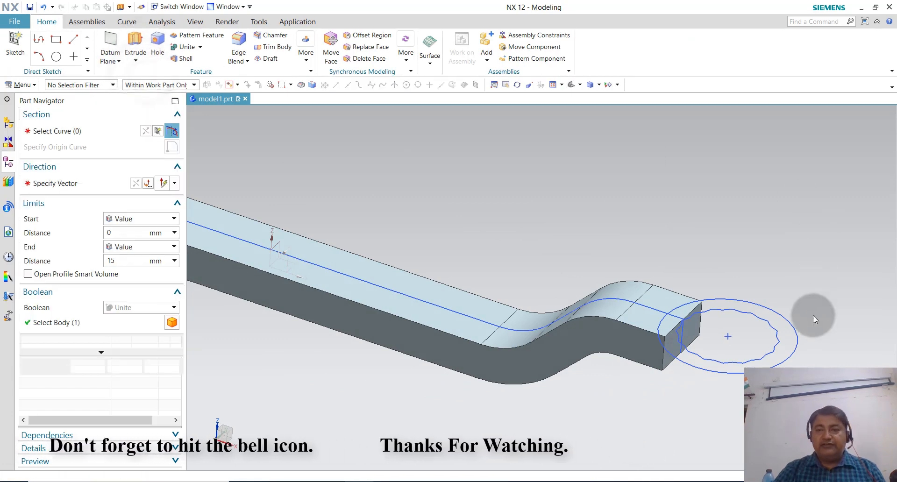
click(778, 348)
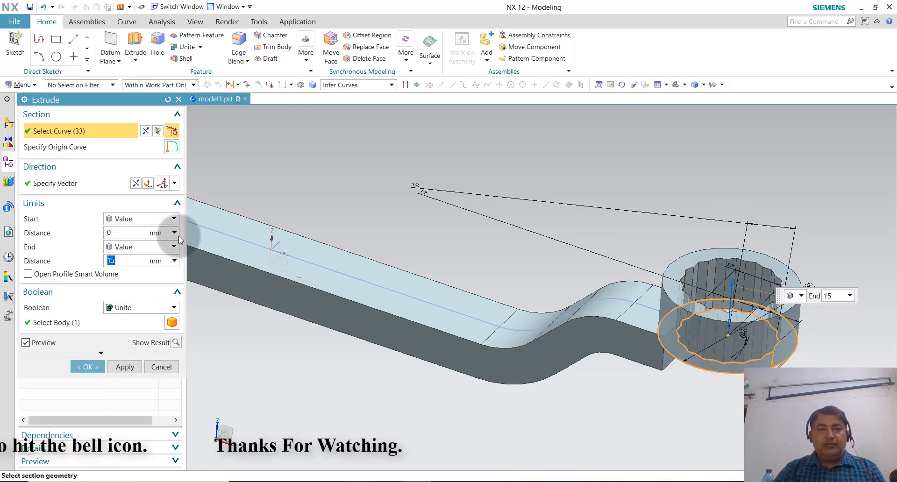
click(136, 184)
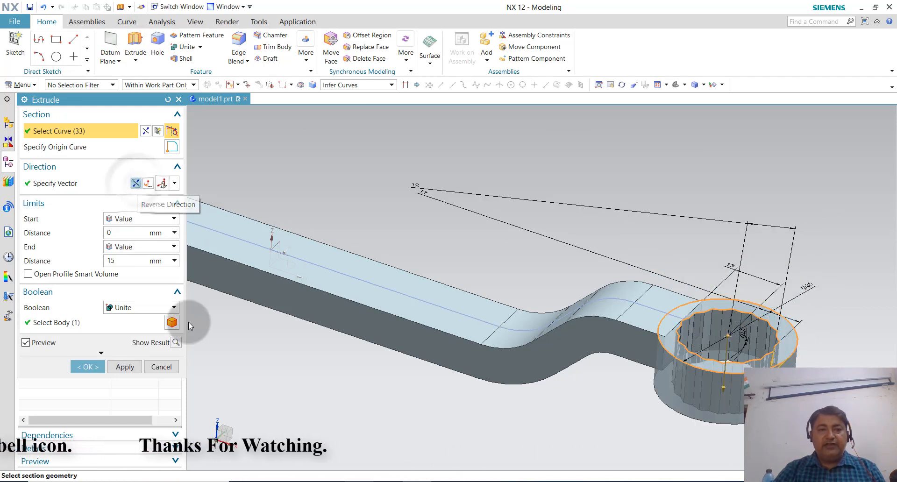
click(154, 308)
click(150, 318)
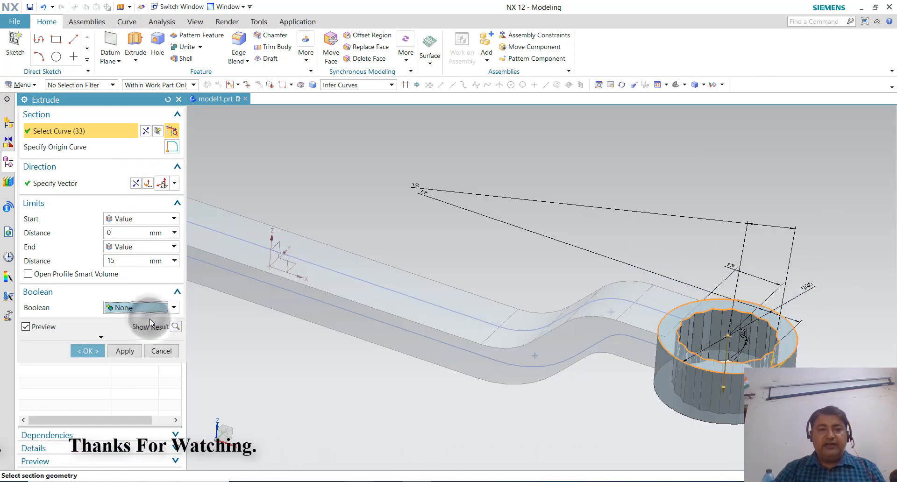
click(126, 352)
click(126, 352)
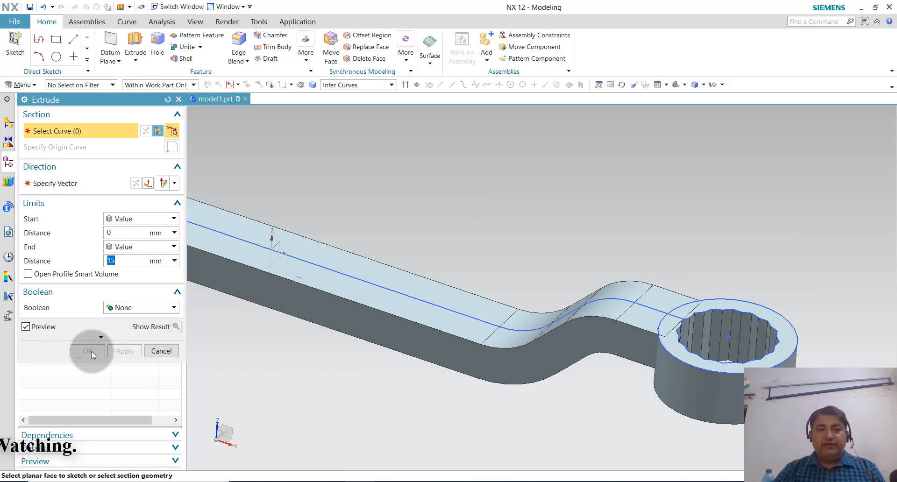
click(155, 351)
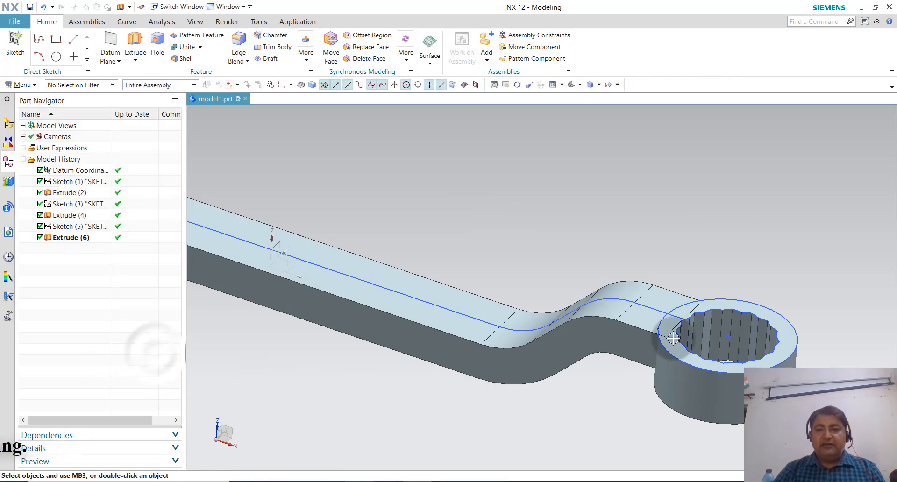
Step: Unite the new ring with the handle, using the ring as target body and the handle as tool body
scroll(669, 317, up, 2)
scroll(689, 243, down, 3)
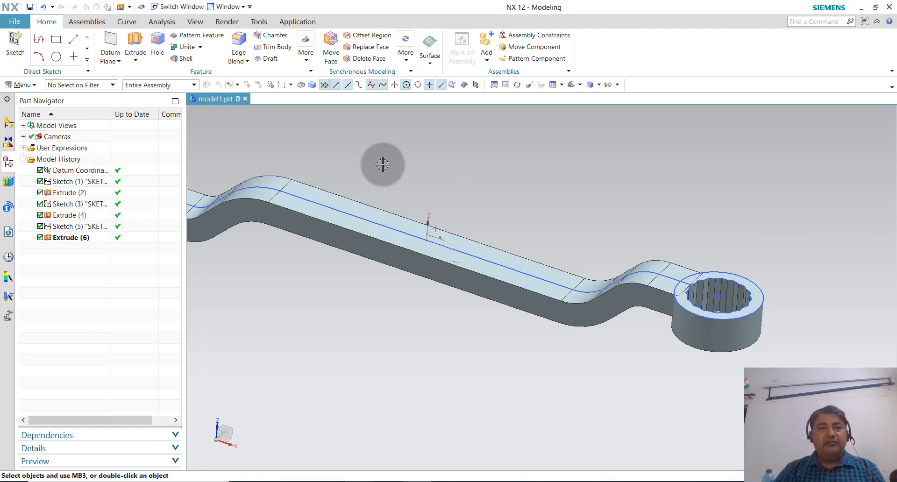
click(187, 48)
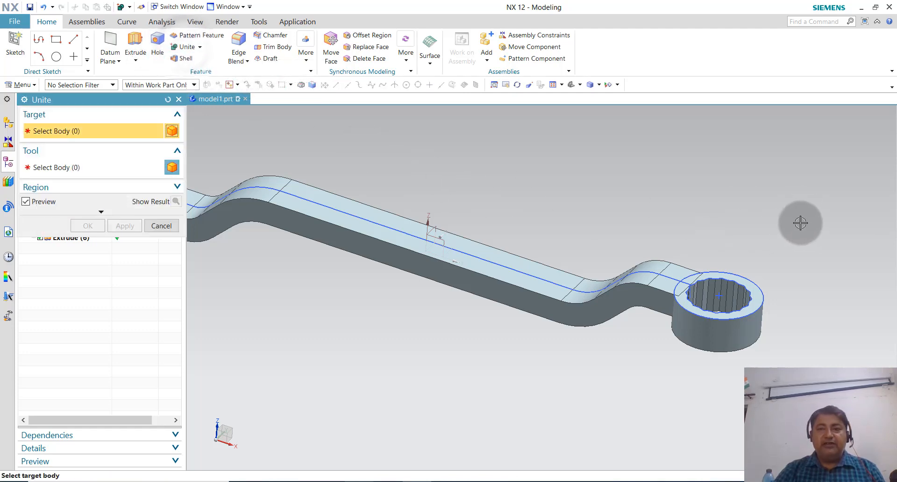
click(715, 276)
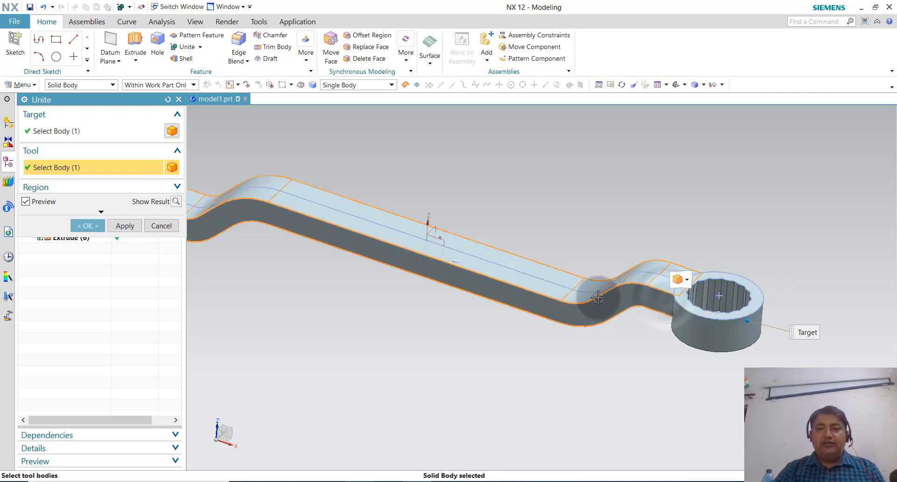
click(88, 226)
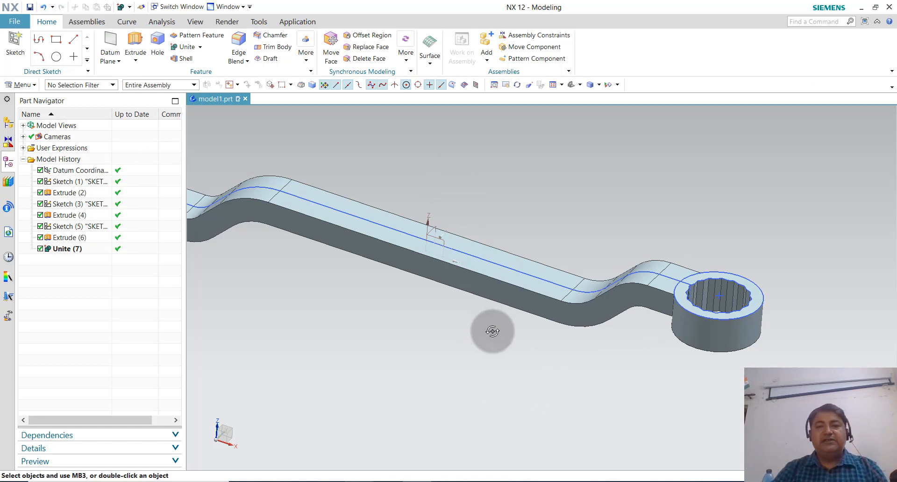
Step: Start a new sketch on the top face of the handle's straight middle section
middle_drag(493, 331, 840, 322)
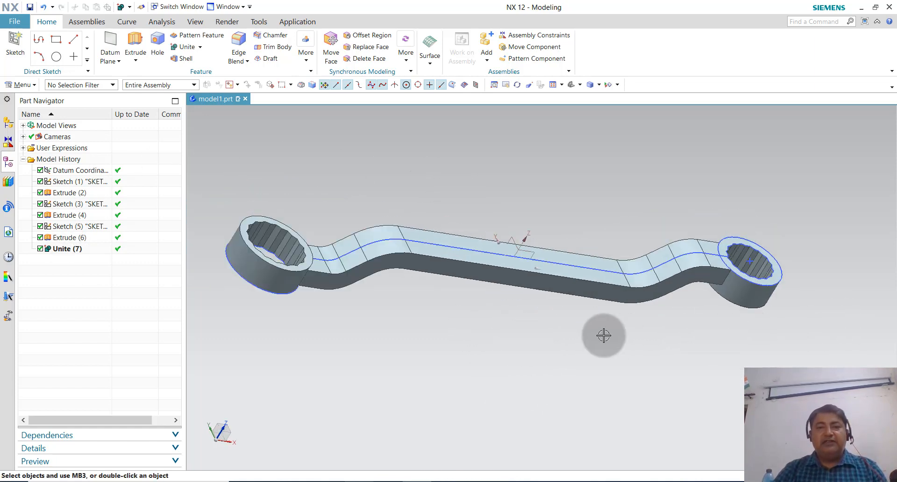
middle_drag(604, 336, 502, 332)
middle_drag(641, 407, 650, 381)
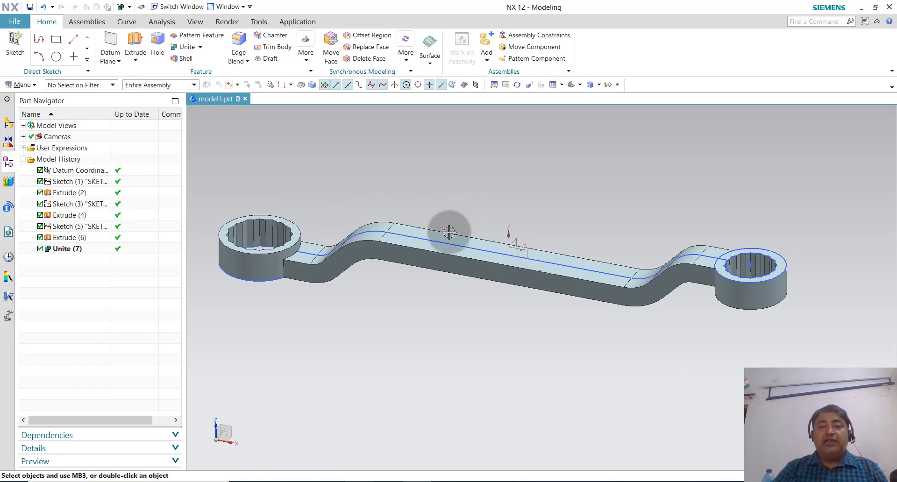
click(15, 45)
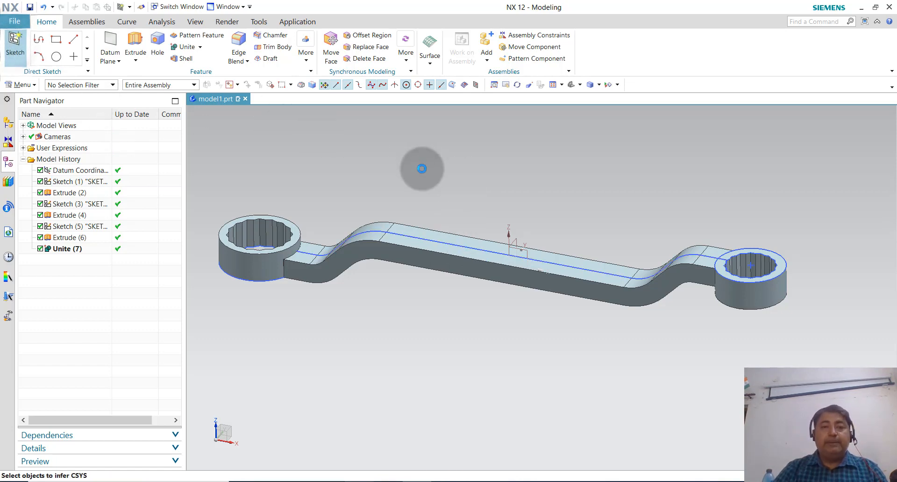
scroll(422, 195, up, 2)
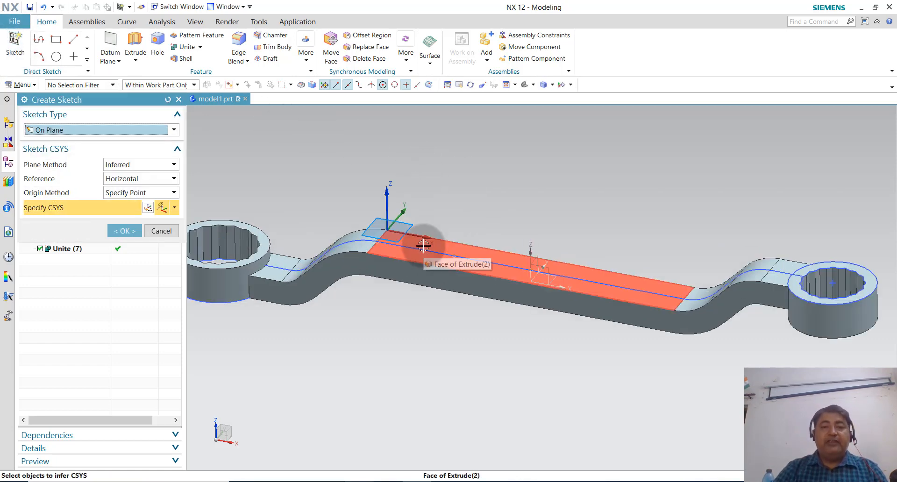
click(423, 246)
click(124, 231)
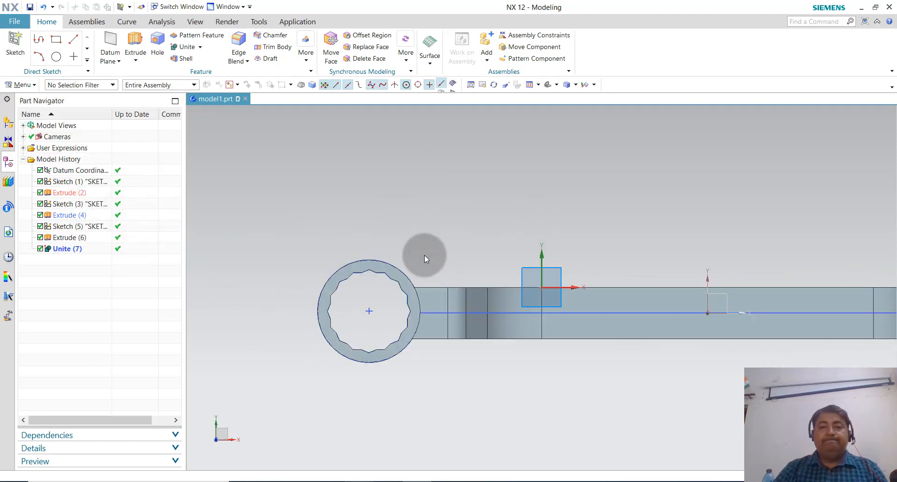
Step: Sketch a centre-based horizontal rectangle about 105 mm long and 10 mm high, centred on the handle's centreline at the datum origin
scroll(440, 271, down, 3)
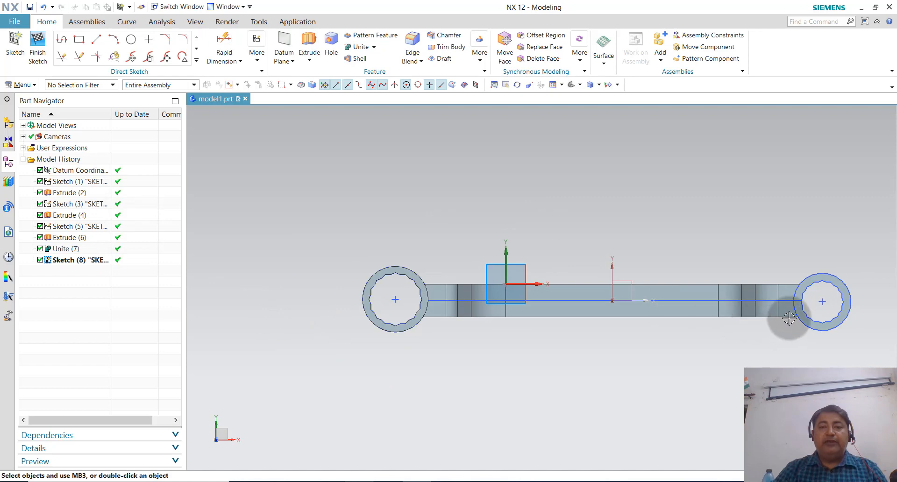
scroll(787, 315, up, 3)
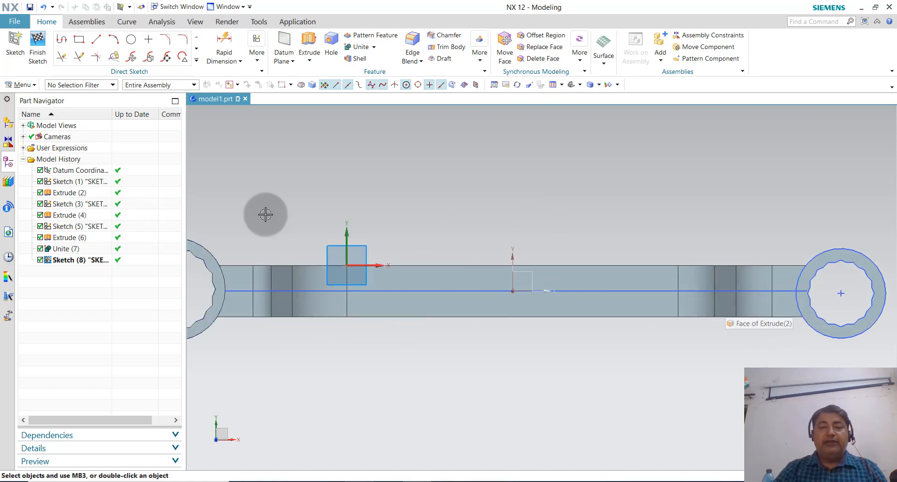
click(197, 61)
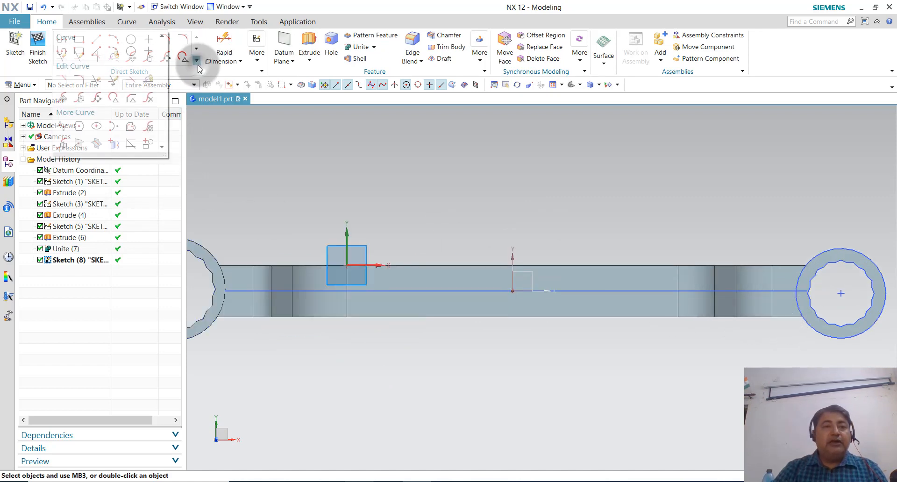
click(233, 159)
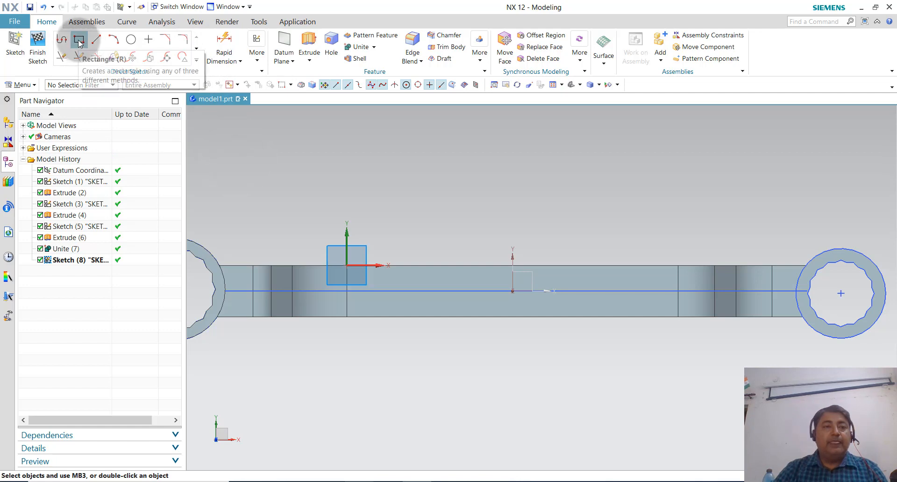
click(79, 41)
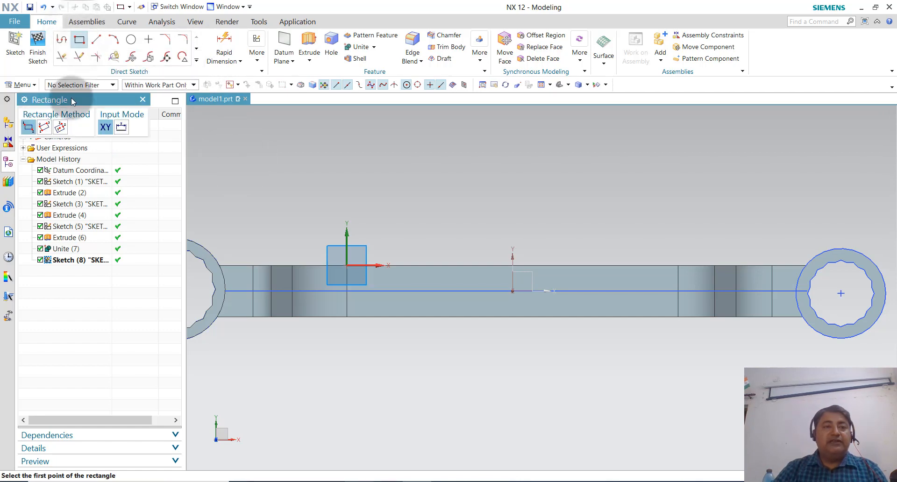
click(61, 127)
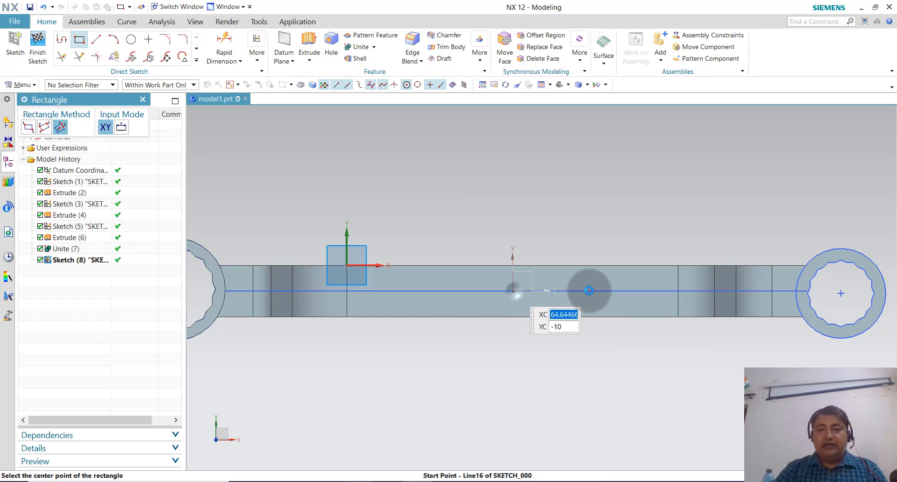
click(513, 291)
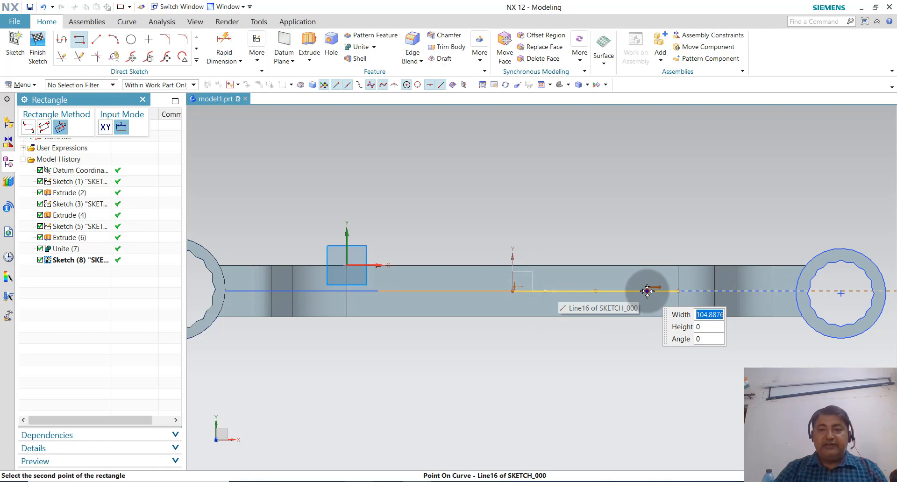
click(647, 290)
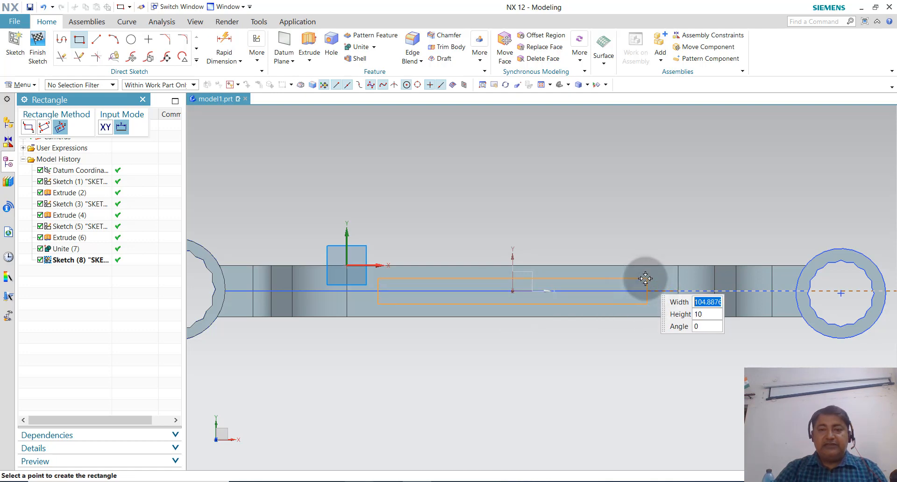
click(645, 279)
key(Escape)
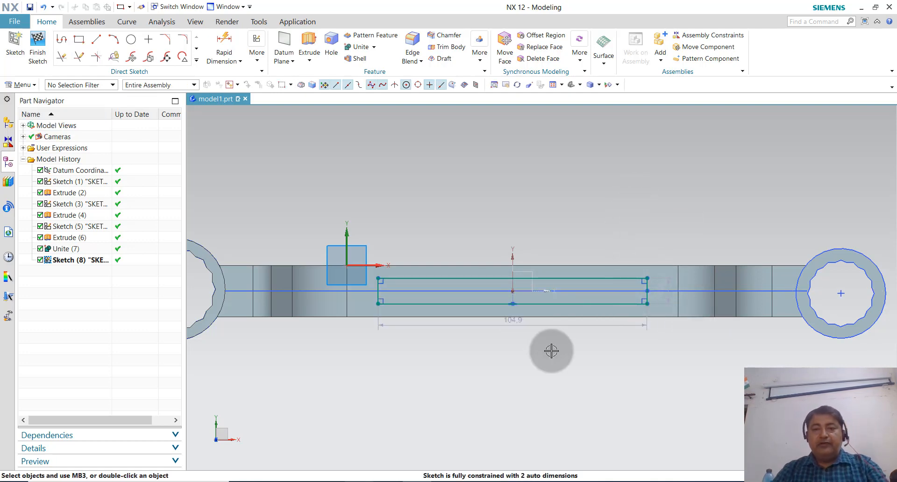
Step: Set the rectangle's length to 150 mm and its height to 8 mm
click(516, 323)
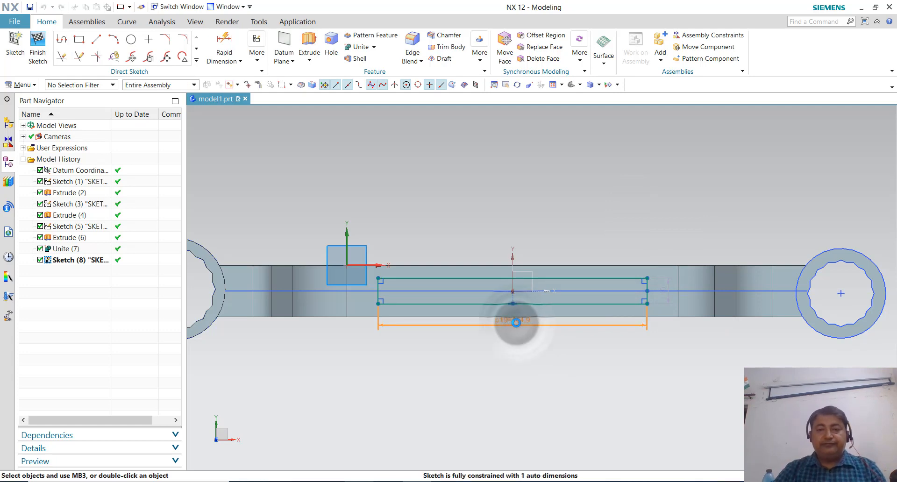
double_click(515, 322)
text(15)
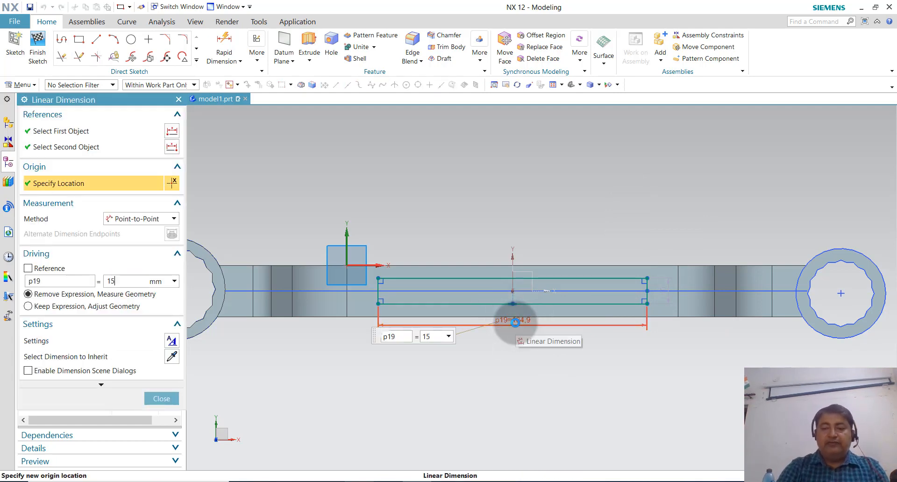
text(0)
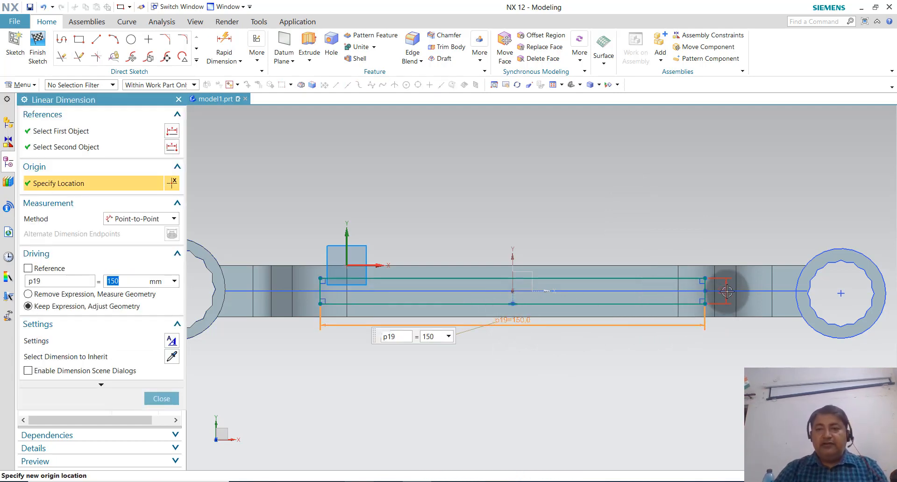
double_click(721, 291)
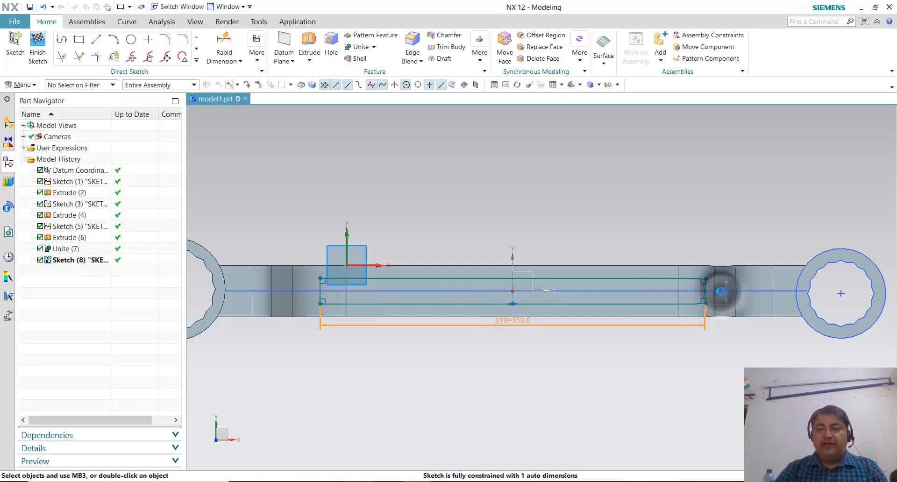
text(8)
key(Return)
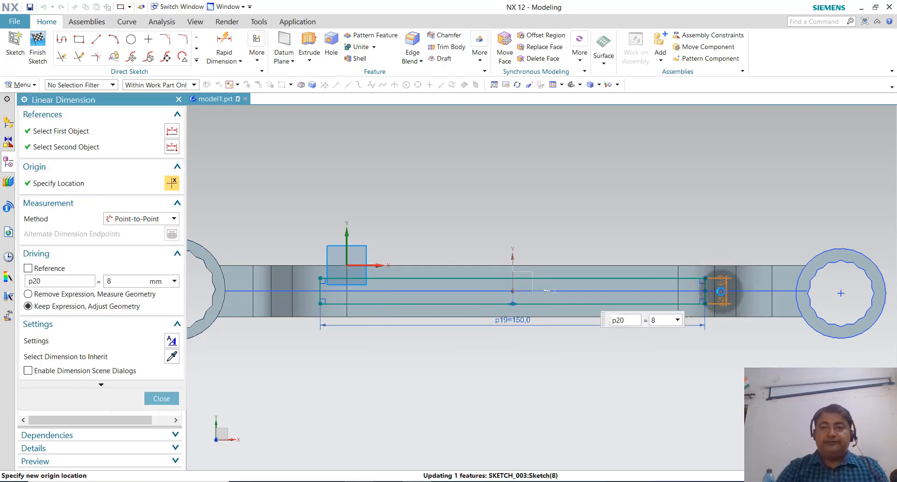
click(157, 398)
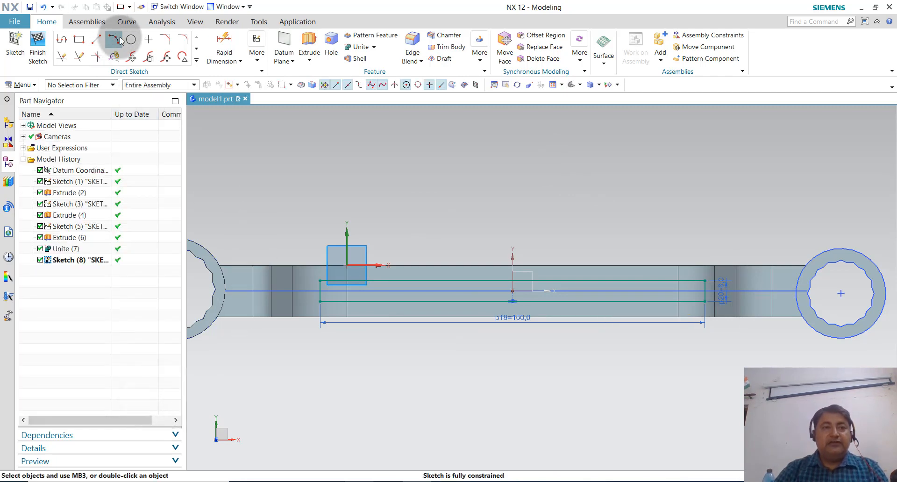
Step: Draw an 8 mm diameter circle centred on the midpoint of each short side of the slot rectangle
click(132, 40)
scroll(335, 295, up, 4)
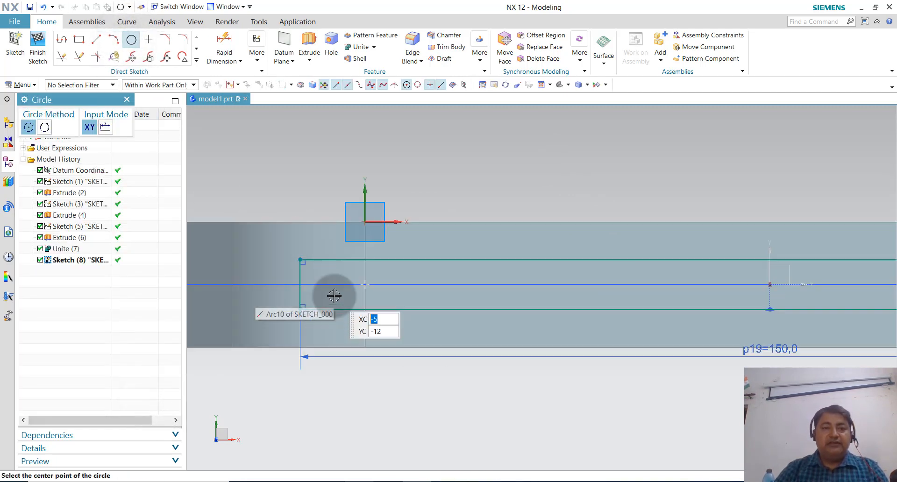
click(299, 284)
click(299, 260)
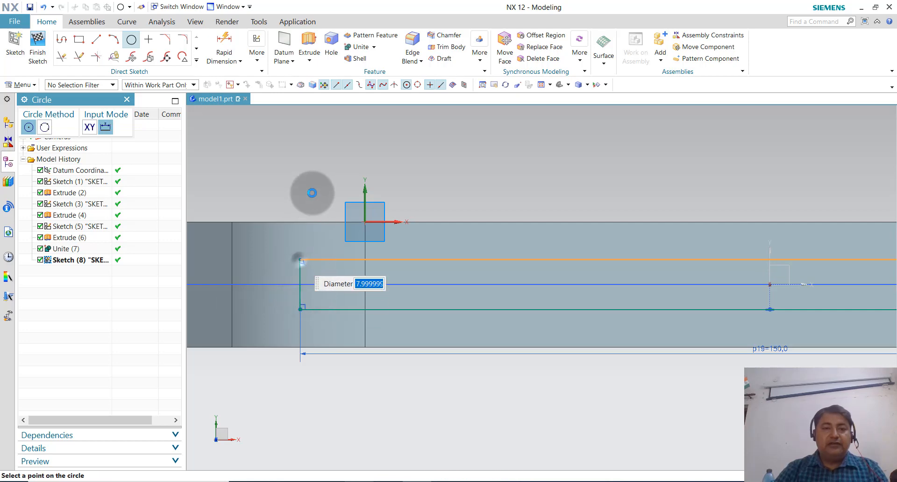
scroll(263, 263, down, 3)
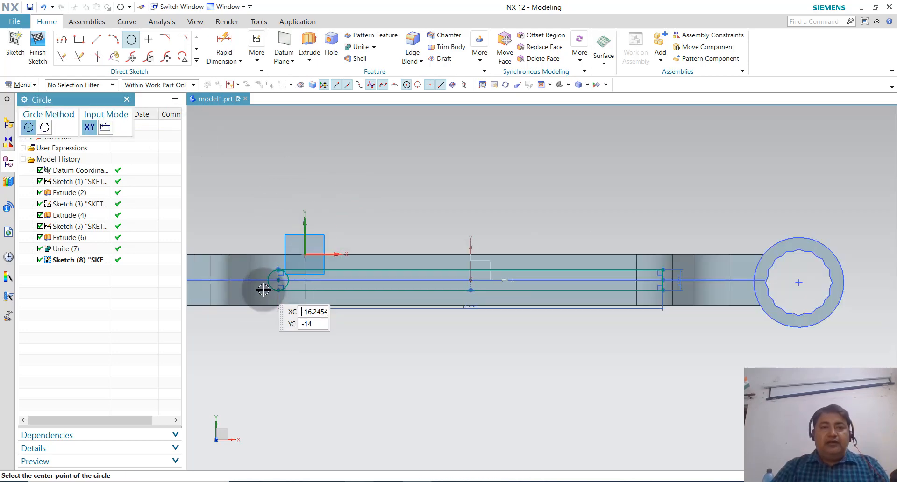
scroll(584, 288, up, 5)
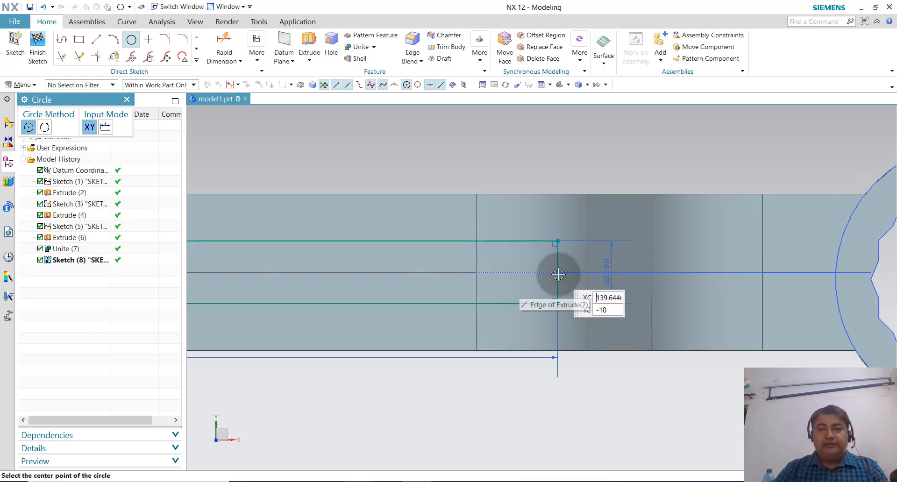
click(558, 272)
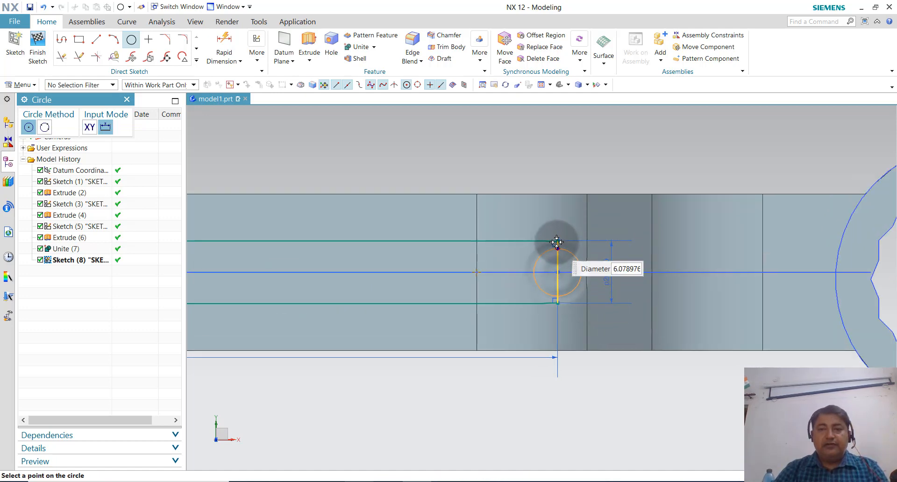
text(8)
key(Return)
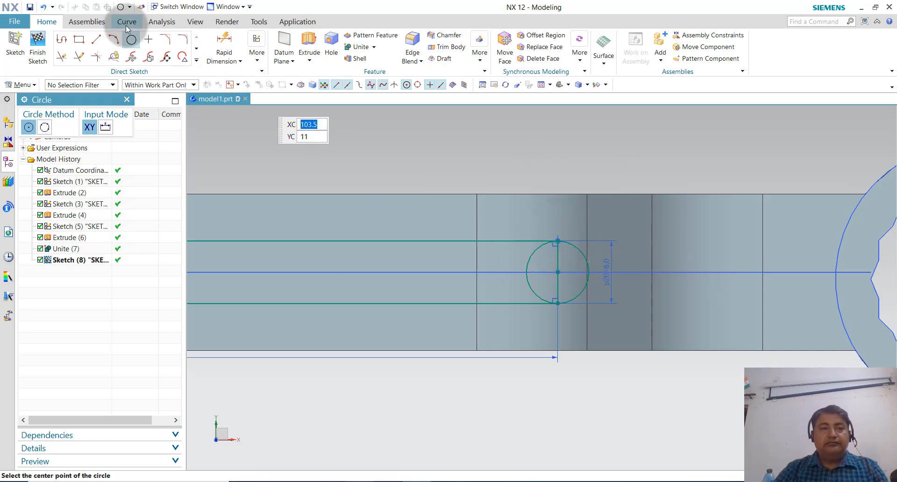
key(Escape)
Step: Trim away the inner half of both circles and the rectangle's two short sides to leave a round-ended slot outline
key(t)
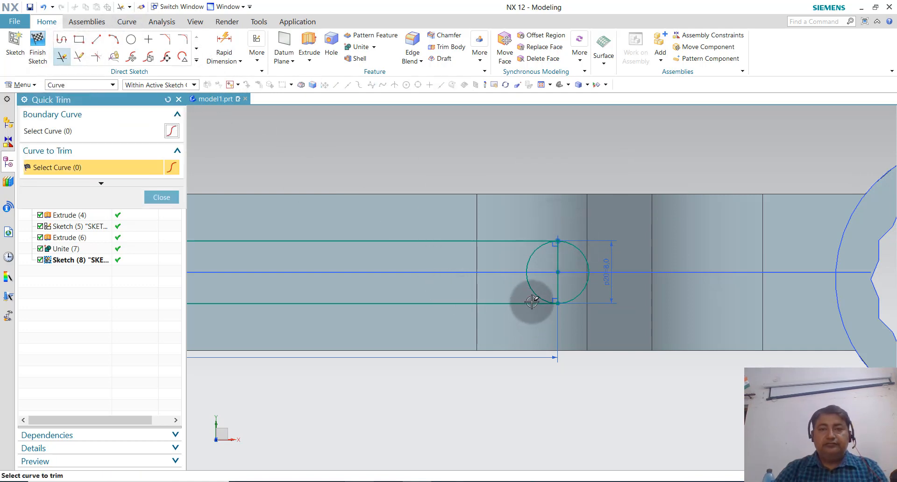
click(532, 293)
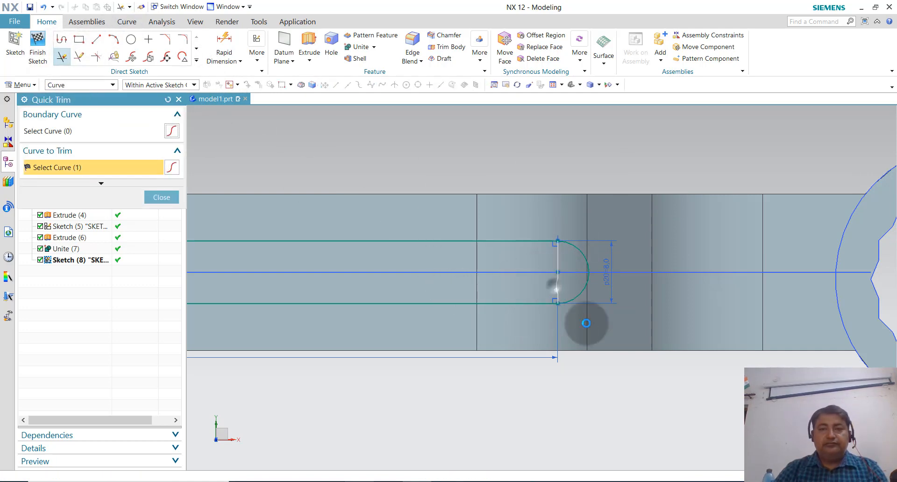
scroll(650, 335, down, 5)
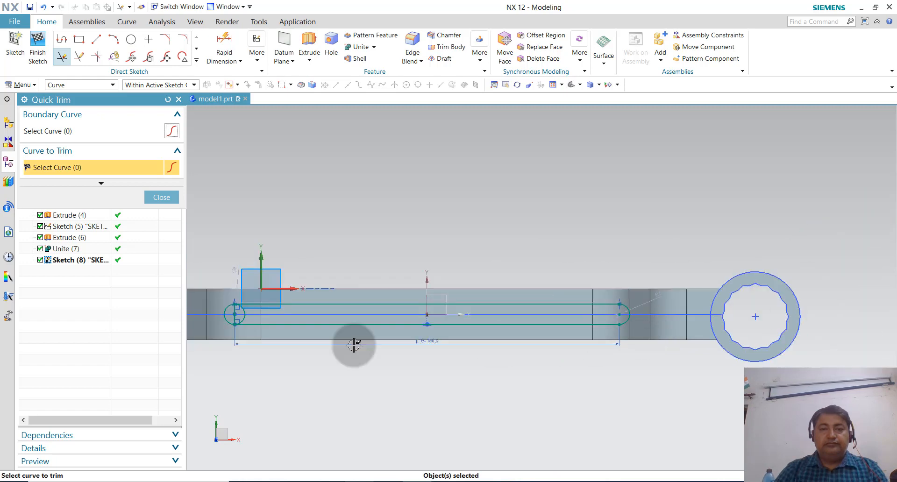
scroll(221, 321, up, 3)
scroll(265, 318, up, 2)
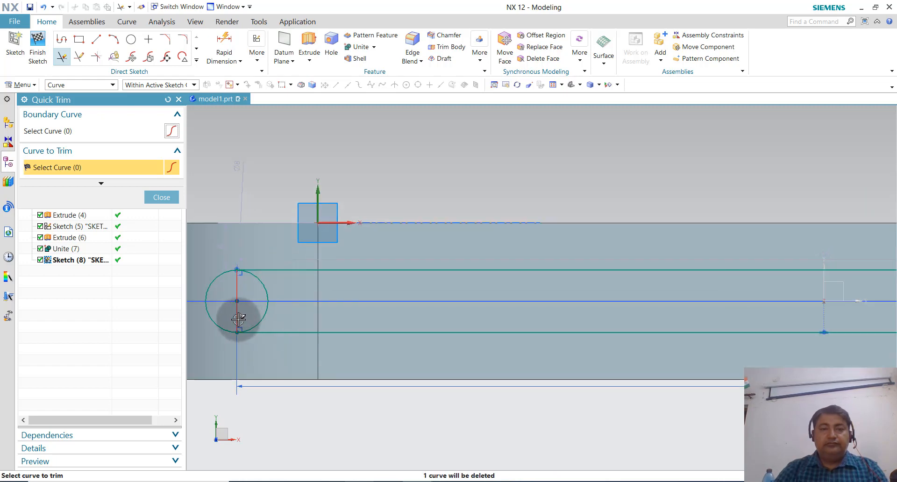
click(239, 318)
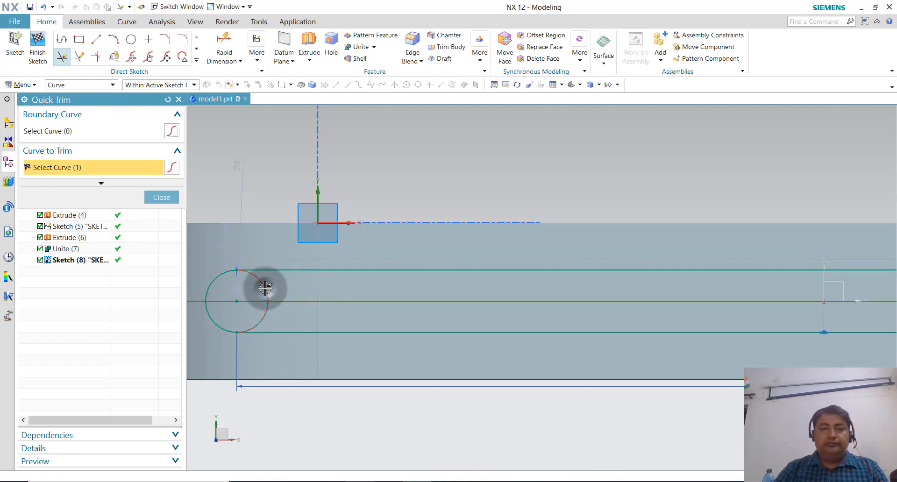
click(157, 195)
Step: Finish the sketch and extrude the slot profile with a 15 mm symmetric value, subtracting it from the spanner body
scroll(351, 390, down, 4)
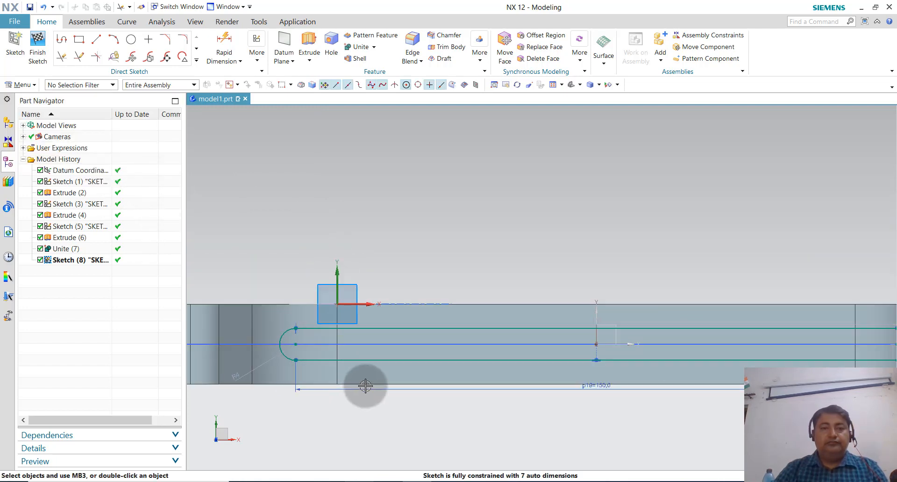
mouse_move(421, 407)
middle_down()
mouse_move(427, 371)
mouse_move(380, 330)
middle_up()
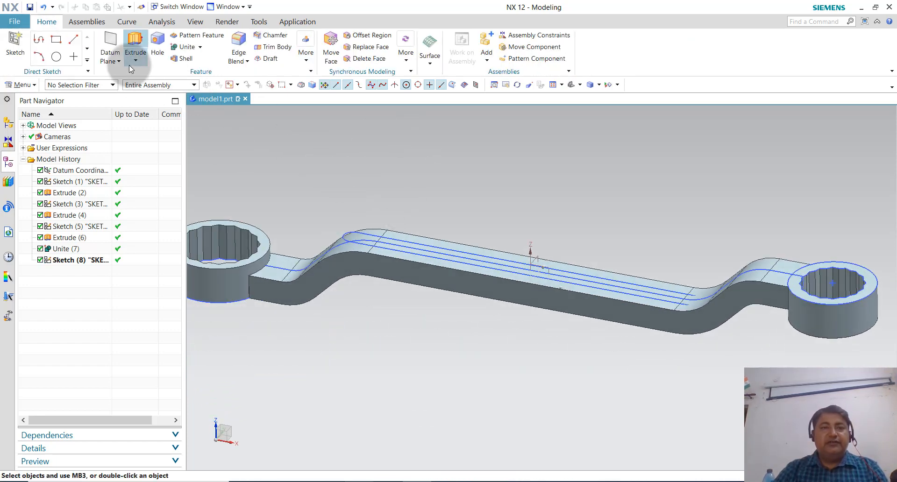
click(136, 77)
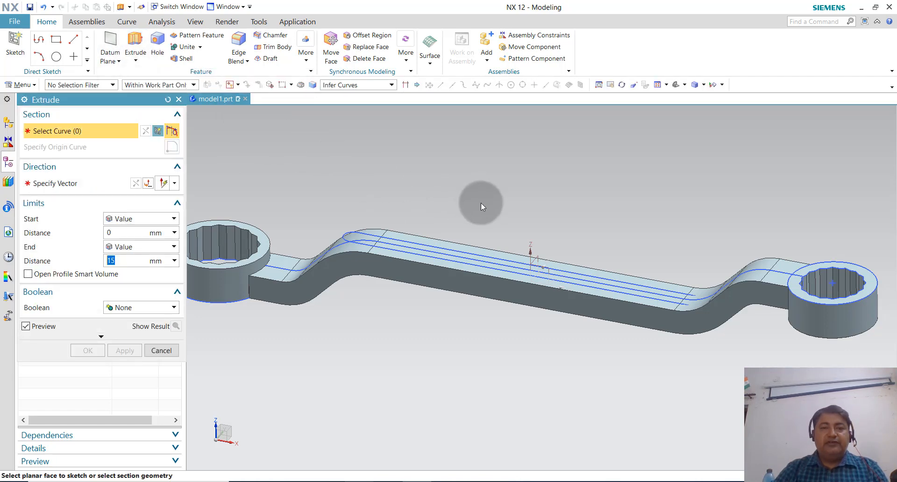
click(354, 231)
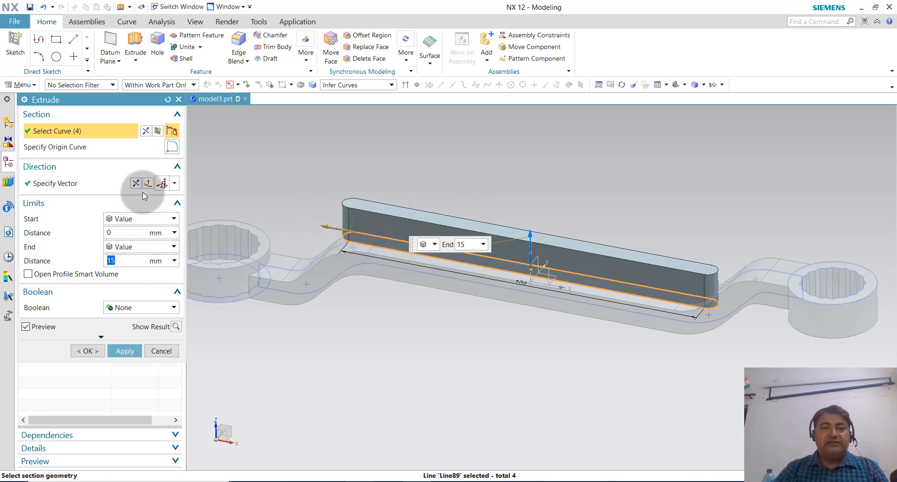
click(164, 247)
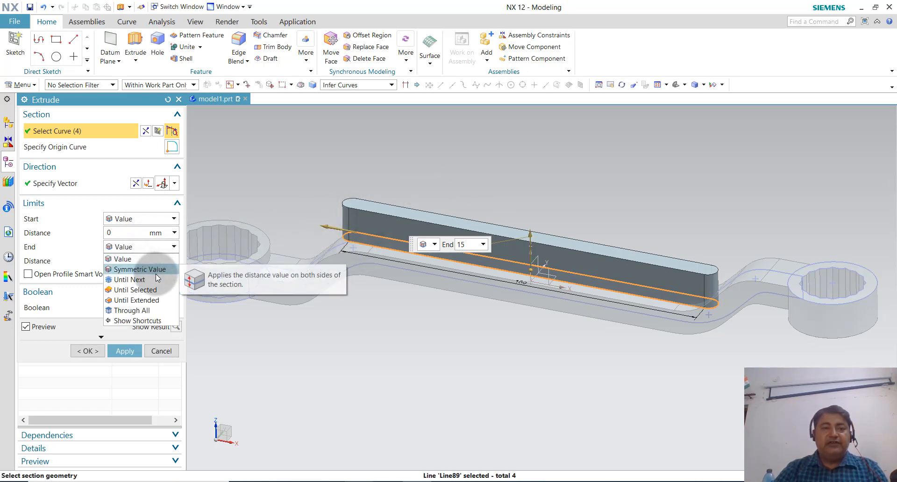
click(156, 273)
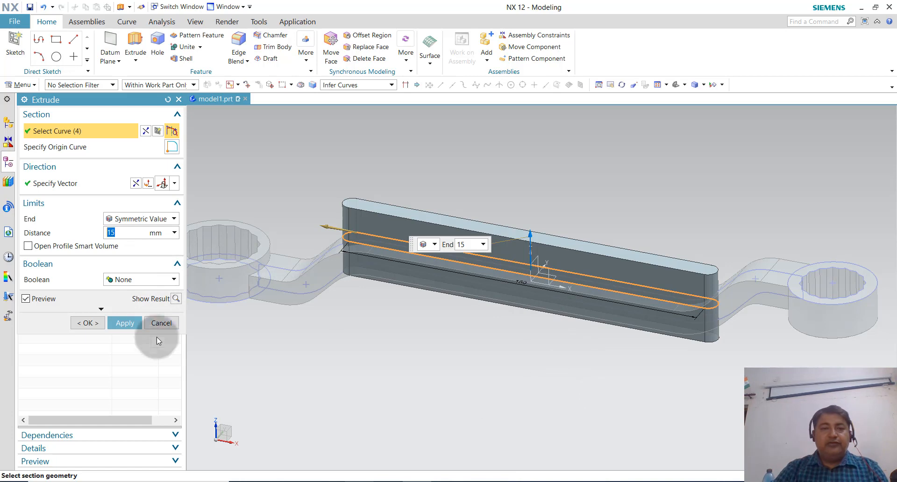
click(161, 279)
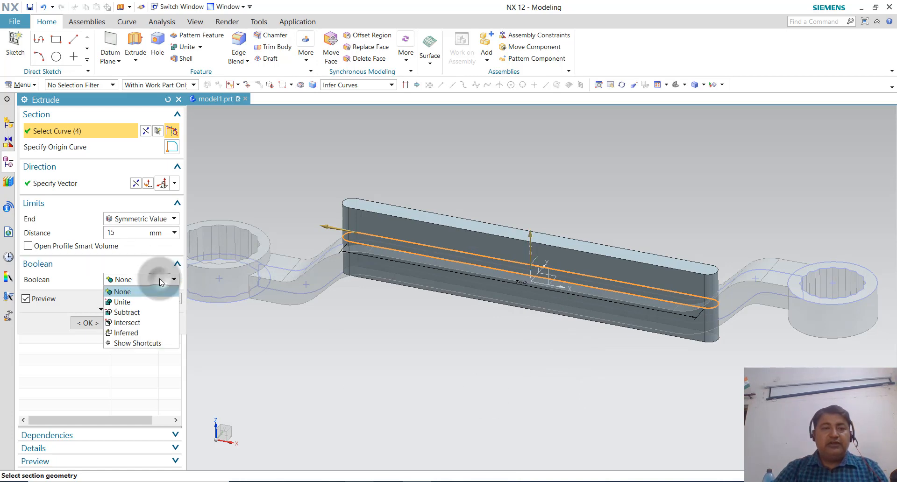
click(141, 311)
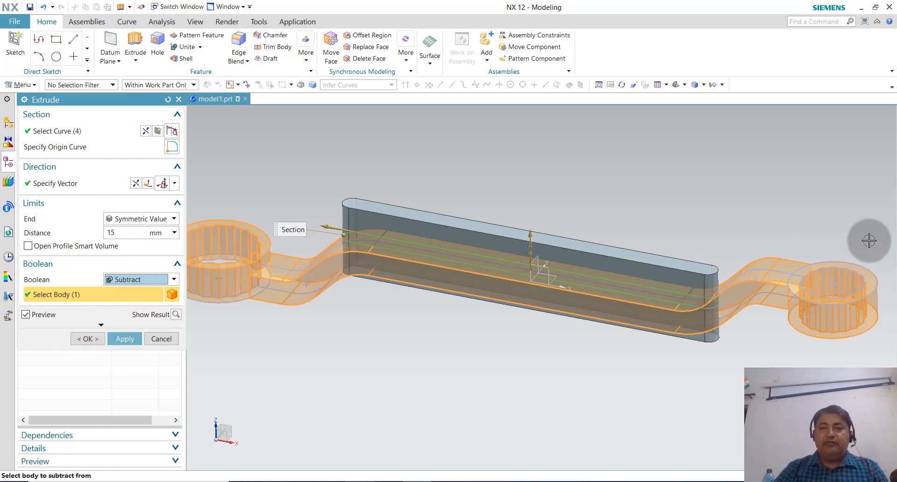
click(99, 339)
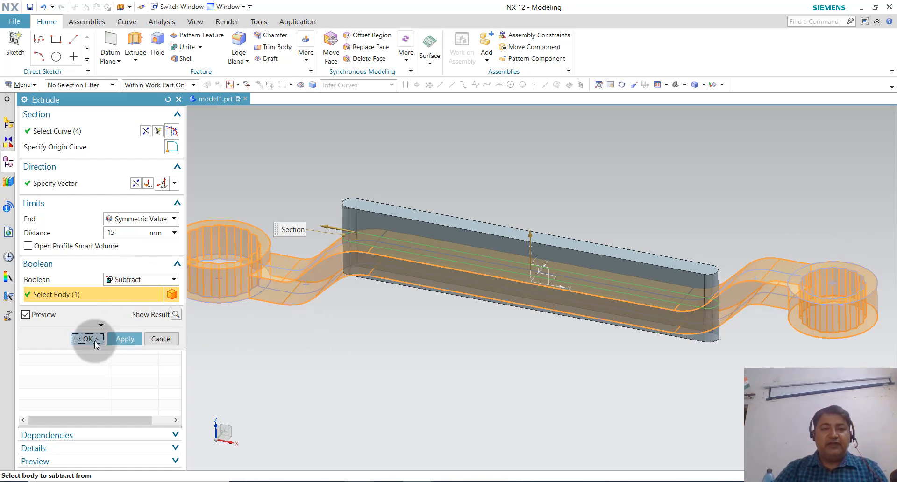
middle_drag(440, 359, 455, 371)
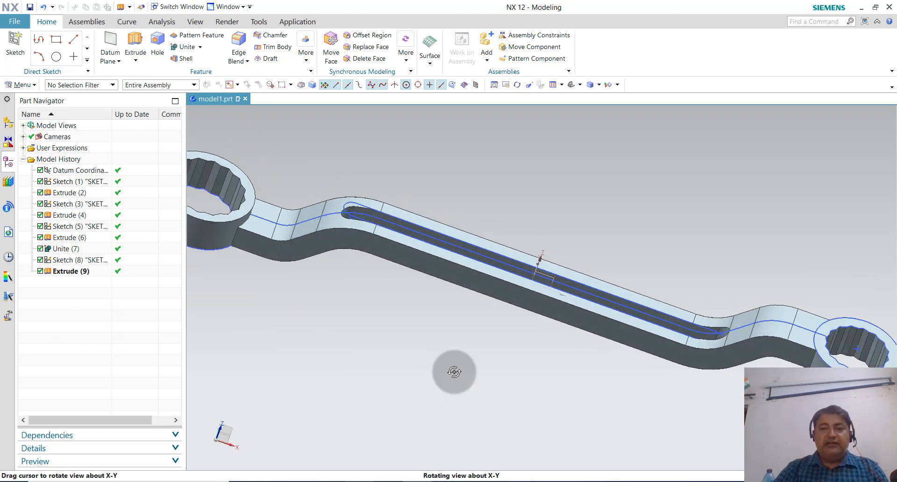
scroll(523, 357, down, 2)
scroll(523, 358, up, 1)
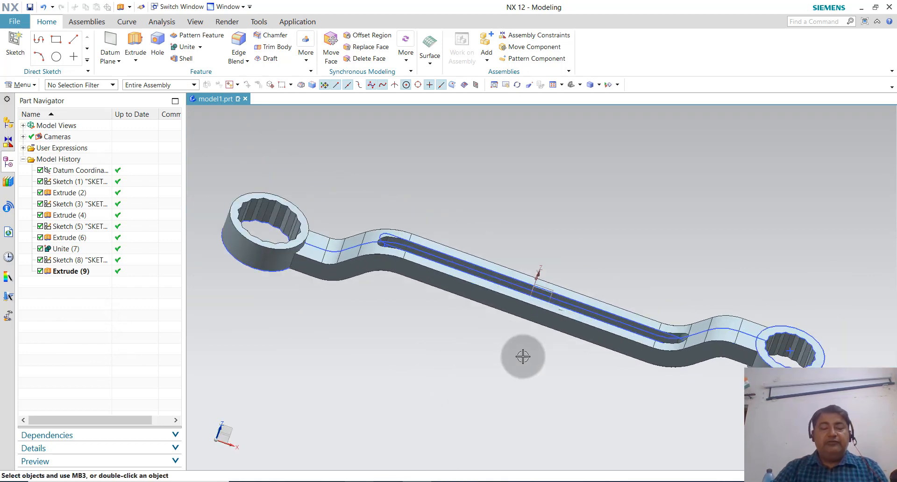
scroll(523, 357, down, 1)
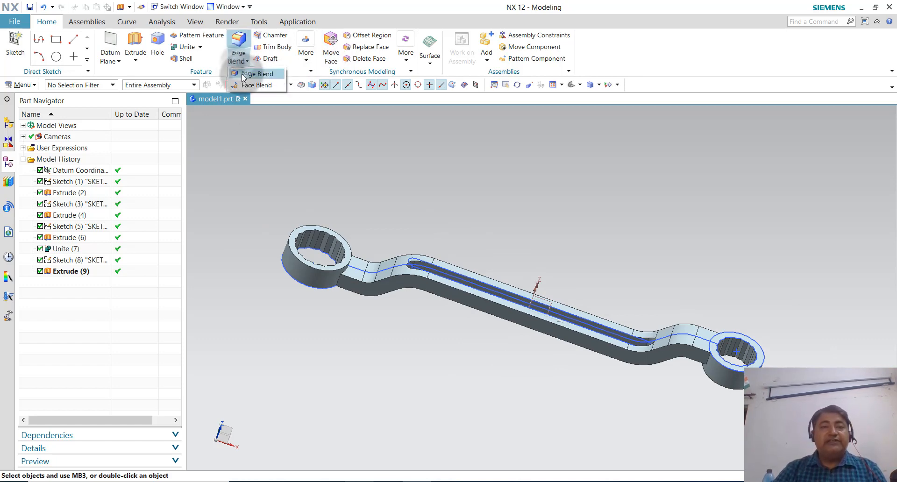
click(326, 143)
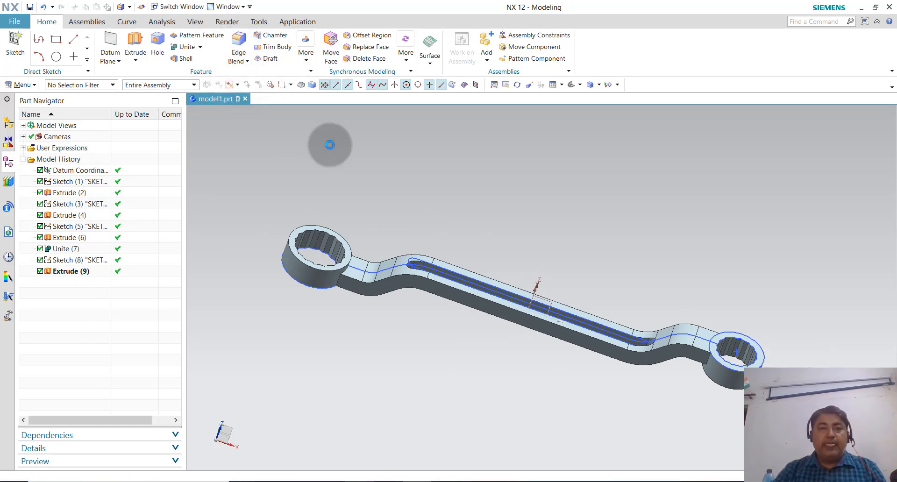
click(148, 173)
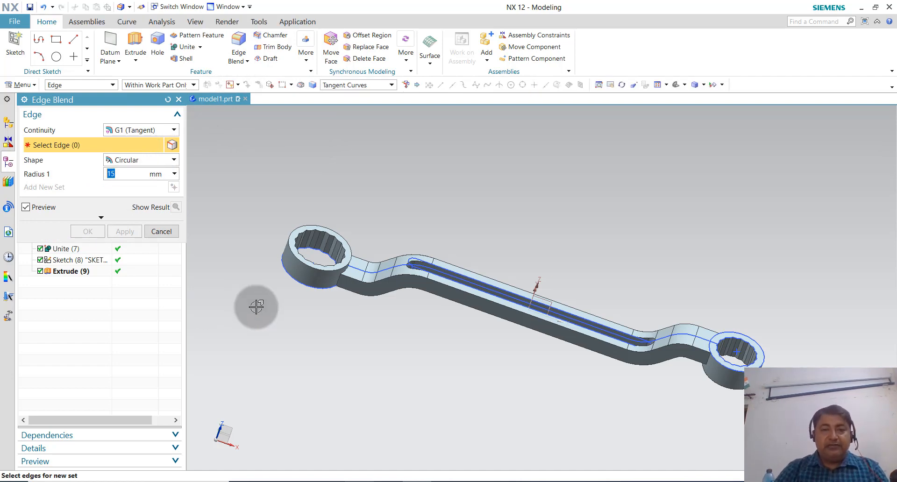
scroll(345, 301, down, 3)
click(334, 262)
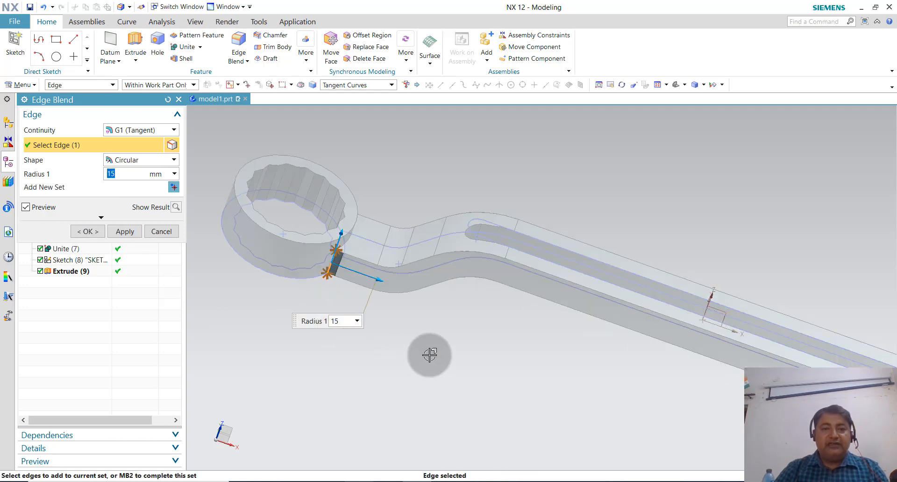
middle_drag(410, 345, 387, 324)
scroll(381, 320, down, 5)
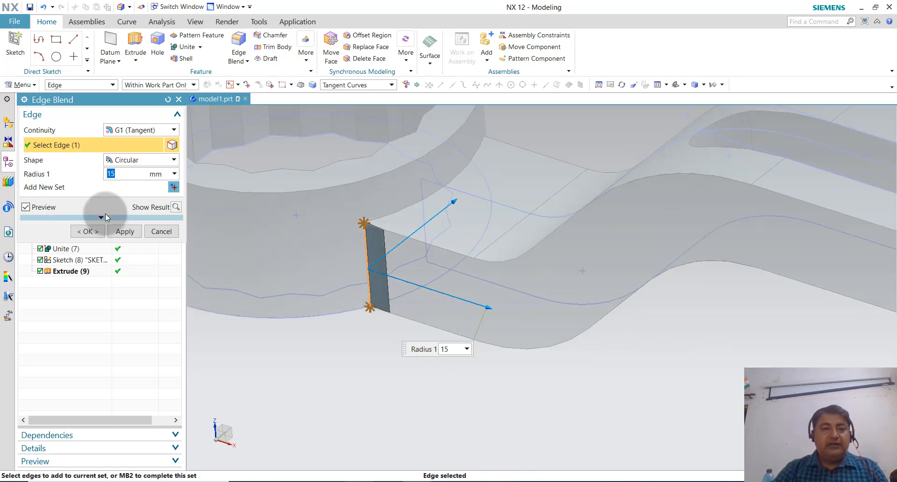
click(165, 228)
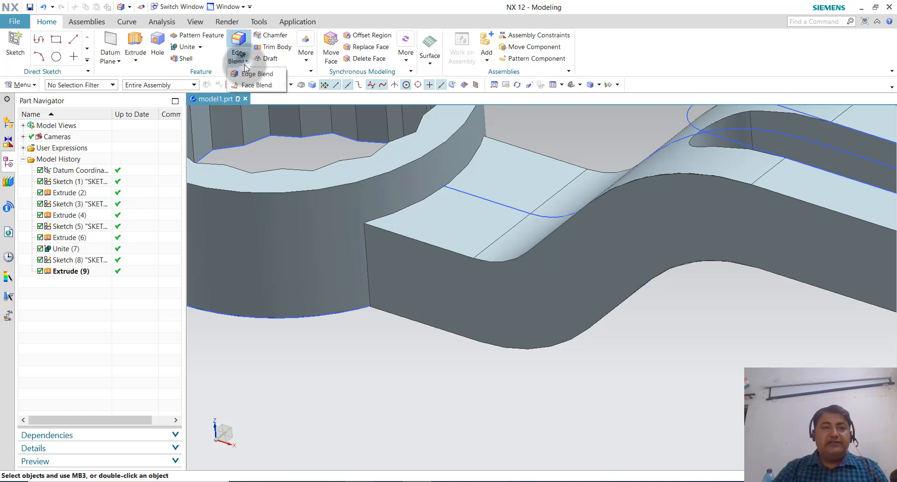
click(250, 75)
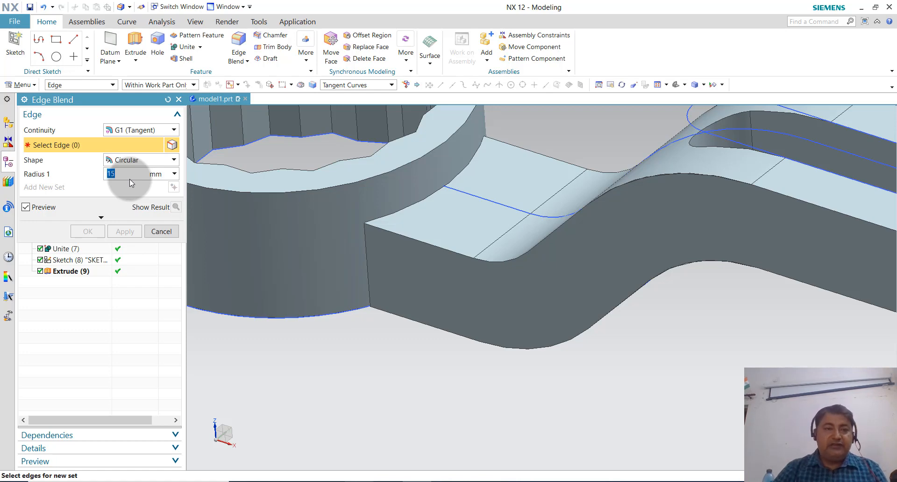
click(369, 289)
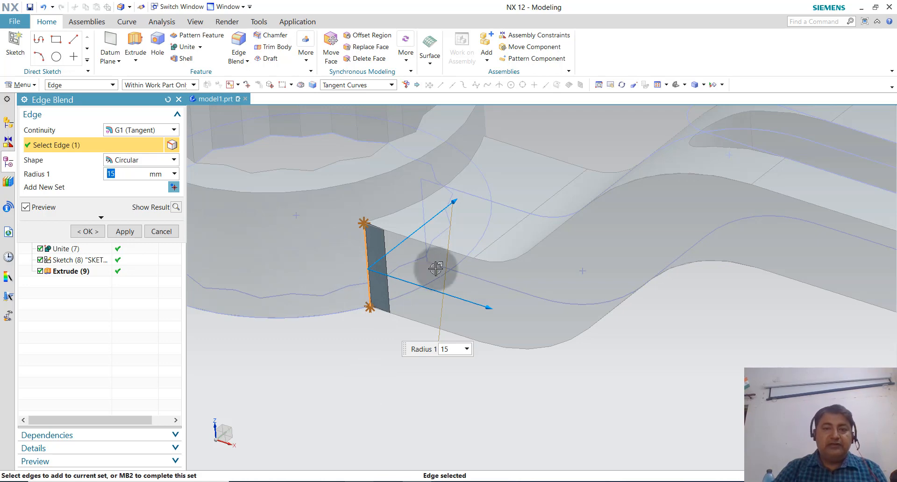
drag(453, 199, 389, 250)
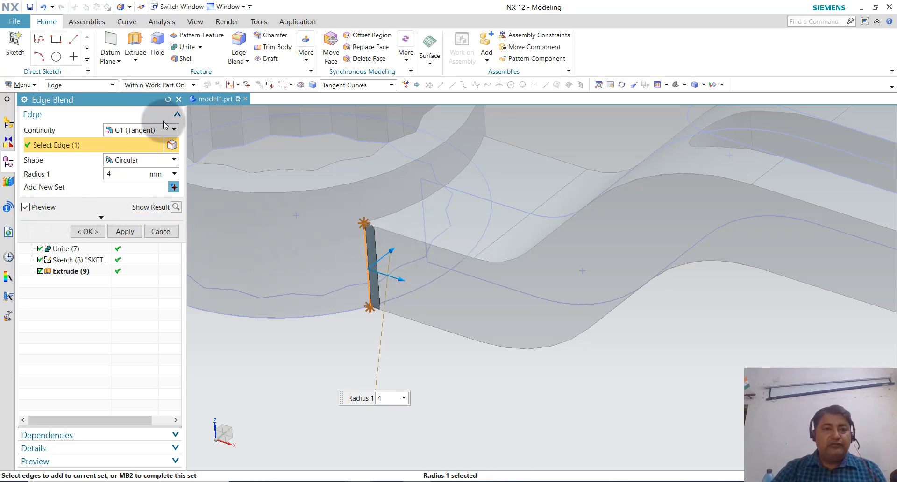
click(179, 99)
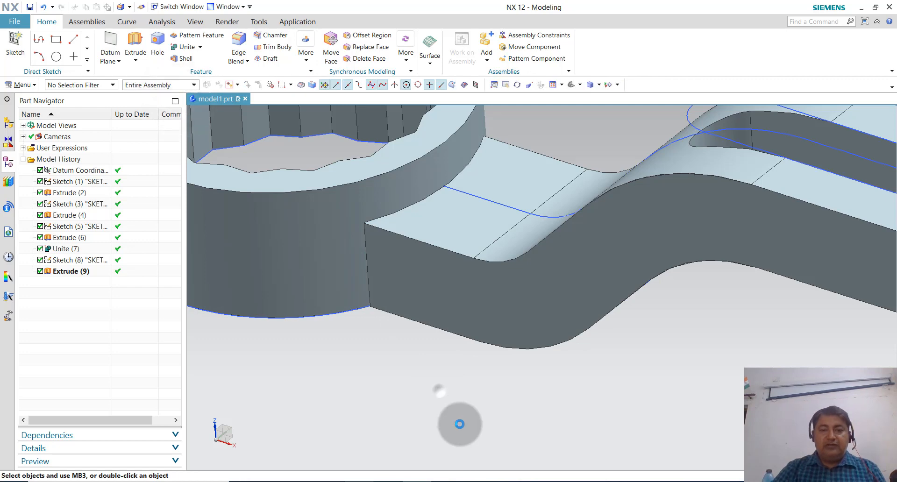
Step: Start an edge blend with a 15 mm radius on the two edges where the larger ring's outer wall meets the handle sides
click(446, 481)
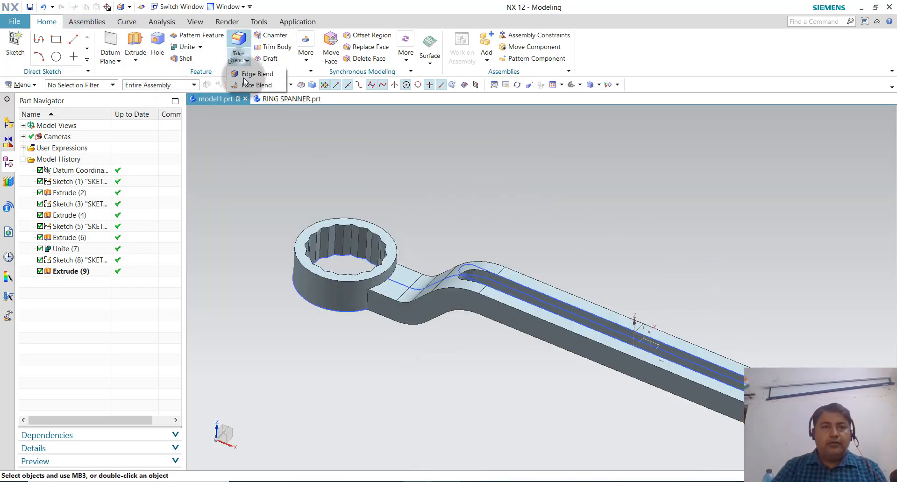
click(298, 189)
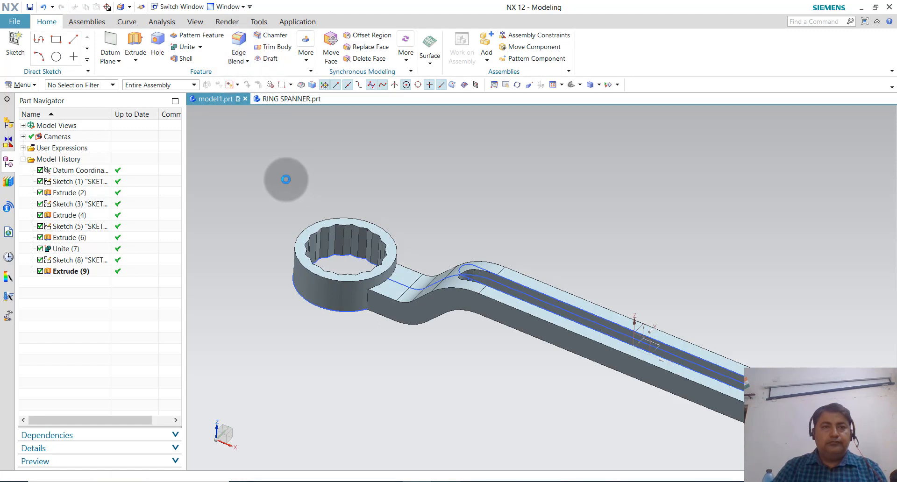
scroll(373, 329, up, 2)
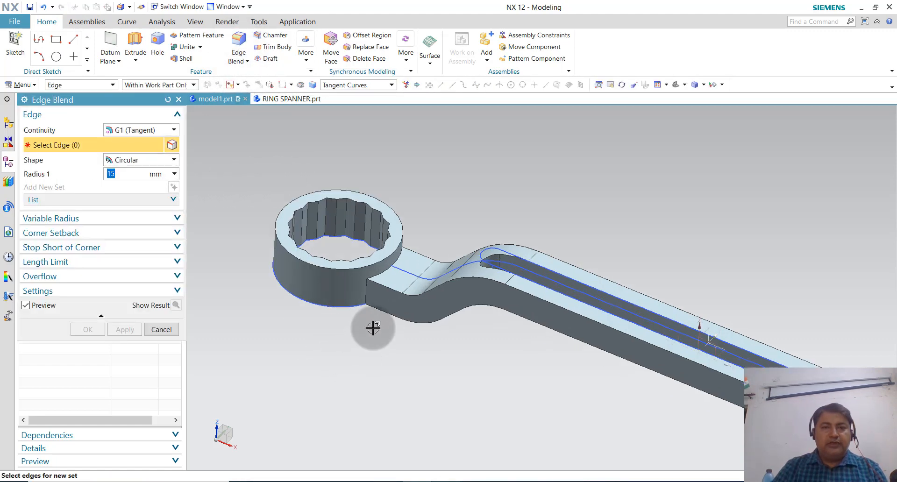
click(367, 289)
middle_click(391, 354)
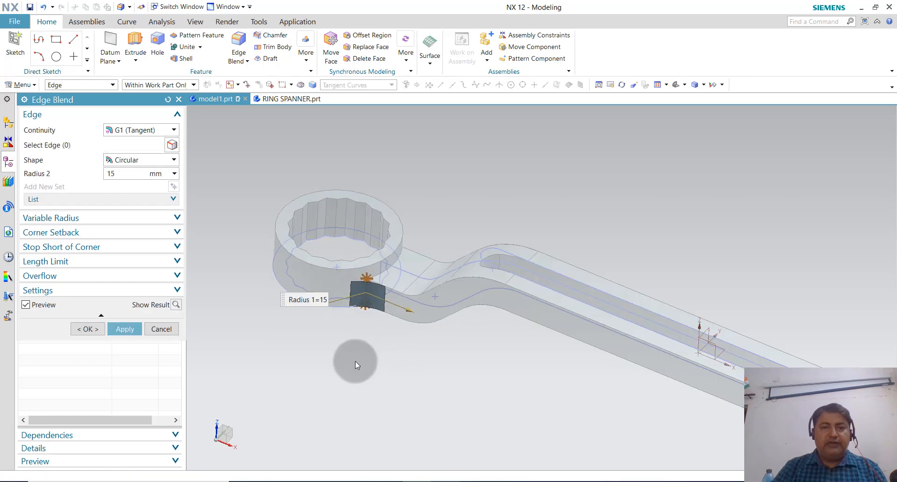
scroll(321, 341, down, 2)
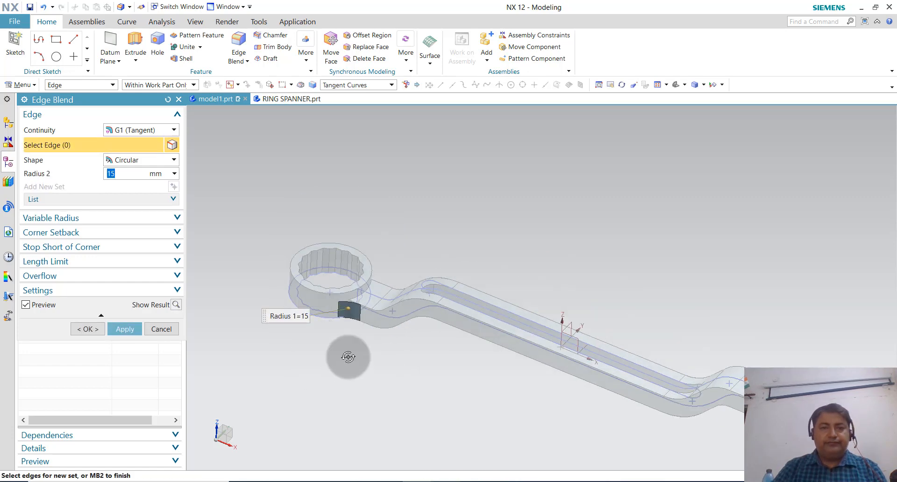
middle_drag(344, 361, 523, 343)
scroll(748, 231, up, 2)
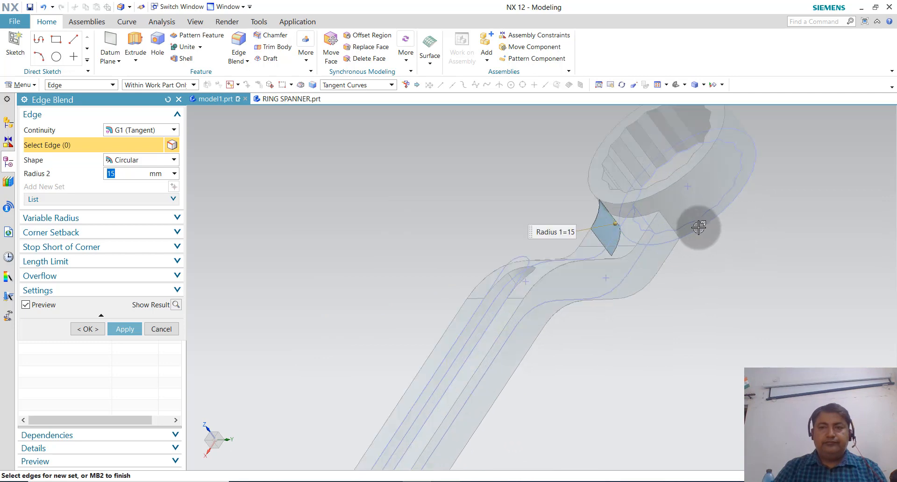
click(675, 278)
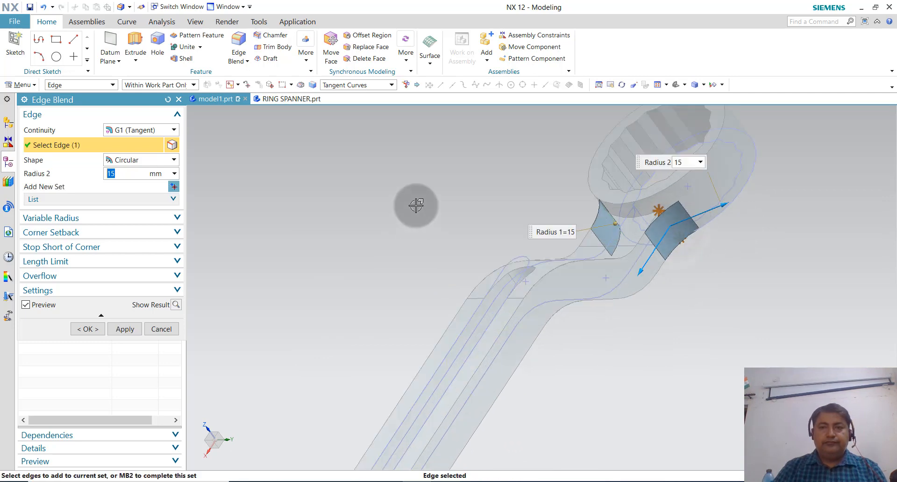
Step: Add the two edges where the smaller ring's outer wall meets the handle and apply the 15 mm edge blend
scroll(414, 203, down, 2)
scroll(463, 292, down, 2)
middle_drag(364, 434, 265, 420)
scroll(240, 411, up, 3)
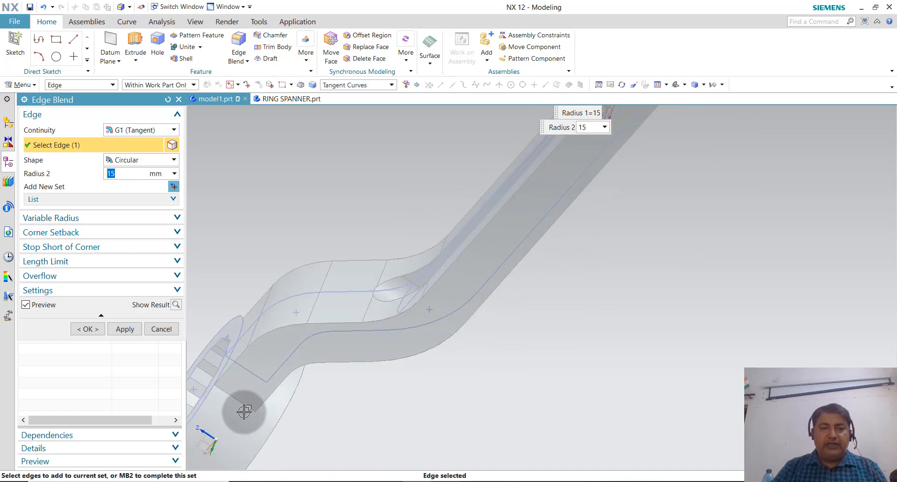
click(240, 403)
scroll(399, 407, up, 3)
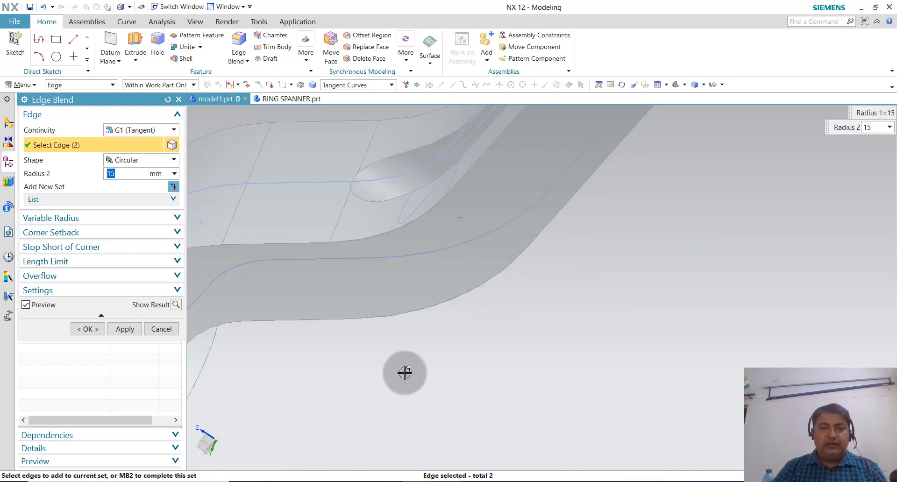
scroll(406, 370, down, 4)
middle_drag(487, 356, 438, 395)
scroll(440, 404, down, 4)
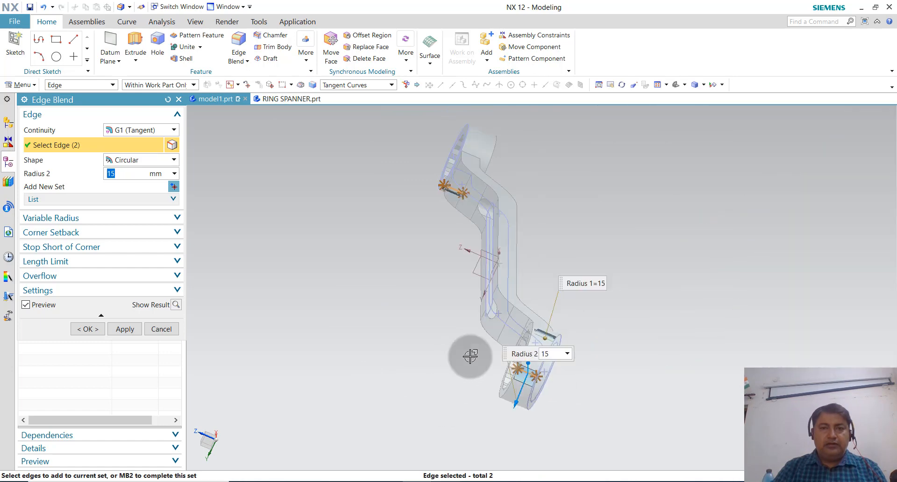
middle_drag(489, 148, 477, 152)
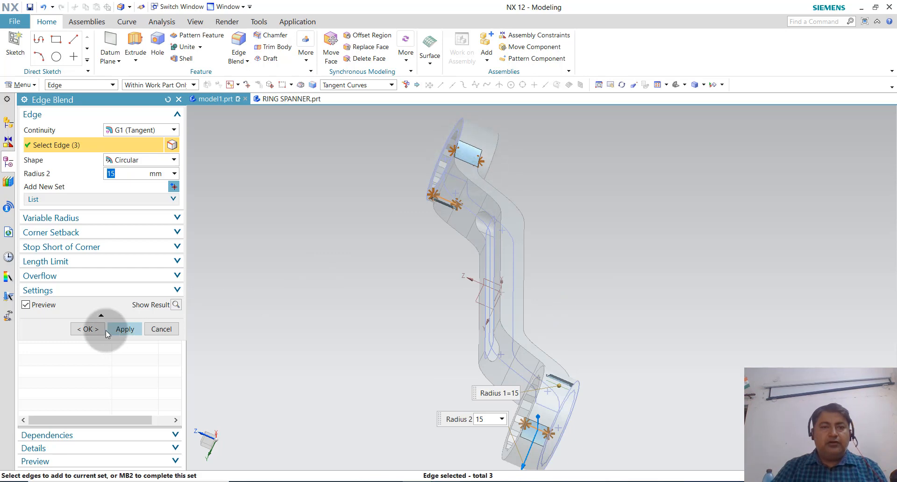
click(89, 329)
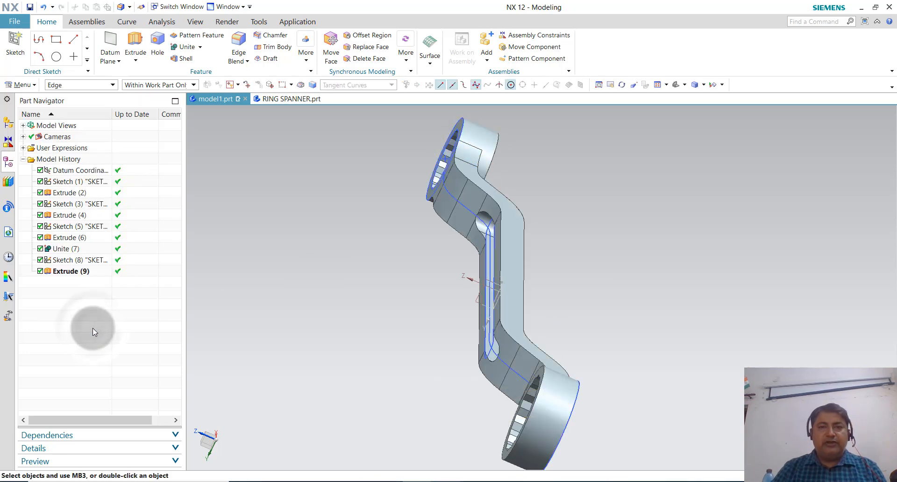
Step: Start a 1 mm edge blend and select the ring's outer rim edges and the long outer edges of the handle
middle_drag(378, 363, 445, 345)
scroll(334, 354, up, 3)
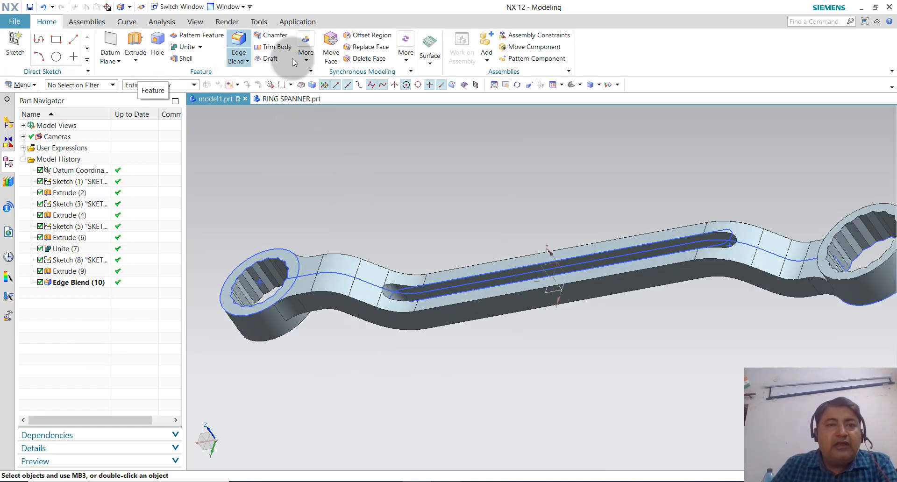
click(248, 63)
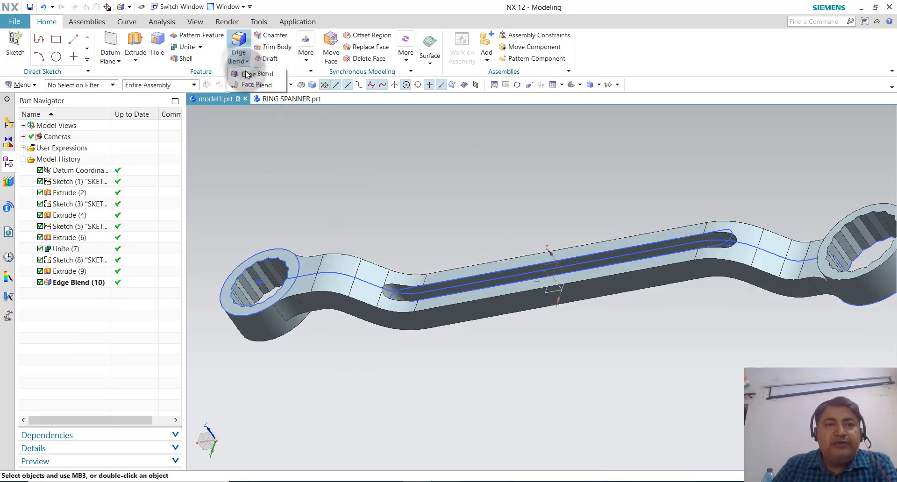
click(245, 73)
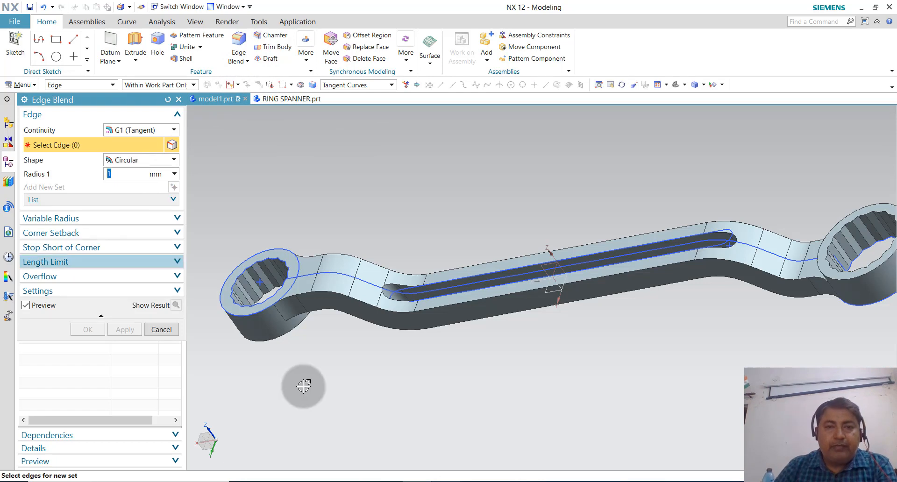
click(249, 313)
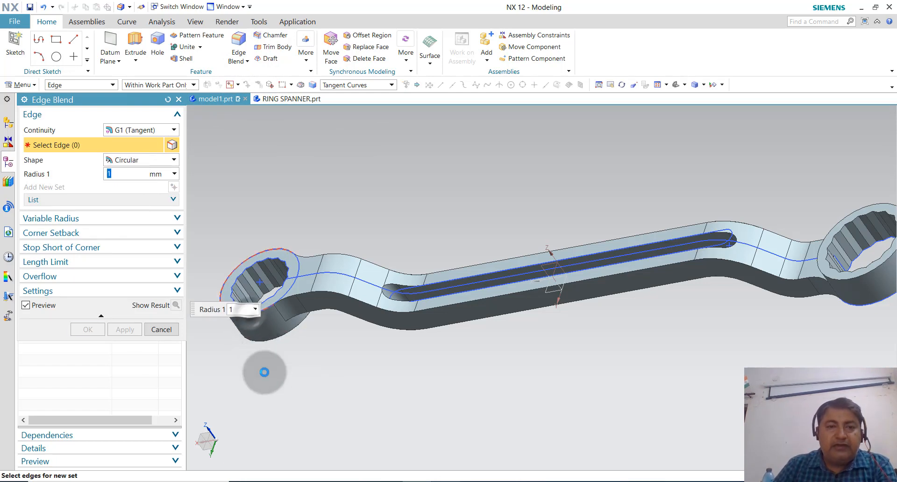
click(276, 339)
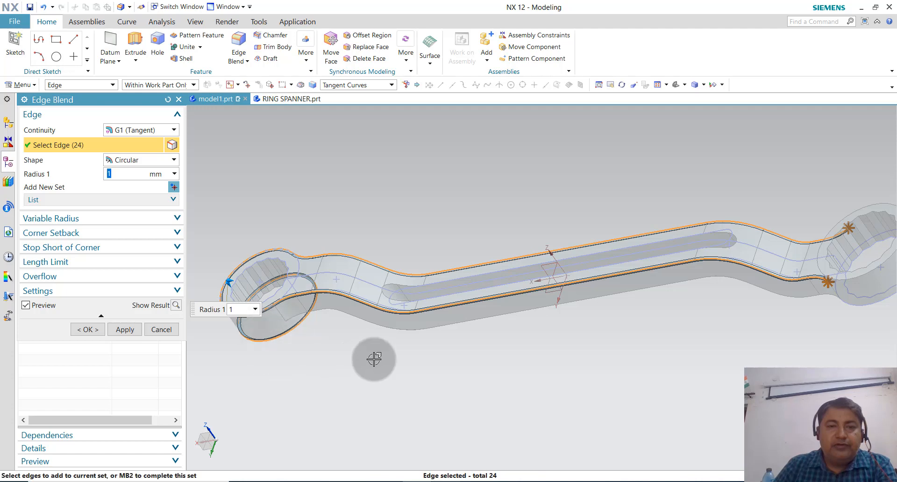
click(392, 330)
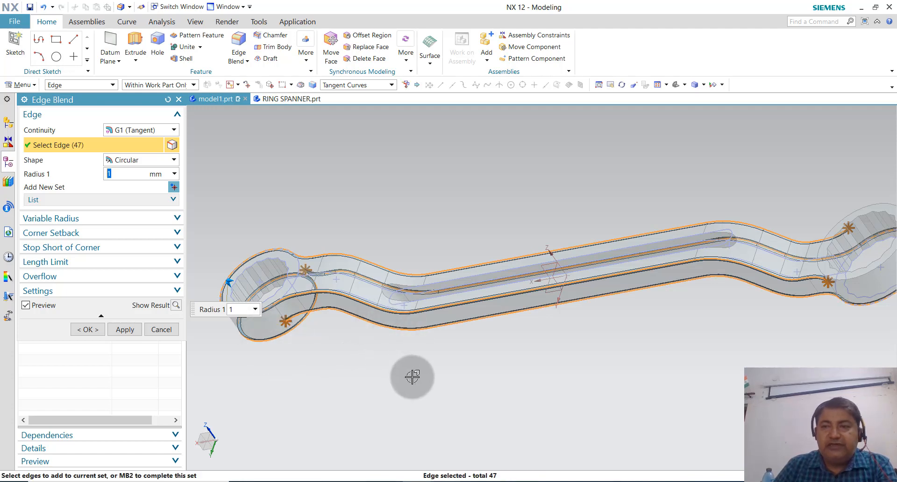
scroll(791, 283, up, 2)
scroll(750, 261, down, 5)
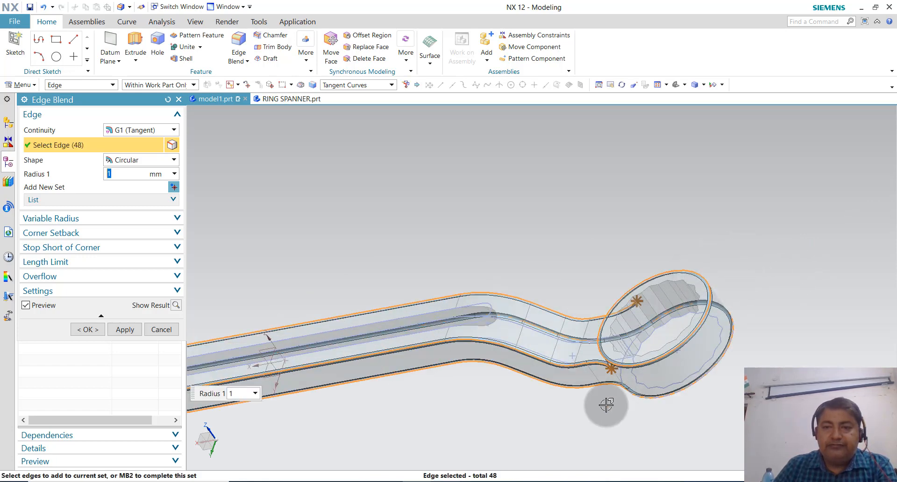
Step: Add the remaining ring rim edges near the handle junctions to the selection and apply the 1 mm edge blend
middle_drag(601, 431, 438, 441)
click(645, 380)
middle_drag(477, 418, 484, 301)
scroll(275, 371, up, 3)
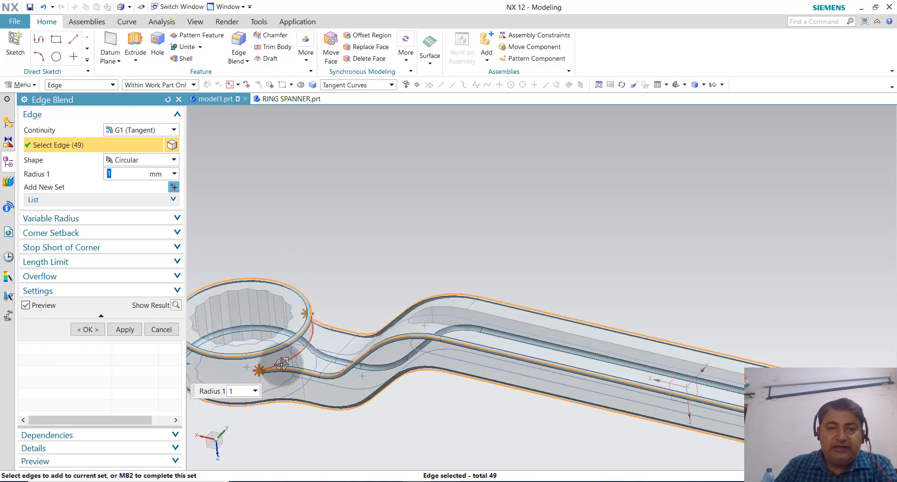
click(405, 293)
scroll(406, 281, down, 3)
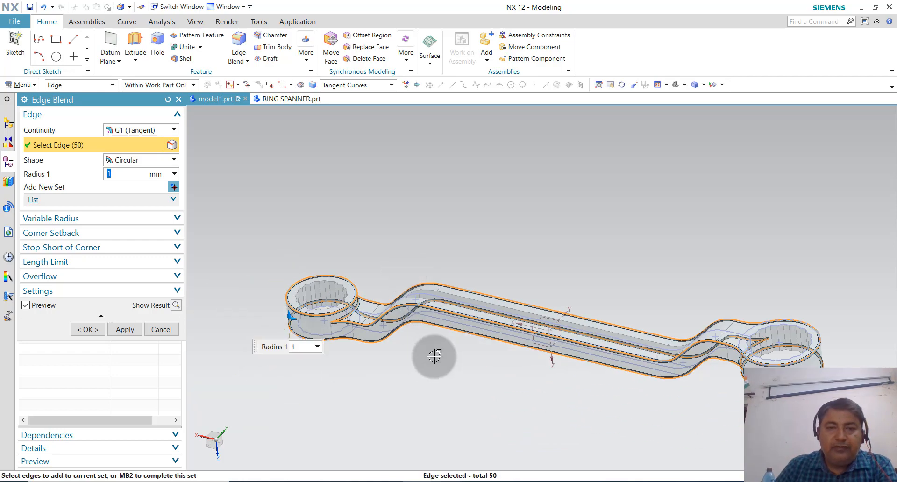
mouse_move(434, 356)
middle_down()
mouse_move(441, 304)
mouse_move(444, 346)
middle_up()
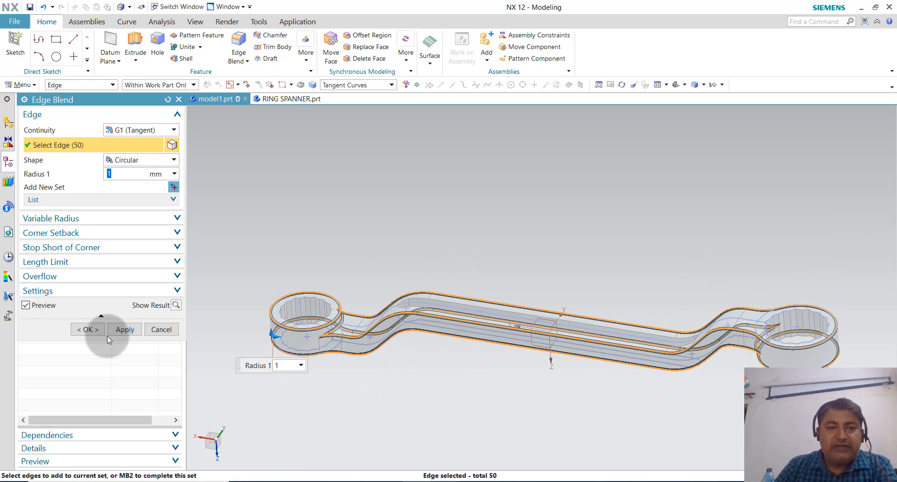
click(91, 330)
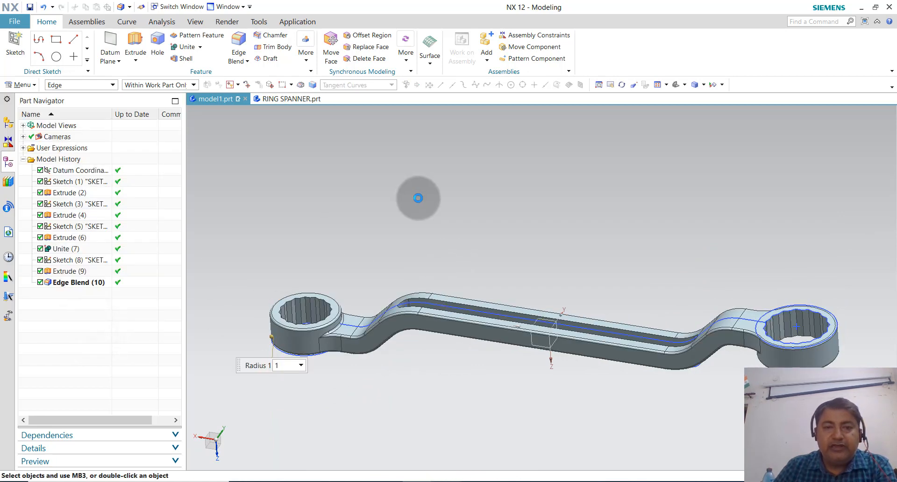
Step: Restrict selection to sketches, select all of them around the spanner and hide them
middle_drag(447, 225, 488, 302)
scroll(446, 255, down, 2)
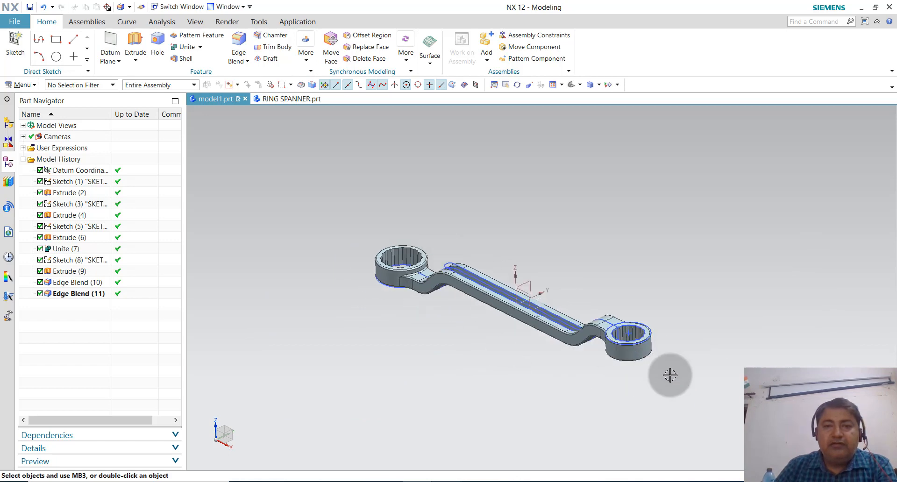
scroll(670, 376, up, 2)
mouse_move(658, 365)
middle_down()
mouse_move(661, 355)
mouse_move(667, 367)
middle_up()
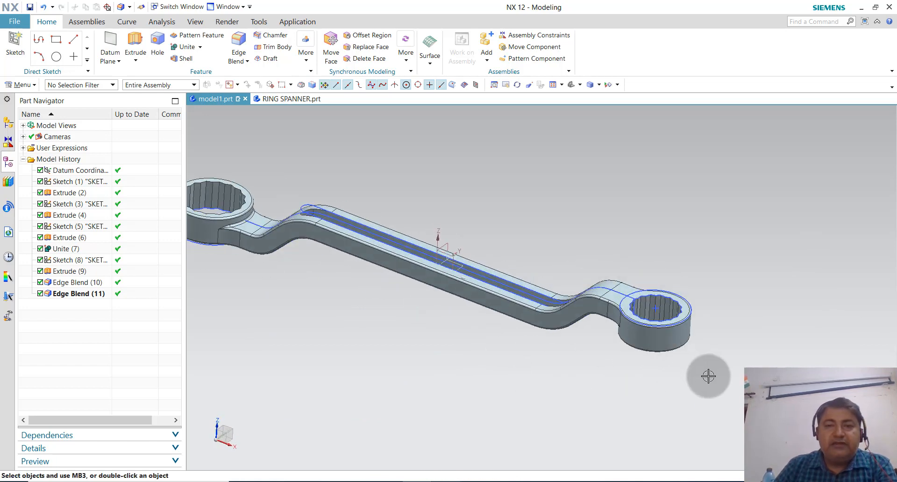
scroll(709, 377, down, 2)
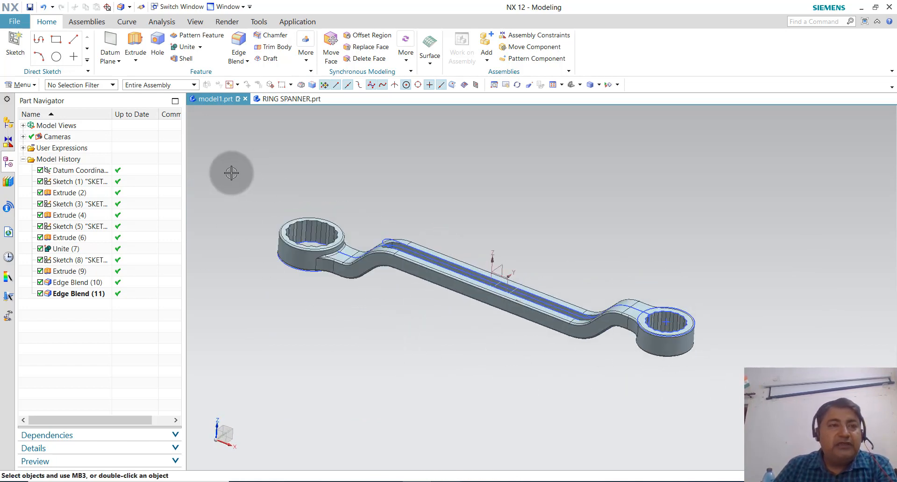
click(103, 88)
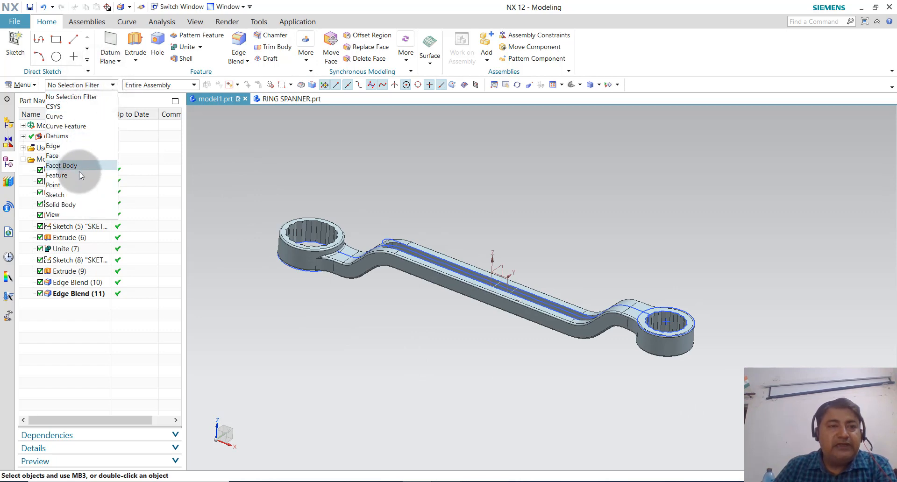
click(79, 195)
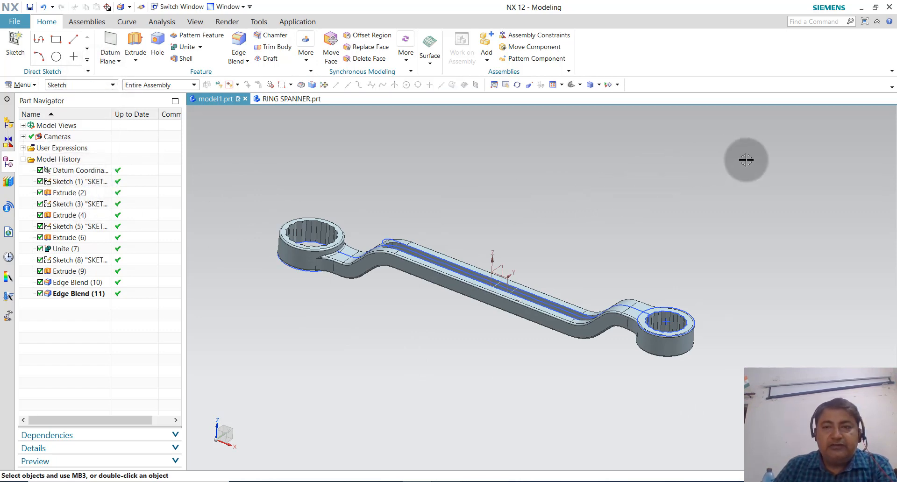
drag(453, 401, 295, 378)
drag(269, 390, 270, 389)
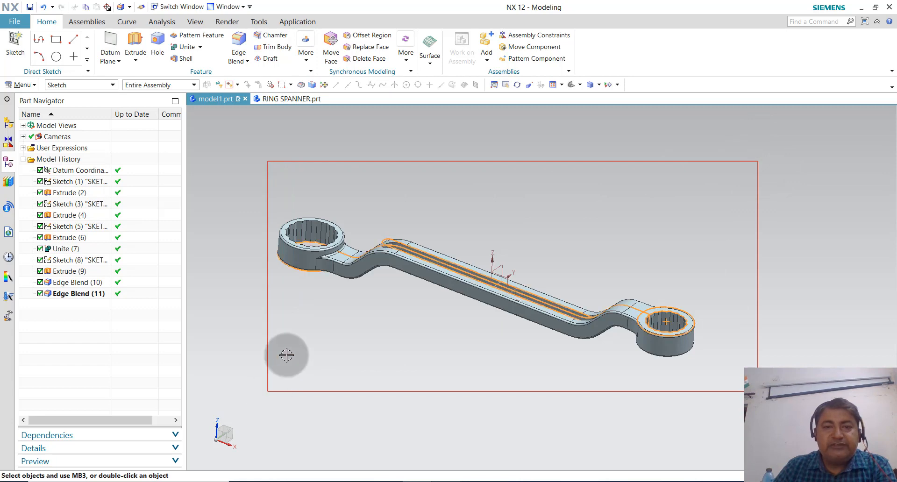
right_click(92, 186)
click(112, 190)
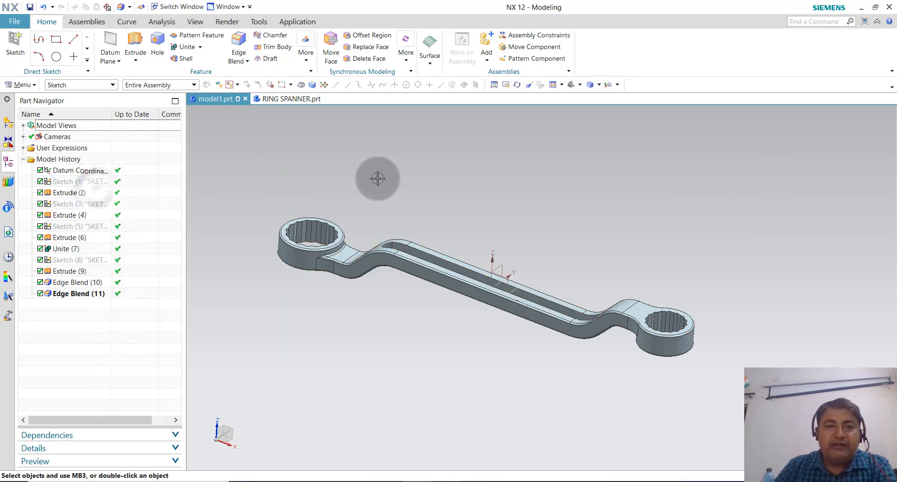
Step: Display the spanner in the Shaded style without edges
middle_drag(523, 181, 517, 186)
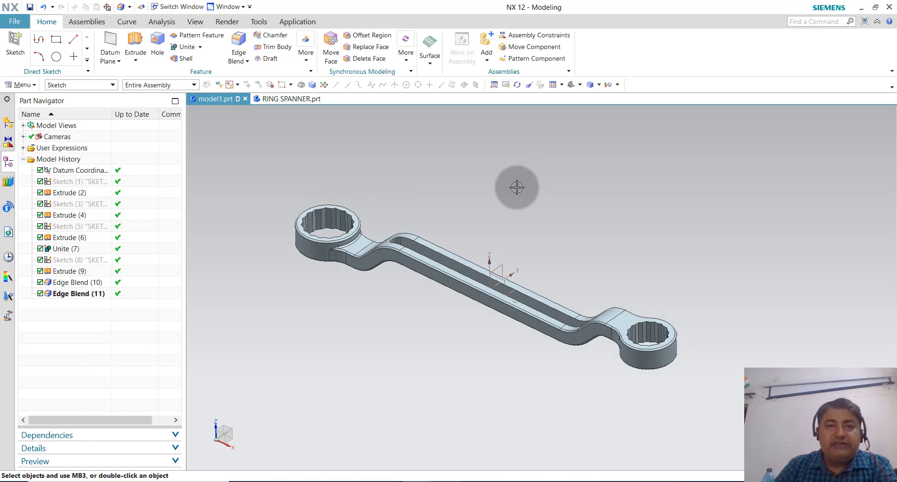
click(599, 85)
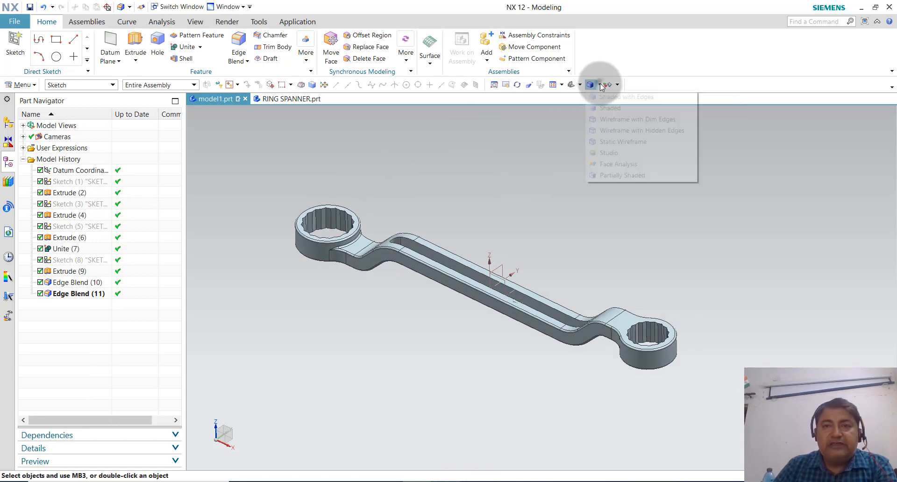
click(610, 108)
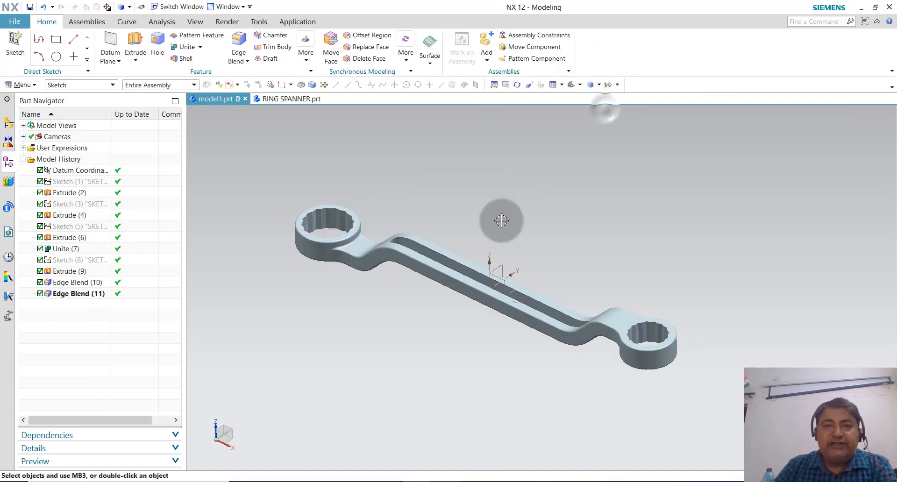
middle_drag(503, 237, 505, 237)
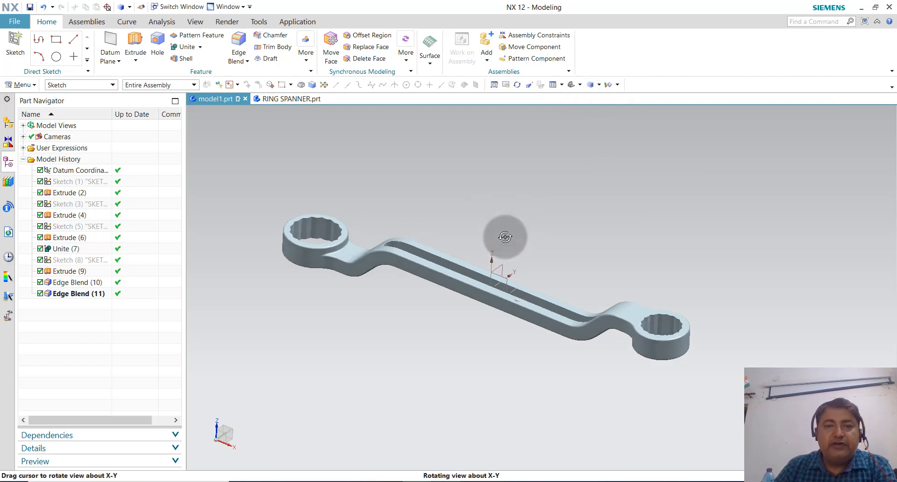
scroll(506, 236, up, 1)
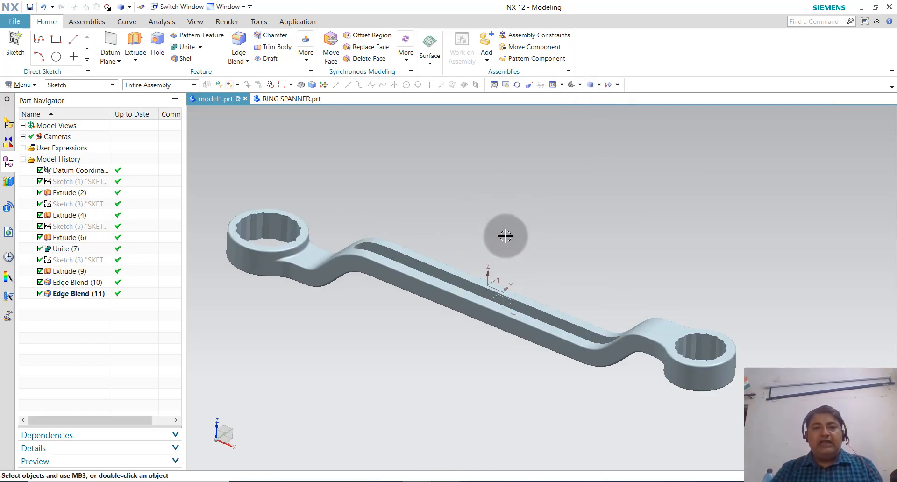
middle_drag(506, 236, 540, 238)
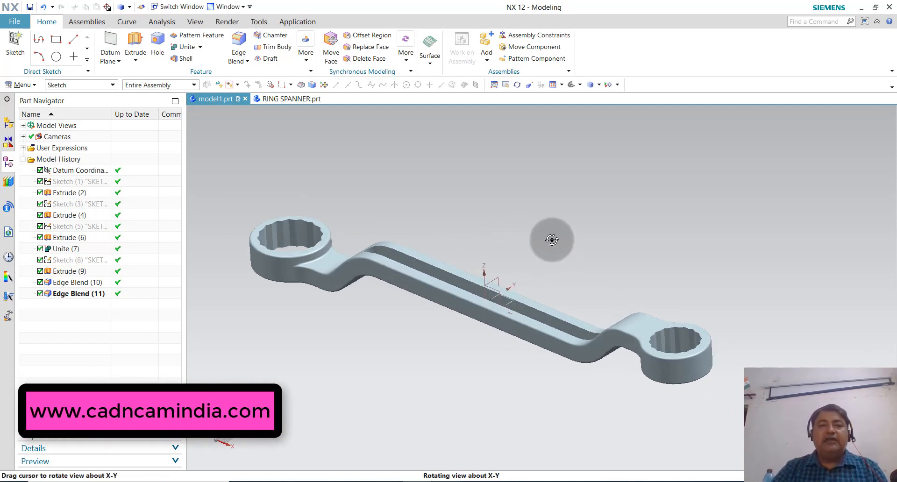
scroll(488, 406, up, 1)
scroll(538, 361, down, 1)
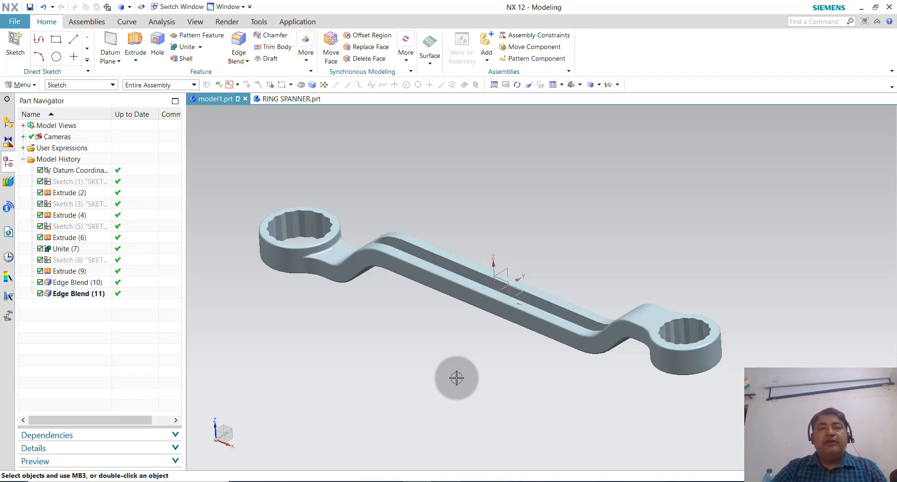
mouse_move(456, 378)
middle_down()
mouse_move(456, 390)
mouse_move(458, 378)
middle_up()
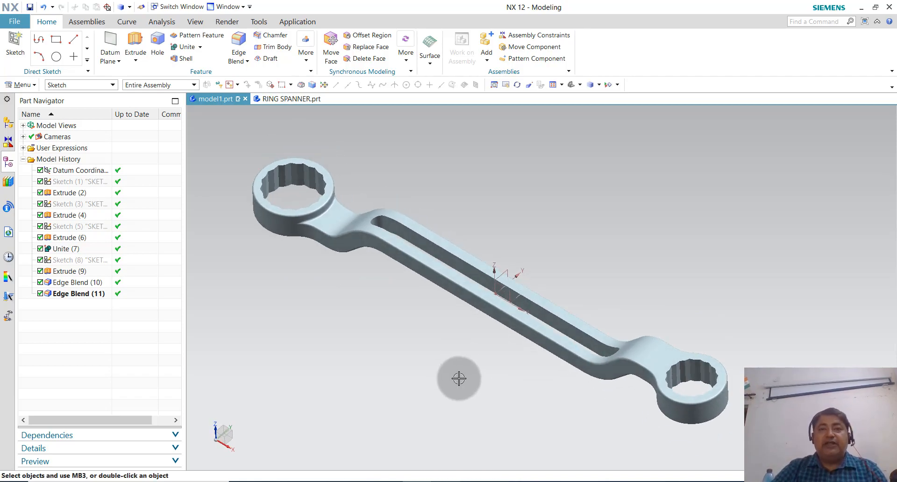